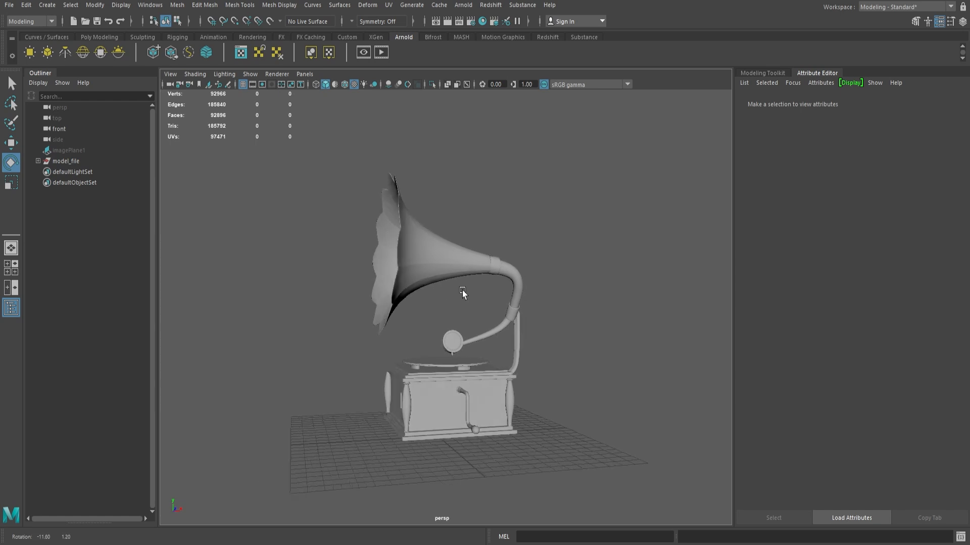
Step: Assign the existing lambert1 material to the whole gramophone and delete the unused nodes in the Hypershade
left_click_drag(331, 134, 566, 450)
right_click_drag(398, 260, 478, 533)
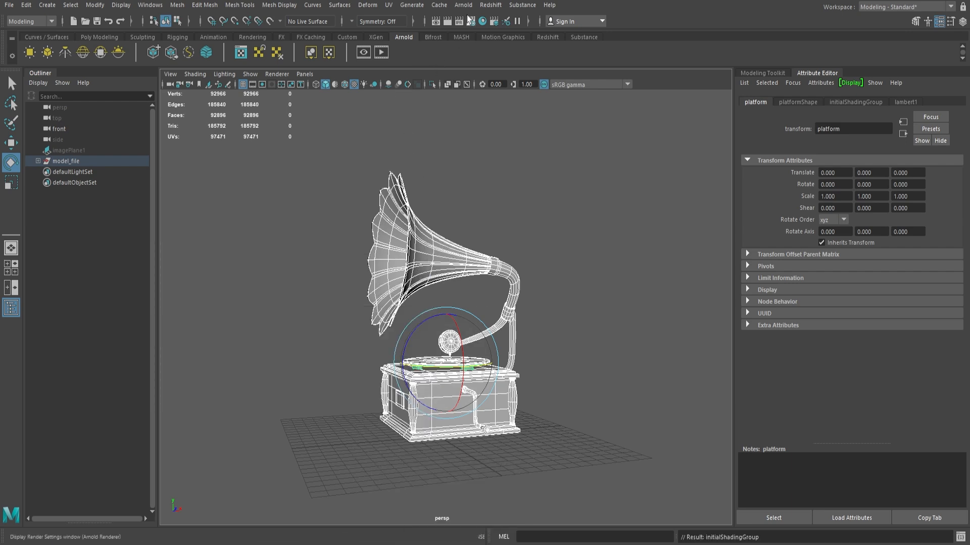
left_click(482, 22)
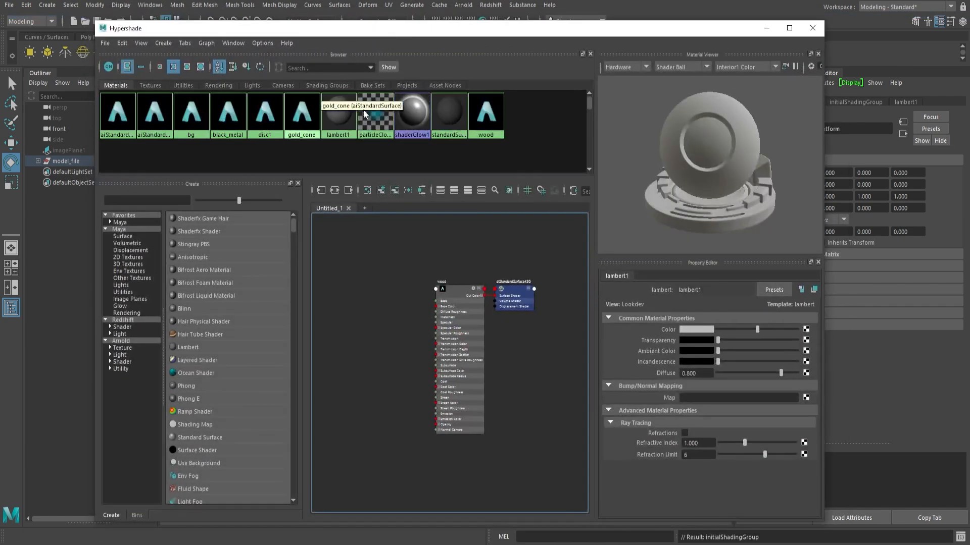
left_click(126, 46)
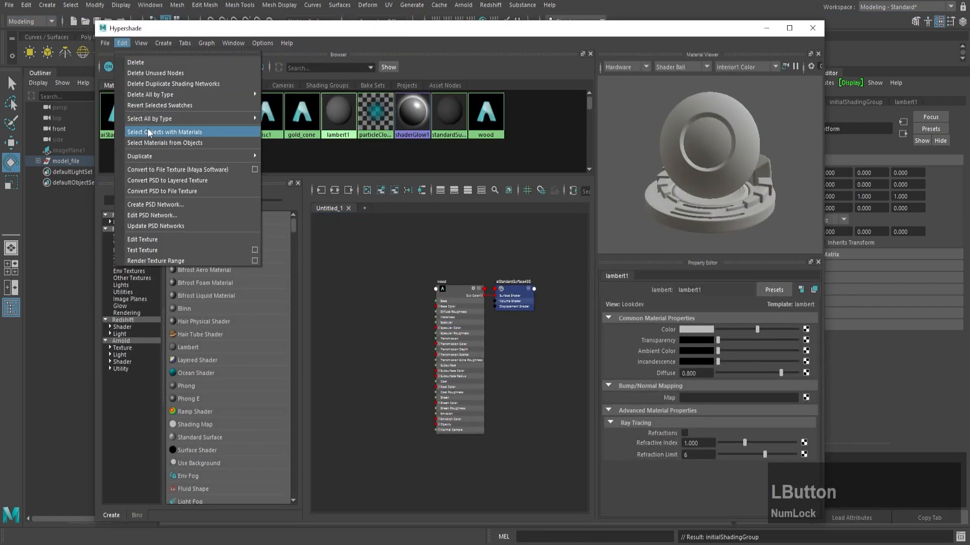
left_click(151, 71)
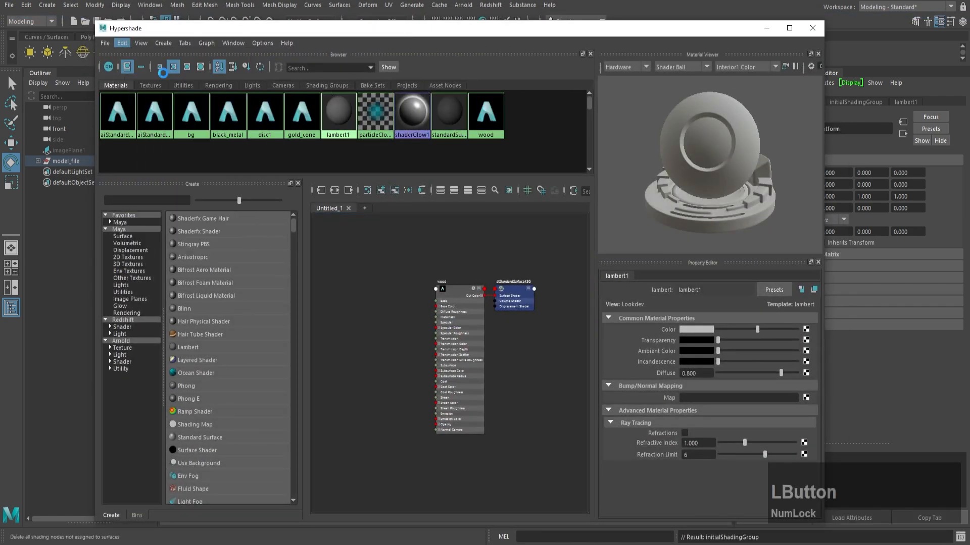
left_click(812, 27)
left_click(490, 214)
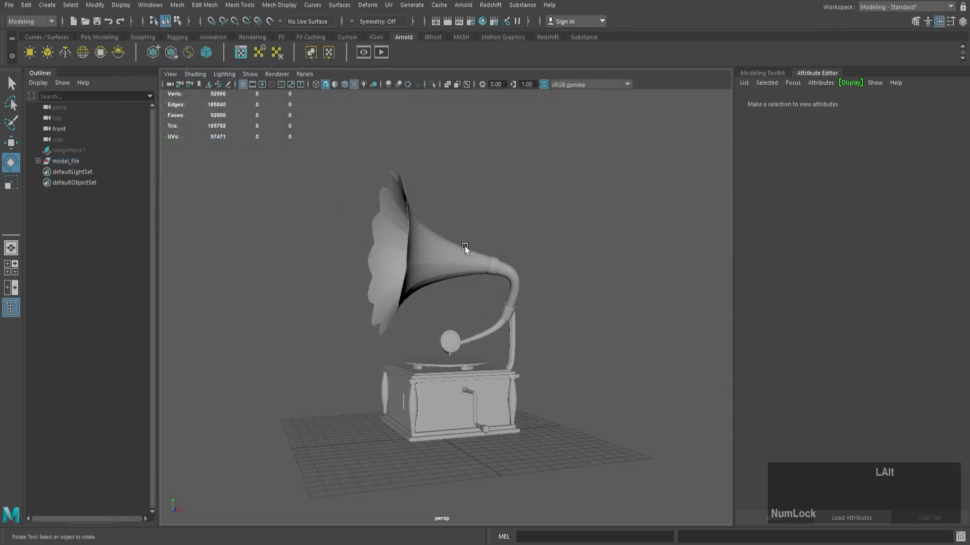
left_click_drag(489, 214, 453, 253, "alt")
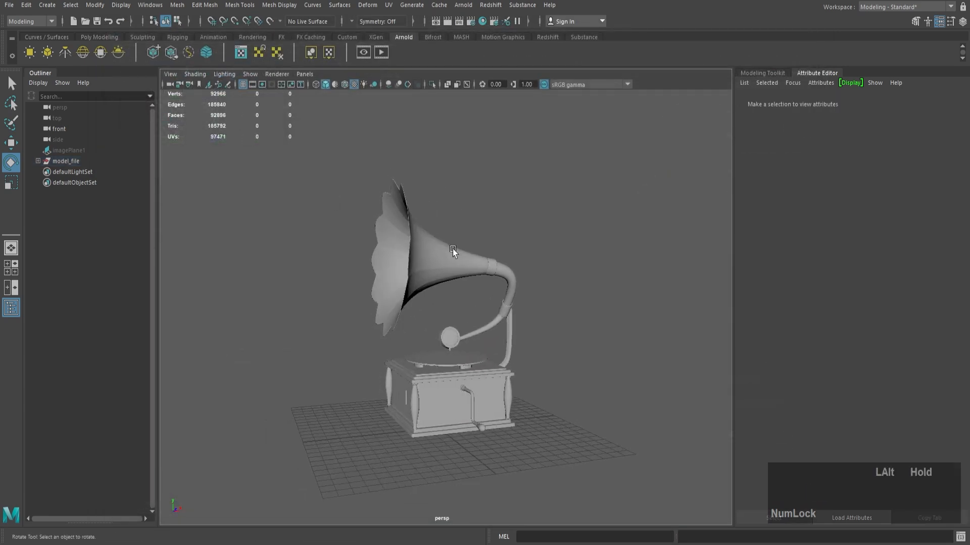
right_click_drag(452, 253, 513, 298, "alt")
left_click_drag(513, 298, 532, 303, "alt")
right_click_drag(532, 303, 492, 284, "alt")
left_click_drag(491, 285, 399, 187, "alt")
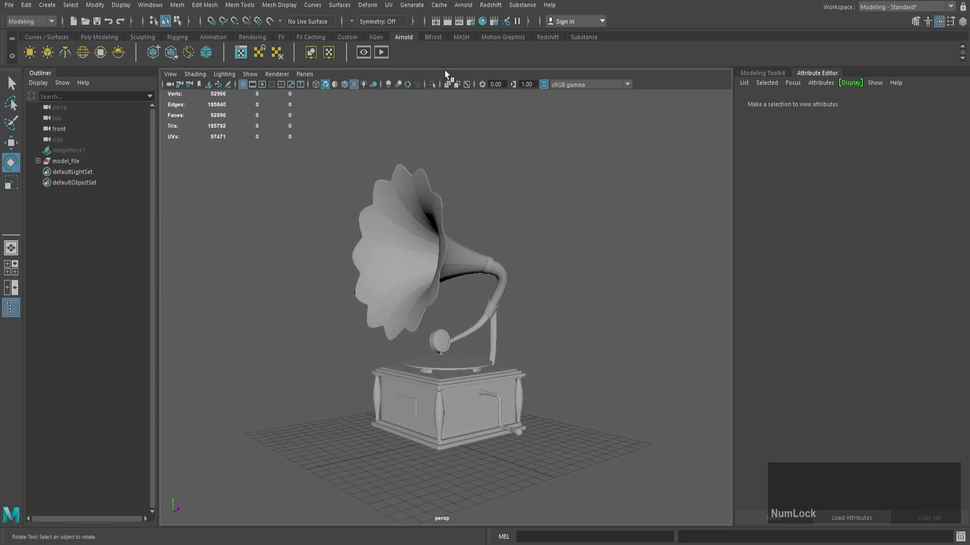
Step: In the render settings, choose Arnold Renderer and set the Camera (AA) samples to 3
left_click(470, 22)
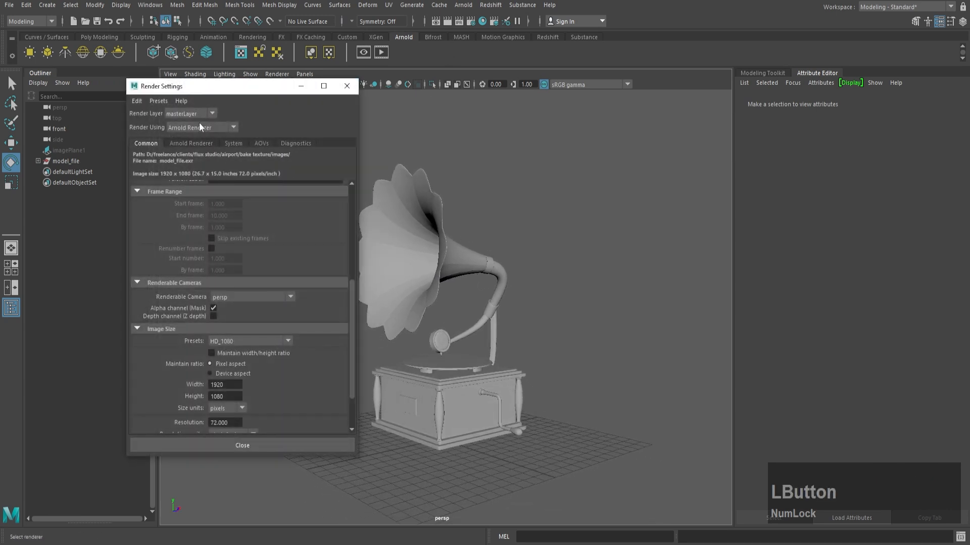
left_click(227, 127)
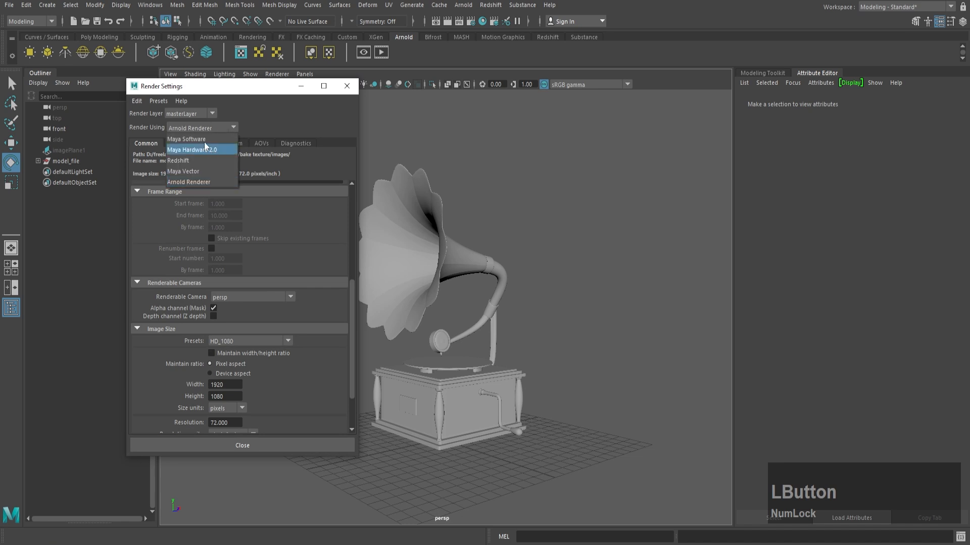
left_click(206, 183)
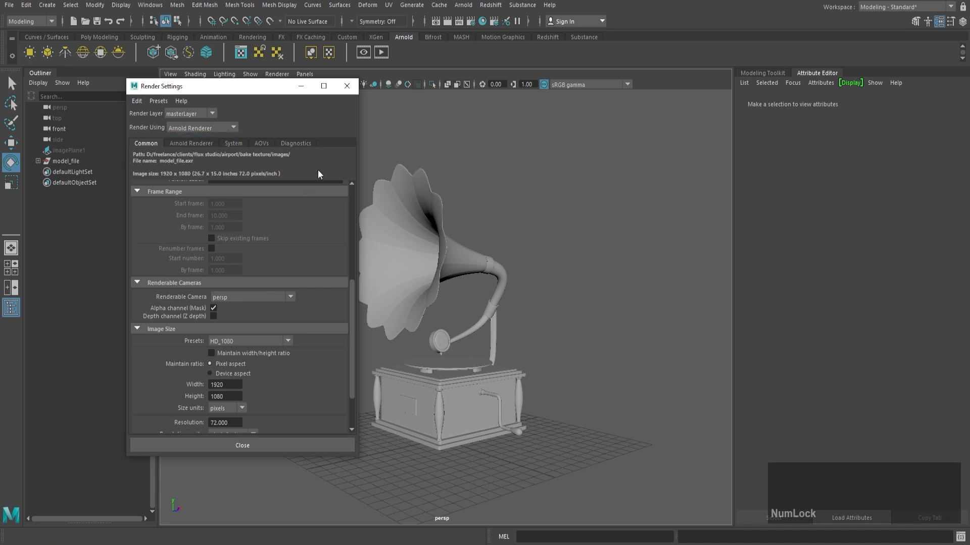
left_click(191, 145)
type("3")
key("Return")
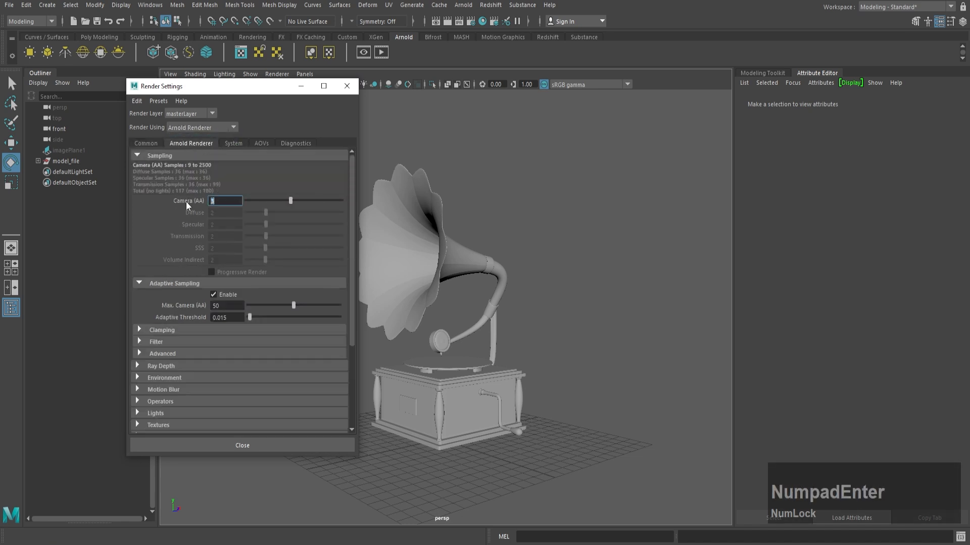
Step: Enable manual device selection for local rendering and select the NVIDIA GeForce RTX 2060
left_click(230, 143)
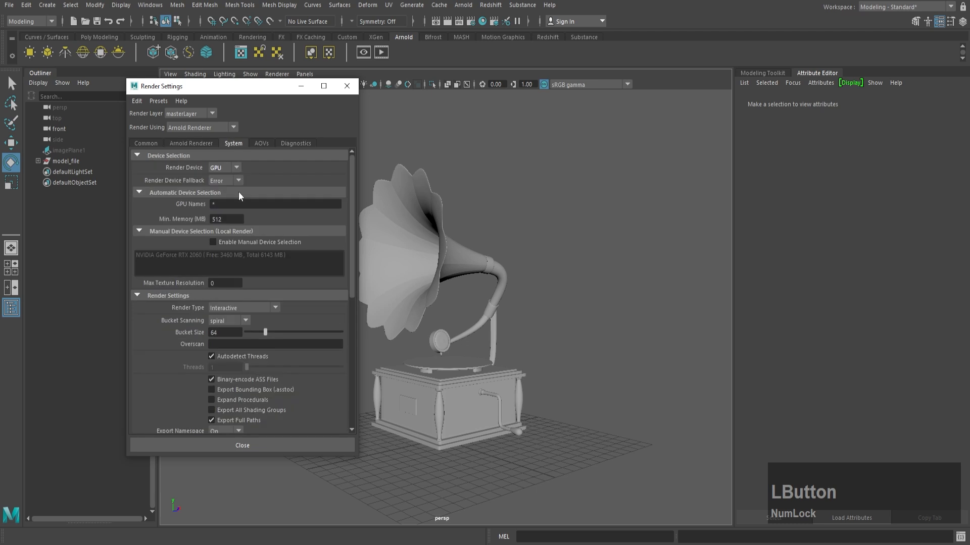
left_click(229, 241)
left_click(232, 254)
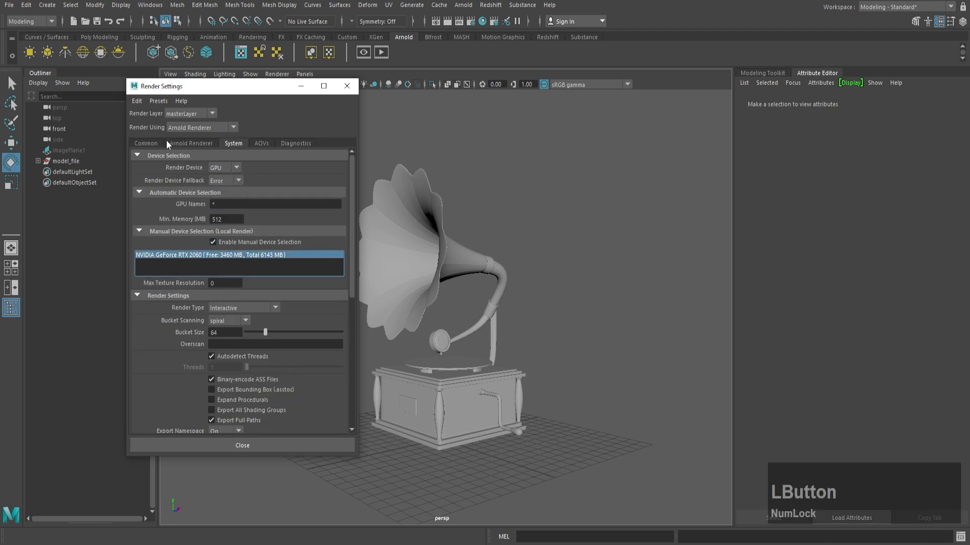
Step: Set the render image size to the 640x480 preset
left_click(153, 144)
scroll(225, 262, "down", 3)
left_click(246, 285)
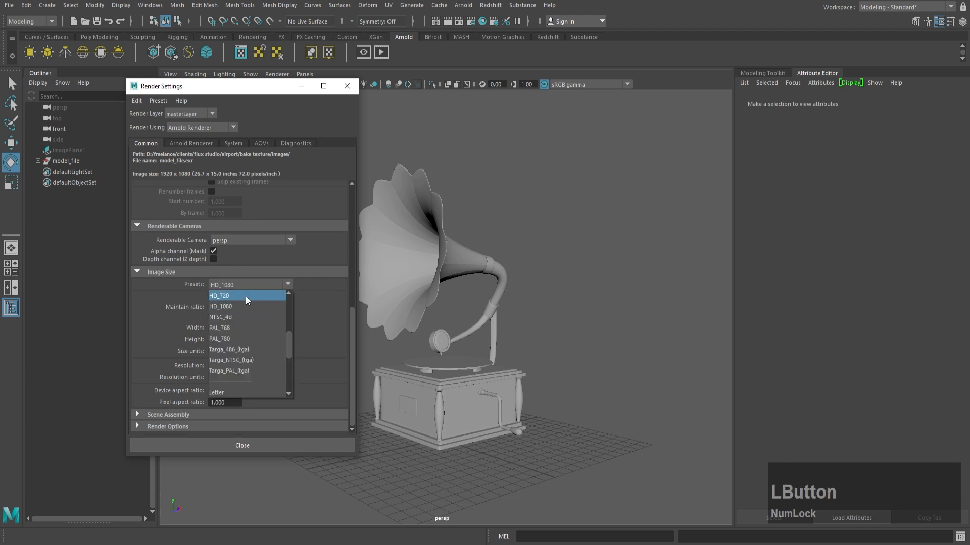
scroll(243, 313, "up", 5)
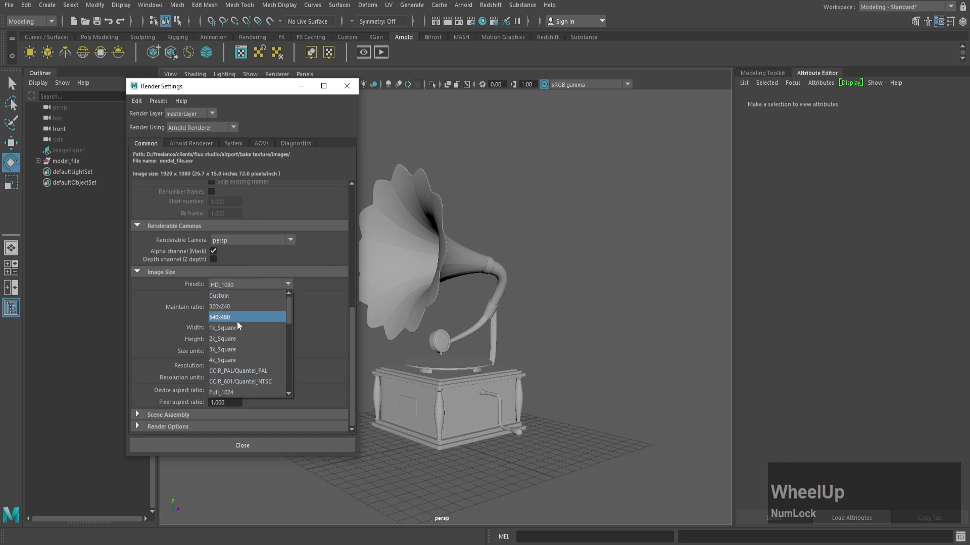
left_click(237, 318)
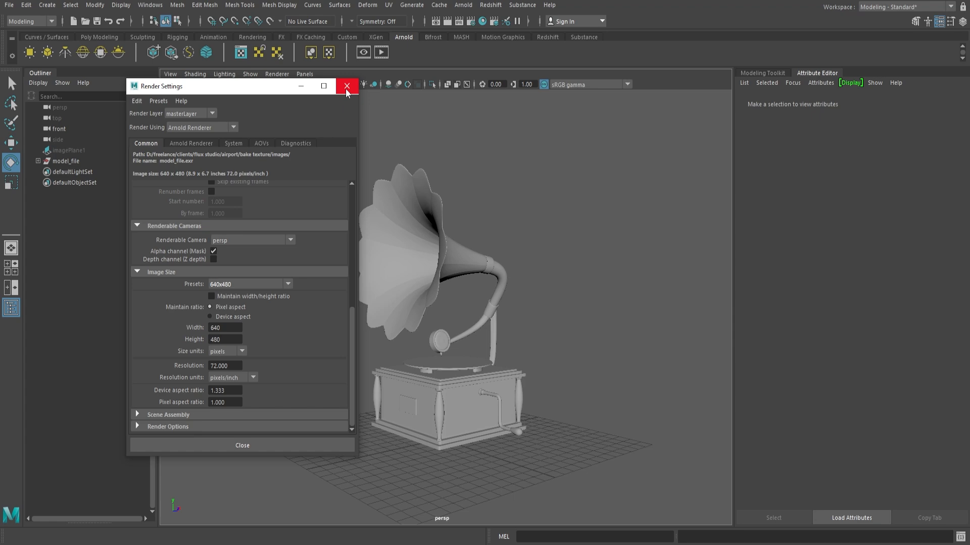
Step: Disable adaptive sampling for Arnold and close the render settings
left_click(206, 144)
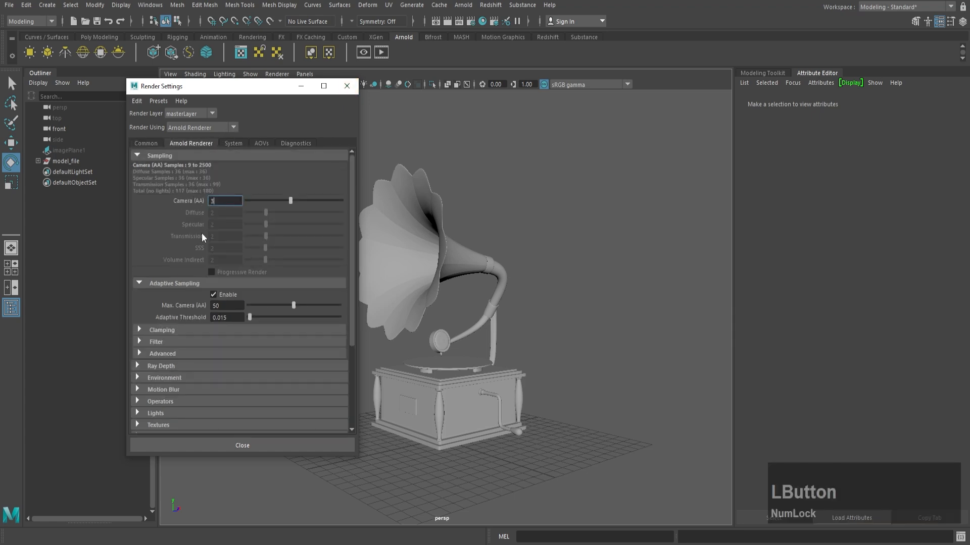
left_click(346, 86)
Step: Delete the construction history and freeze the transformations of all gramophone parts, then clear the selection
left_click(66, 160)
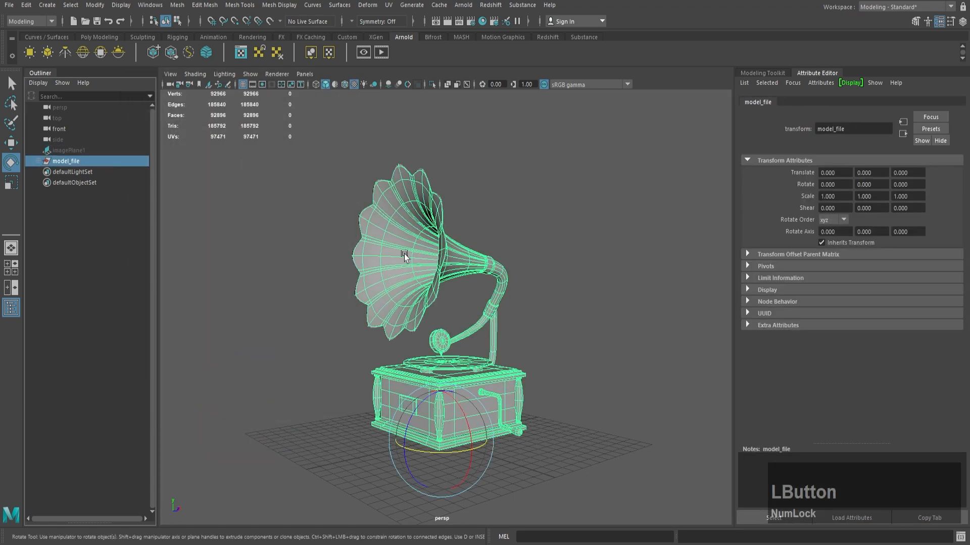
left_click(456, 219)
right_click_drag(516, 259, 466, 229, "alt")
left_click_drag(466, 229, 399, 409)
left_click(112, 37)
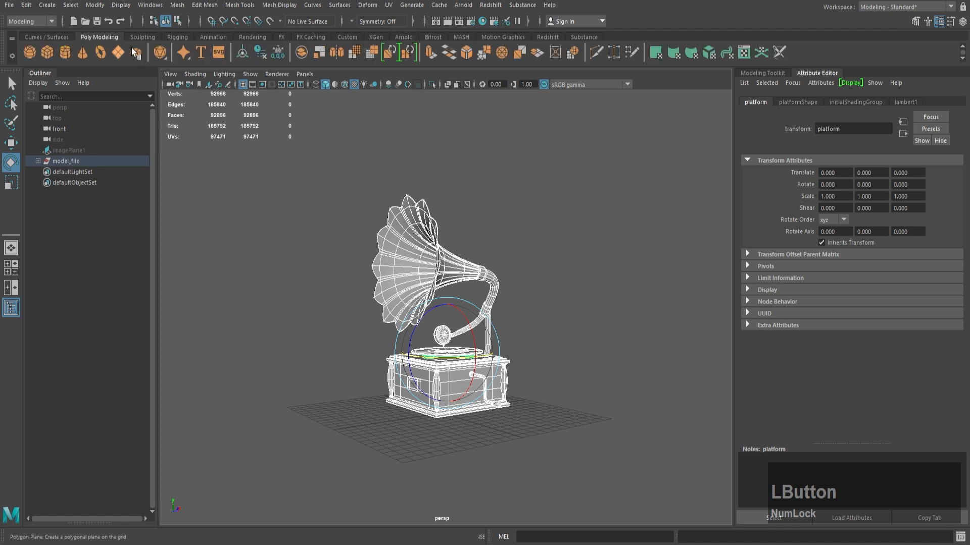
left_click(262, 59)
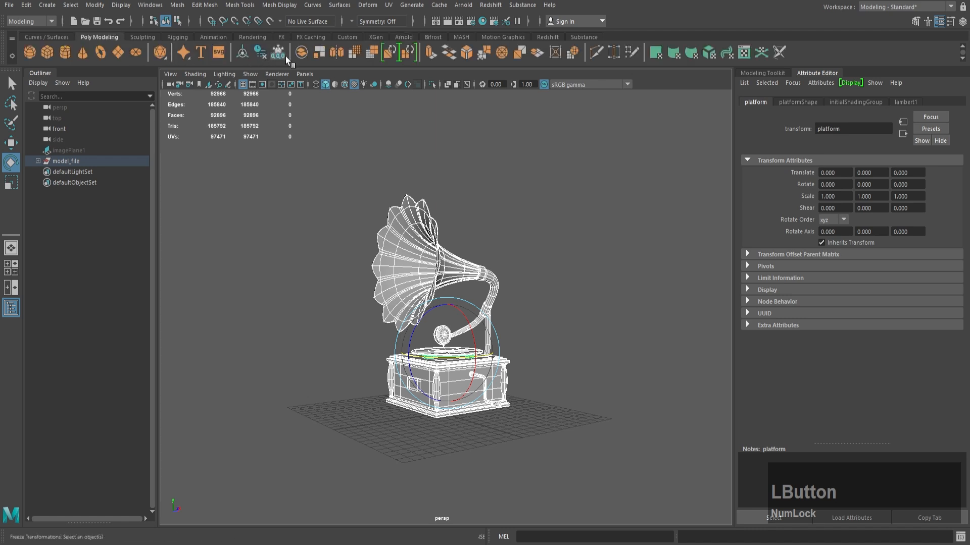
left_click(529, 246)
Step: Assign a new Arnold aiStandardSurface material to the gramophone's horn
left_click_drag(530, 246, 444, 245, "alt")
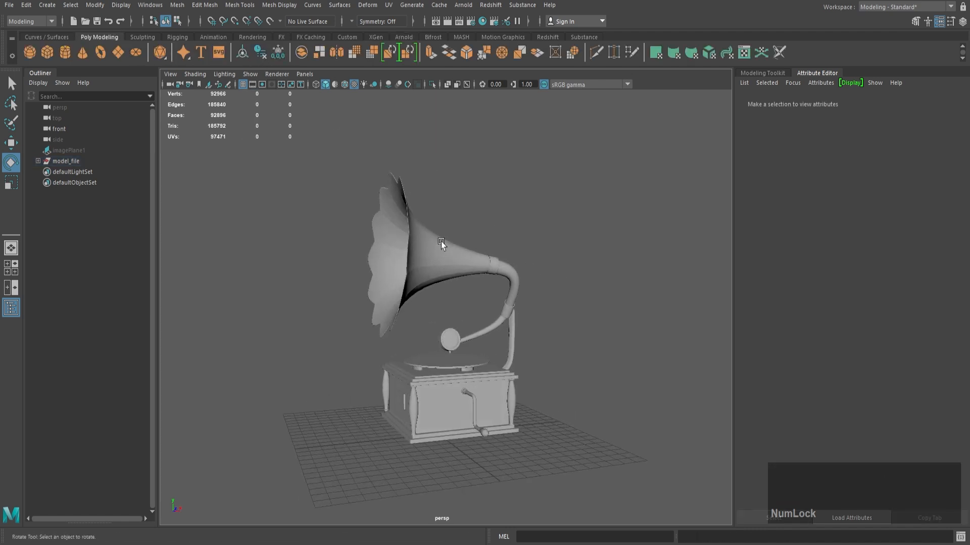
left_click(444, 245)
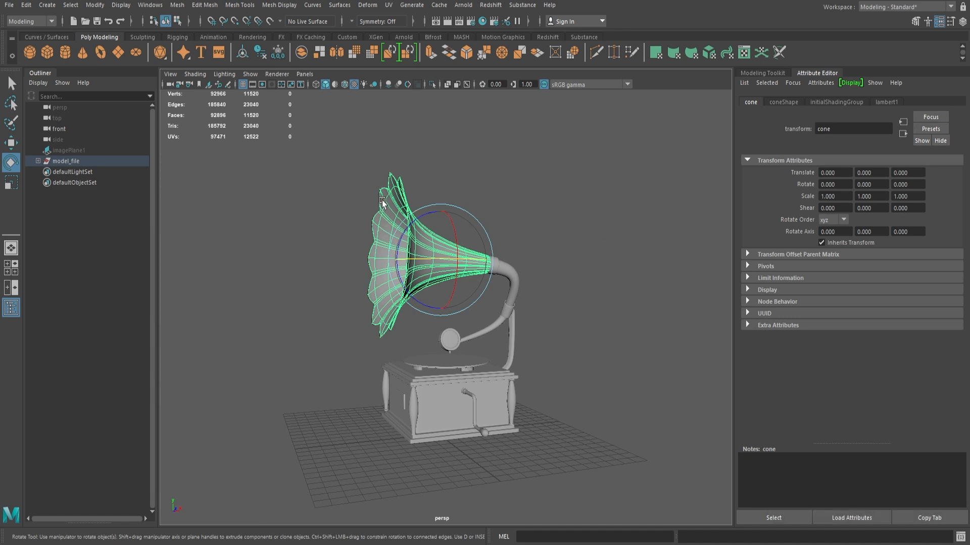
right_click_drag(385, 203, 411, 470)
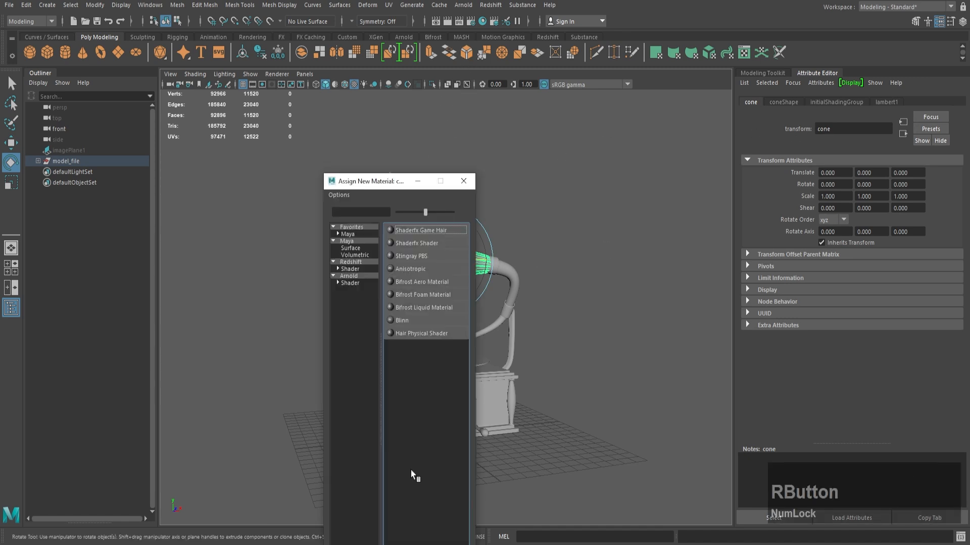
left_click(350, 283)
left_click(418, 411)
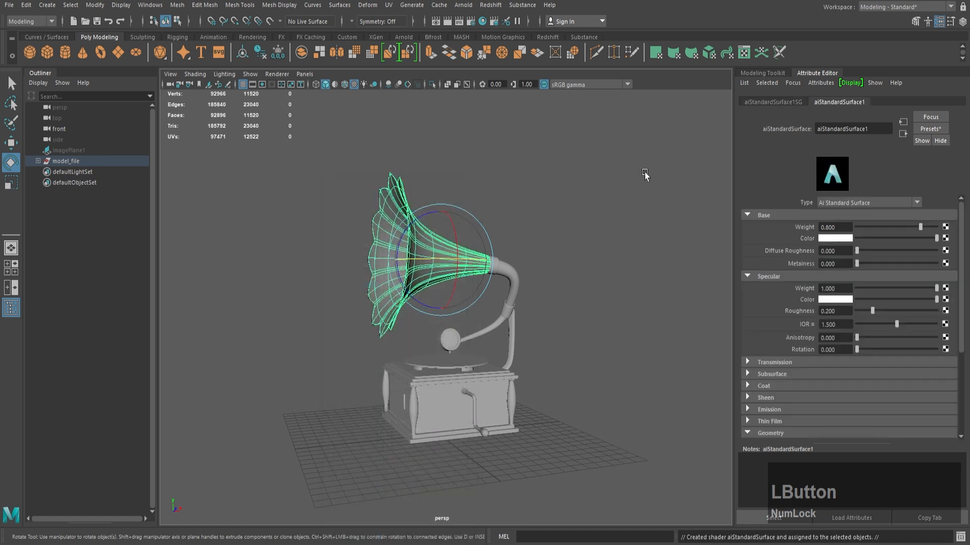
Step: Rename the horn's new material to gold_cone
left_click_drag(873, 135, 789, 129)
type("g")
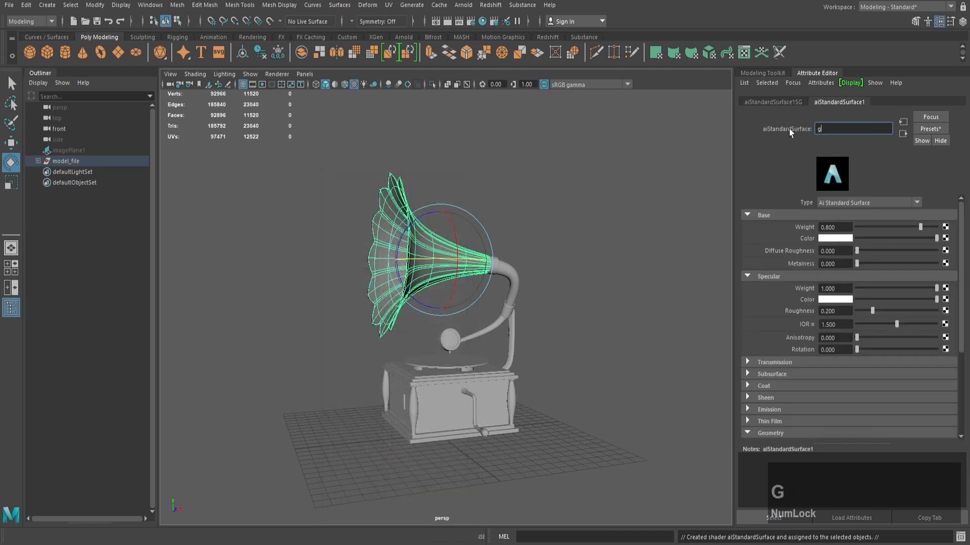
type("old_cone")
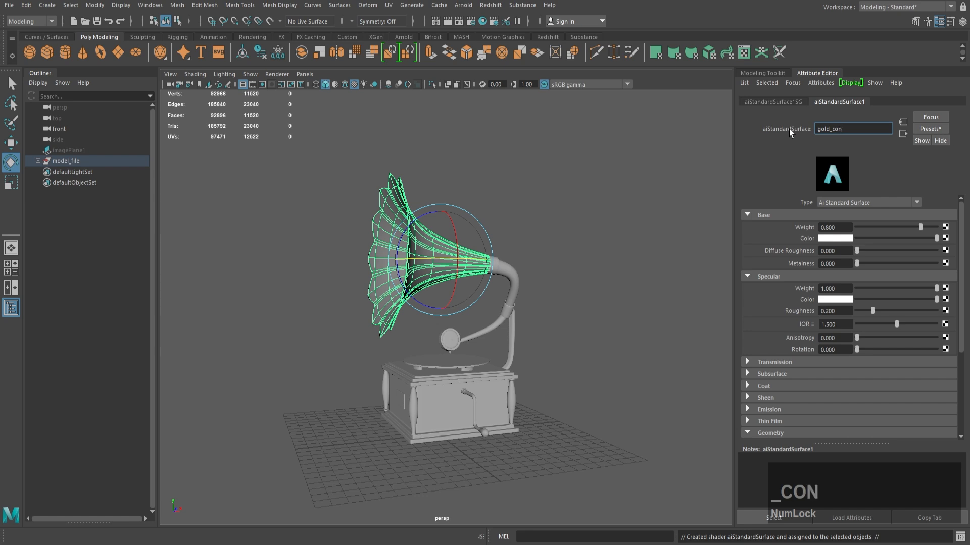
key("Return")
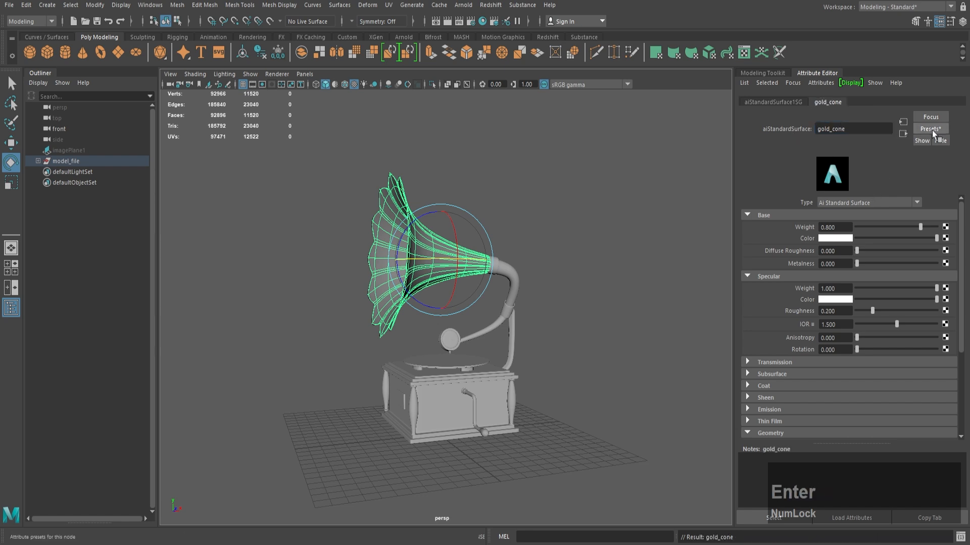
Step: Replace the gold_cone material's settings with the Gold preset and review its resulting attributes
scroll(867, 311, "down", 3)
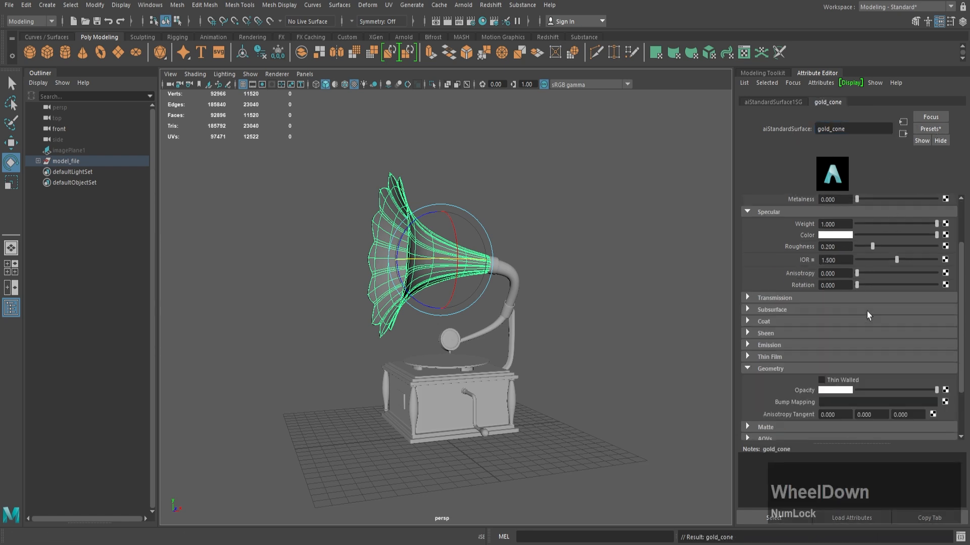
scroll(868, 310, "up", 3)
left_click(928, 129)
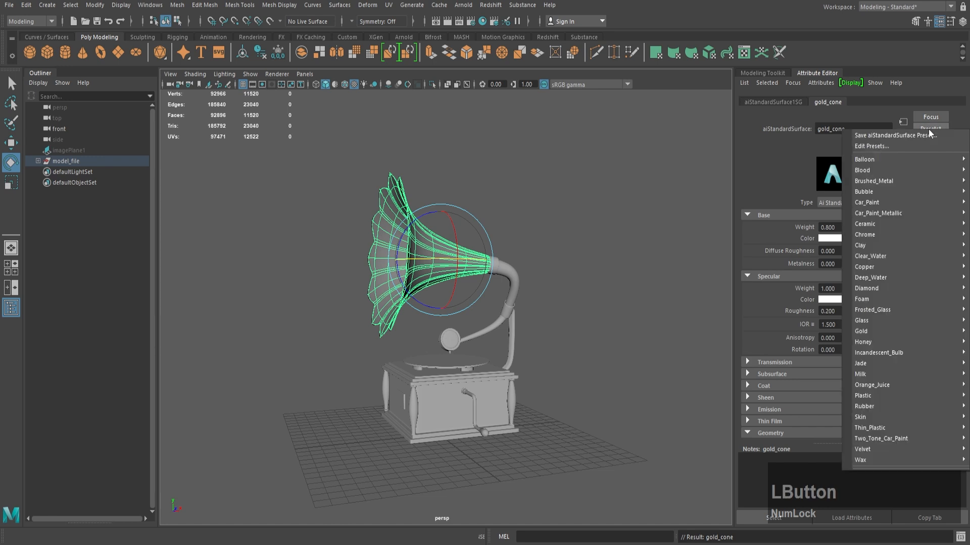
mouse_move(871, 319)
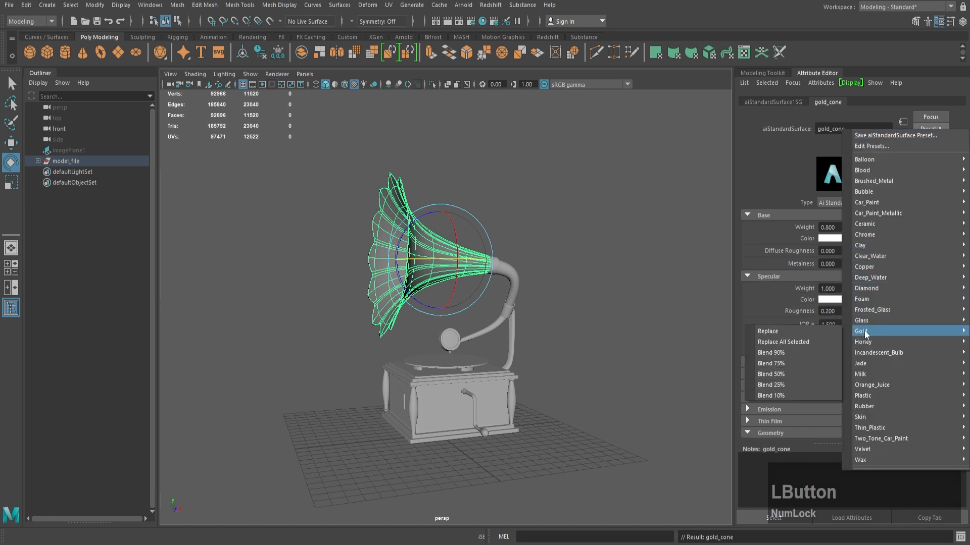
left_click(832, 329)
left_click(576, 309)
left_click(372, 241)
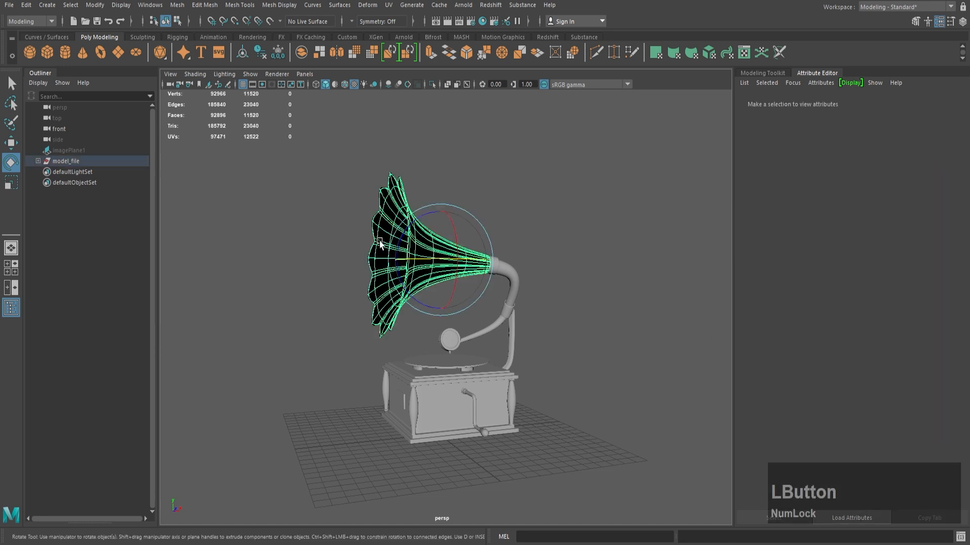
left_click(818, 103)
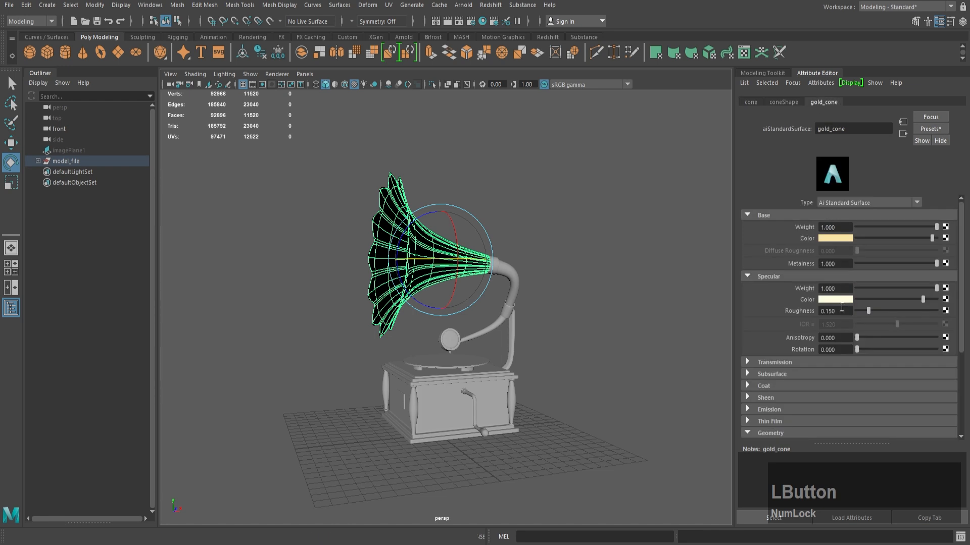
left_click(586, 293)
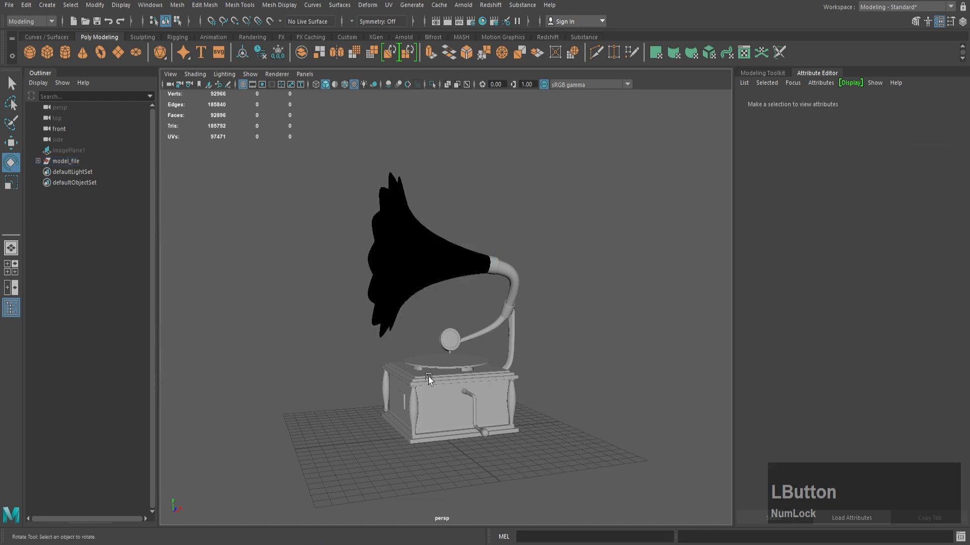
Step: Switch to the Chrome window showing seamless normal map textures on Pinterest
mouse_move(355, 544)
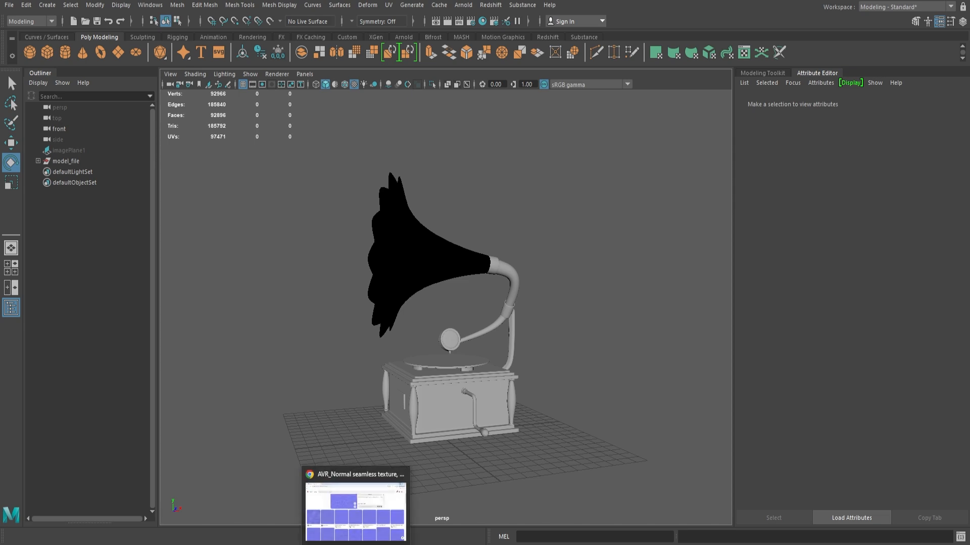
left_click(355, 511)
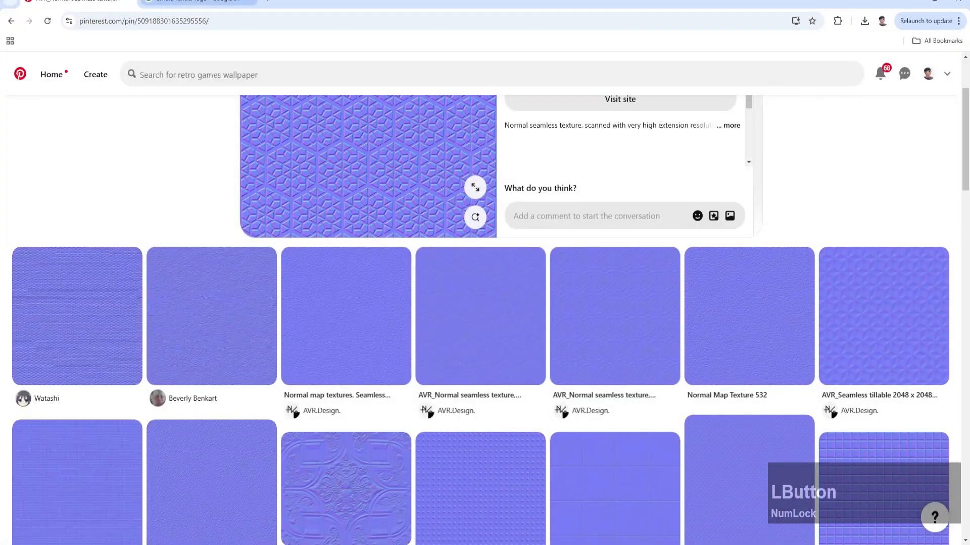
Step: Examine the enlarged gramophone reference picture on the Pinterest pin in Chrome, and return to the Maya scene
left_click(199, 3)
left_click(101, 3)
left_click_drag(707, 2, 1, 202)
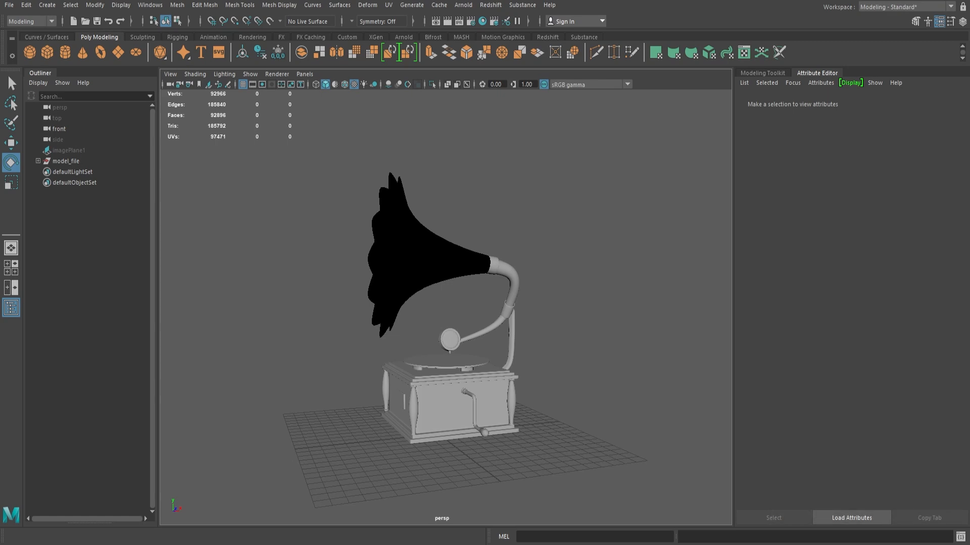
left_click_drag(0, 83, 478, 16)
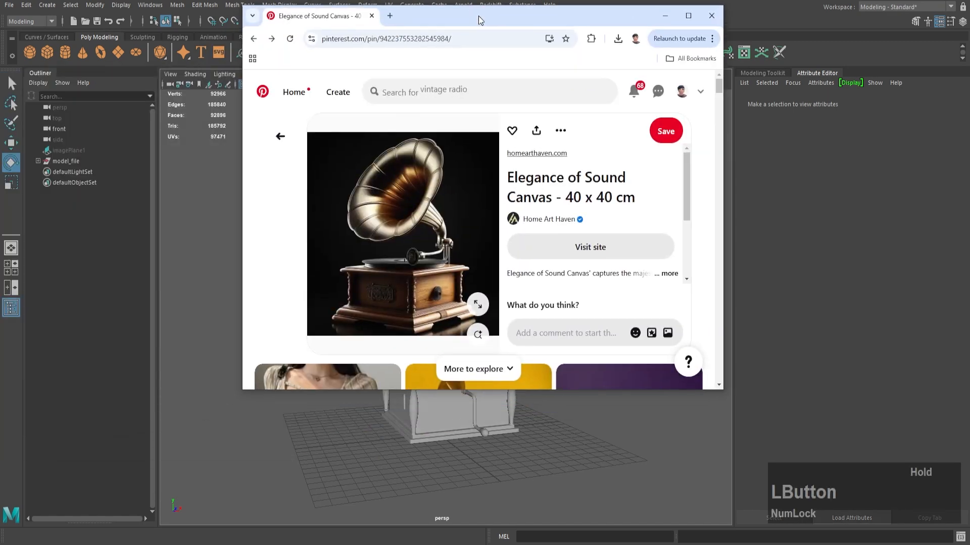
double_click(570, 16)
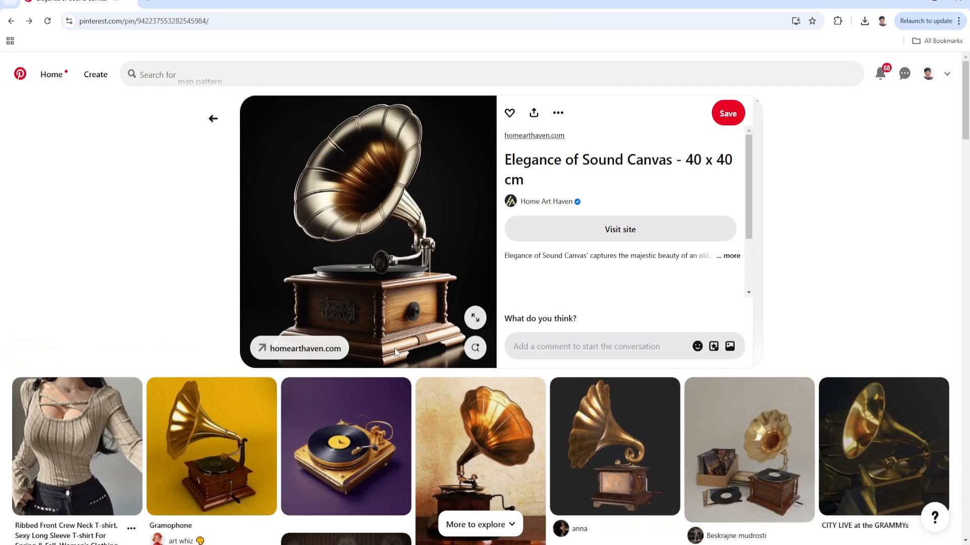
left_click(467, 323)
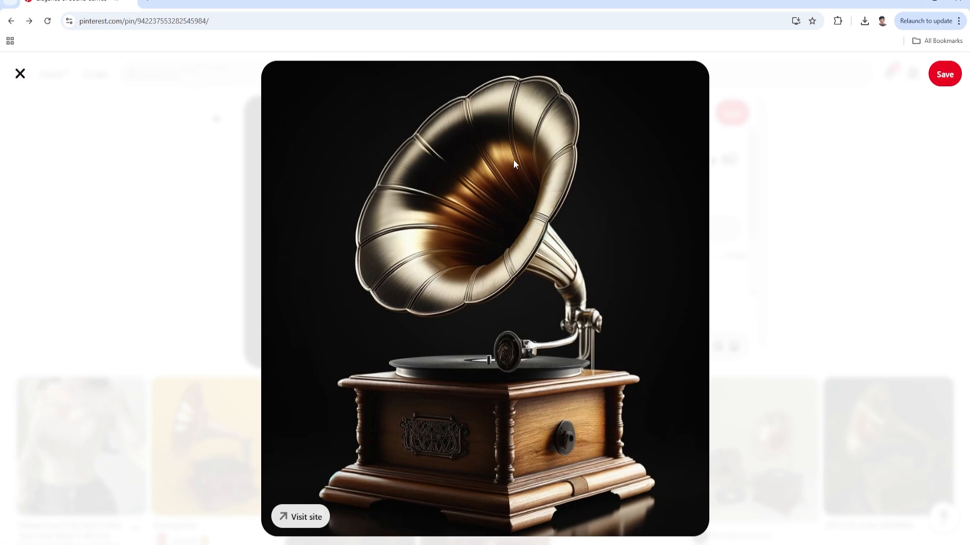
left_click(906, 3)
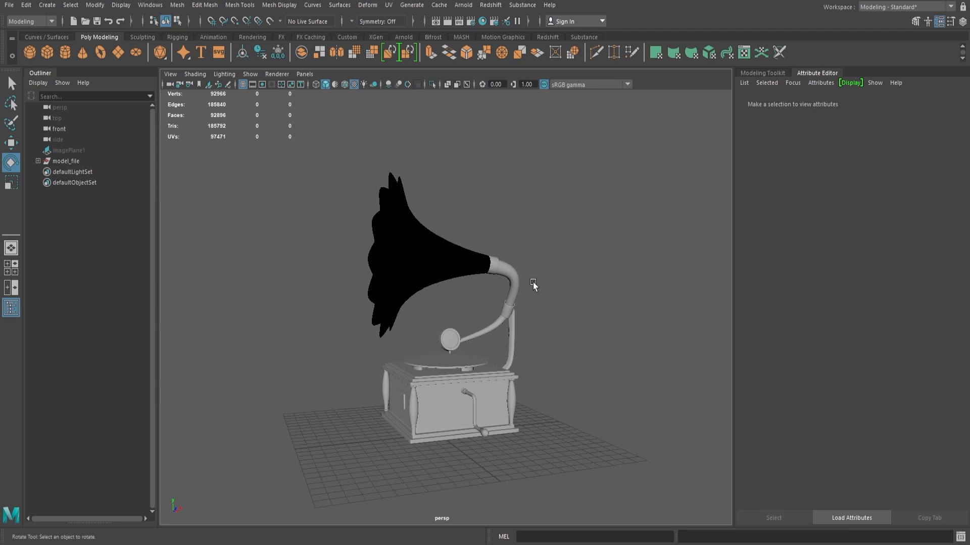
Step: Run a test render of the gramophone in the Arnold RenderView and close the render window
left_click_drag(528, 326, 544, 329, "alt")
right_click_drag(543, 328, 557, 334, "alt")
middle_click_drag(557, 334, 549, 317, "alt")
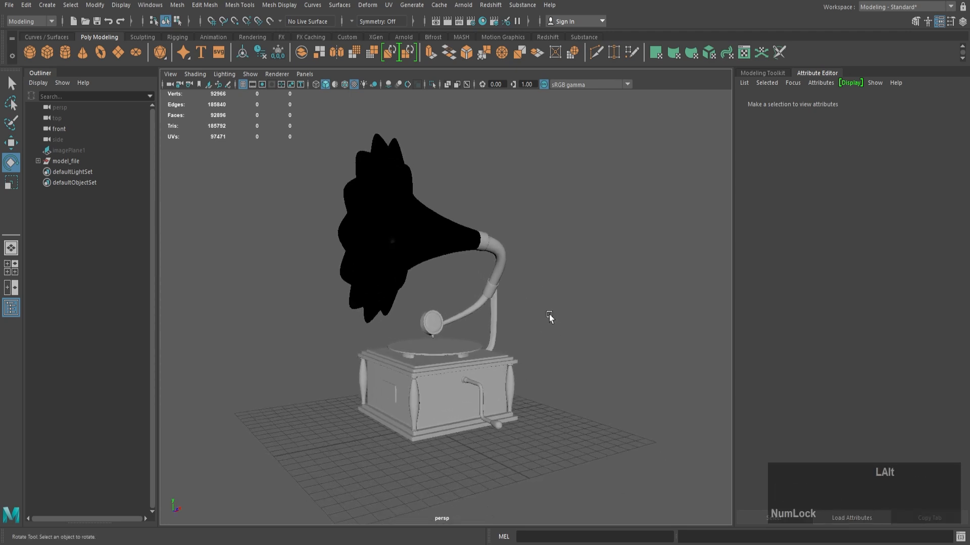
left_click_drag(549, 315, 544, 309, "alt")
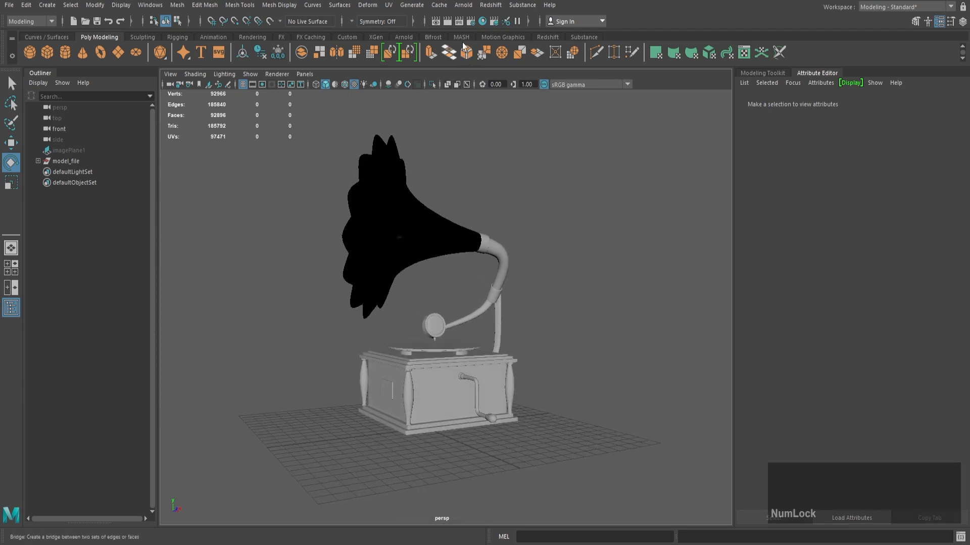
left_click(404, 37)
left_click(363, 52)
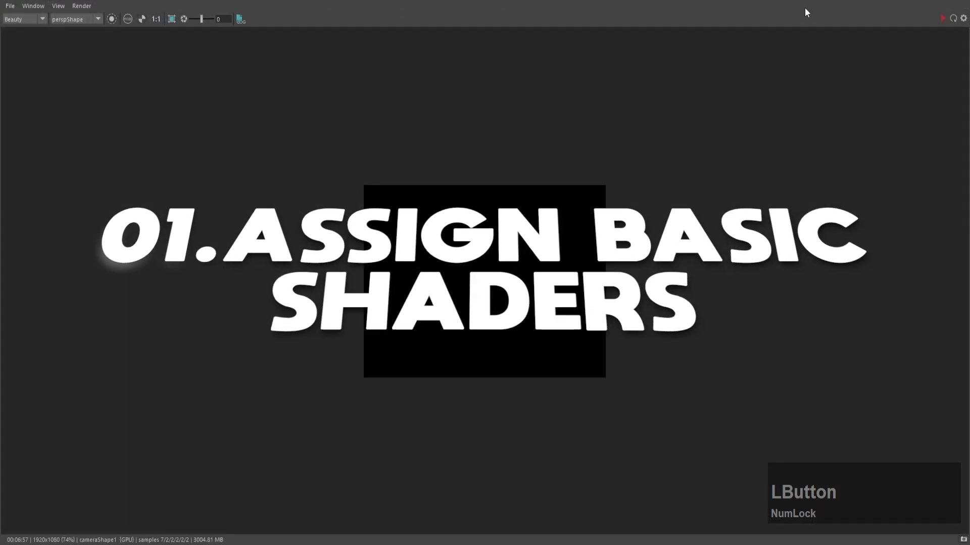
left_click_drag(40, 0, 711, 236)
left_click_drag(778, 242, 277, 98)
left_click(495, 125)
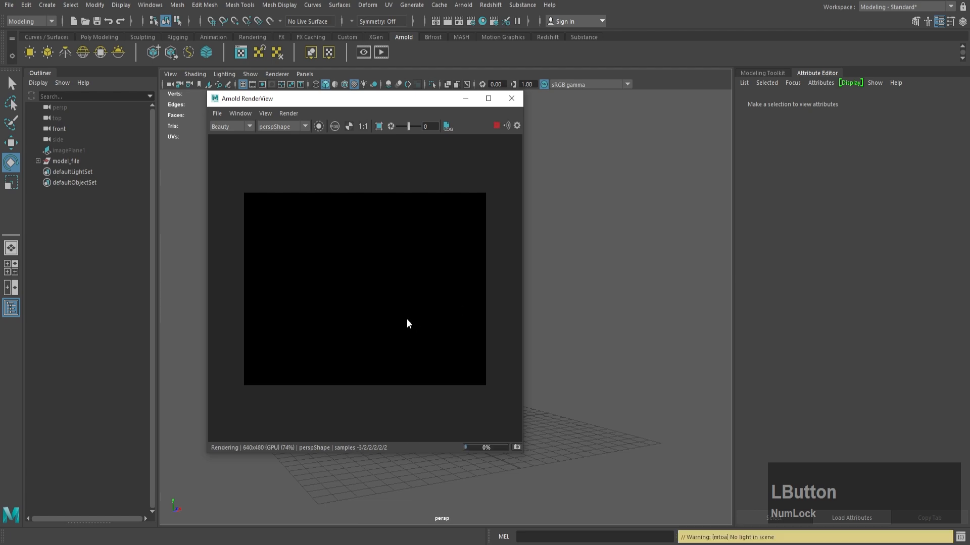
left_click(513, 98)
Step: Assign a new Arnold aiStandardSurface material to the curved pipe behind the horn and name it copper_pipe
right_click_drag(485, 270, 470, 322, "alt")
left_click_drag(470, 323, 470, 346, "alt")
left_click(506, 268)
right_click_drag(506, 269, 474, 486, "alt")
left_click(356, 281)
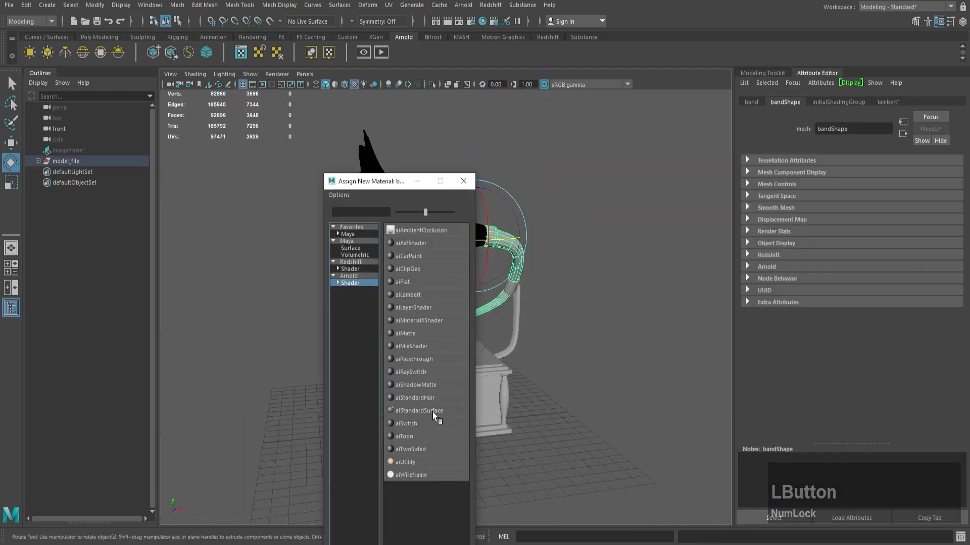
left_click(432, 412)
double_click(889, 130)
type("copper_pipe")
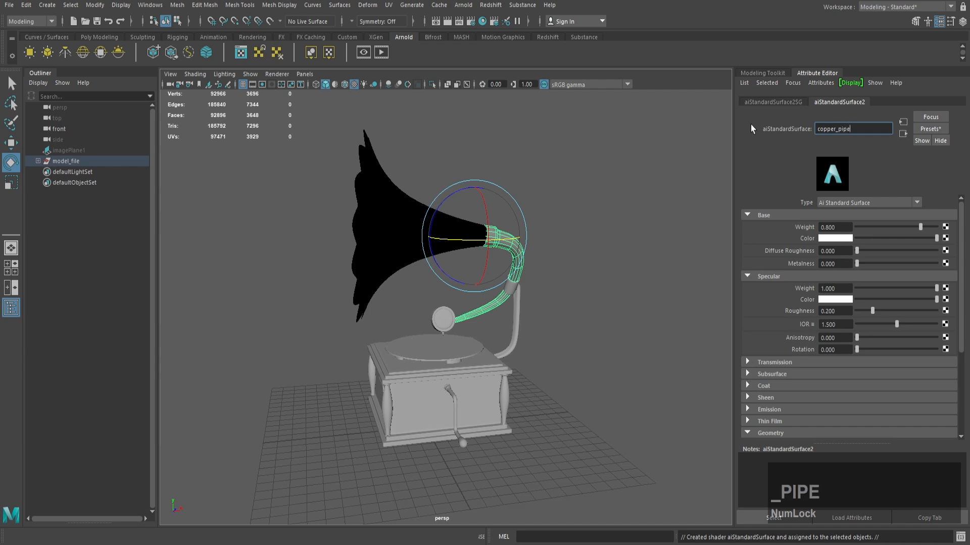
key("Return")
Step: Replace the copper_pipe material's settings with the Copper preset
left_click(928, 130)
mouse_move(865, 271)
left_click(821, 272)
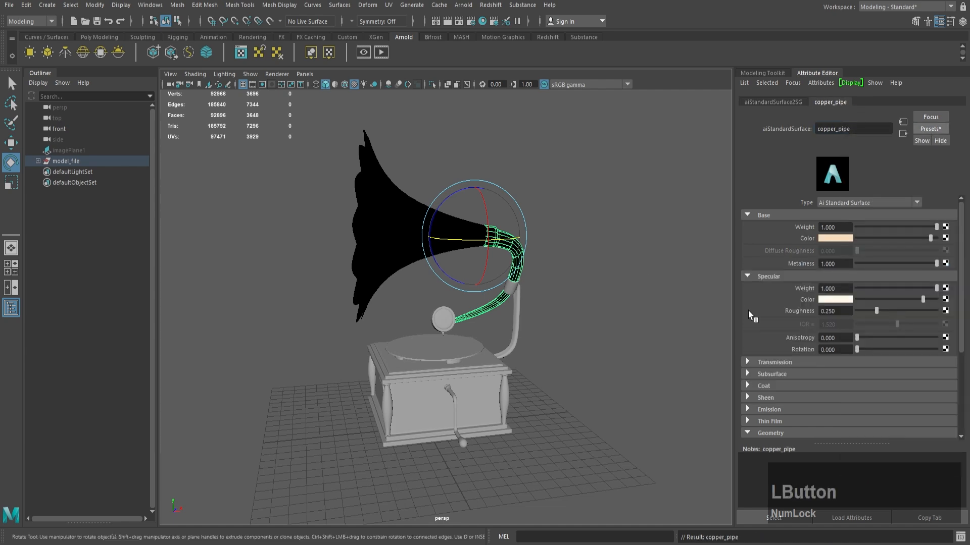
Step: Assign an existing metal material to the round sound box and needle at the end of the pipe
left_click_drag(401, 314, 429, 324, "alt")
scroll(429, 323, "up", 3)
left_click(427, 324)
scroll(427, 323, "up", 5)
key("q")
left_click(402, 333)
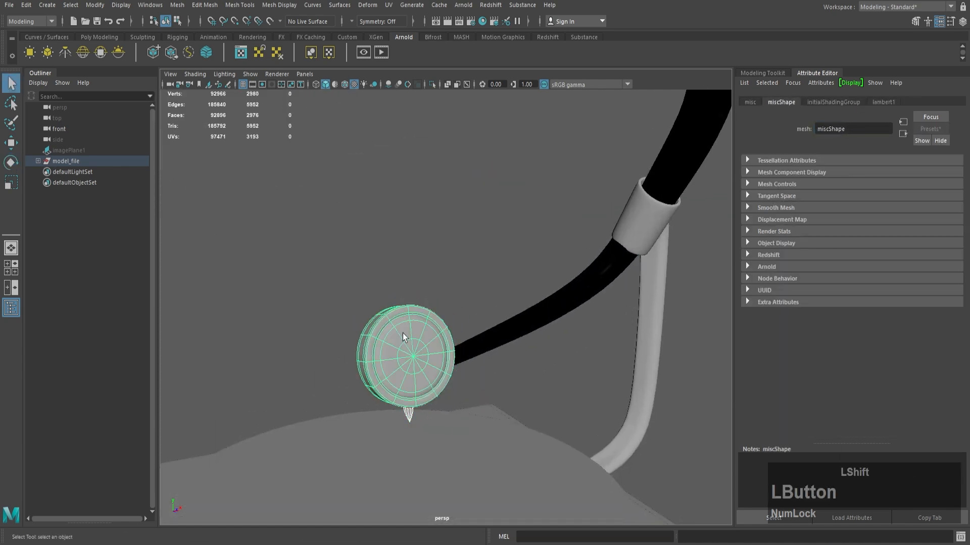
right_click_drag(403, 260, 476, 511)
left_click(563, 366)
Step: Assign a new Arnold aiStandardSurface material to the pipe's holder bracket and name it black_metal
scroll(563, 366, "down", 5)
left_click(649, 353)
left_click_drag(561, 313, 522, 303, "alt")
middle_click_drag(639, 272, 542, 204, "alt")
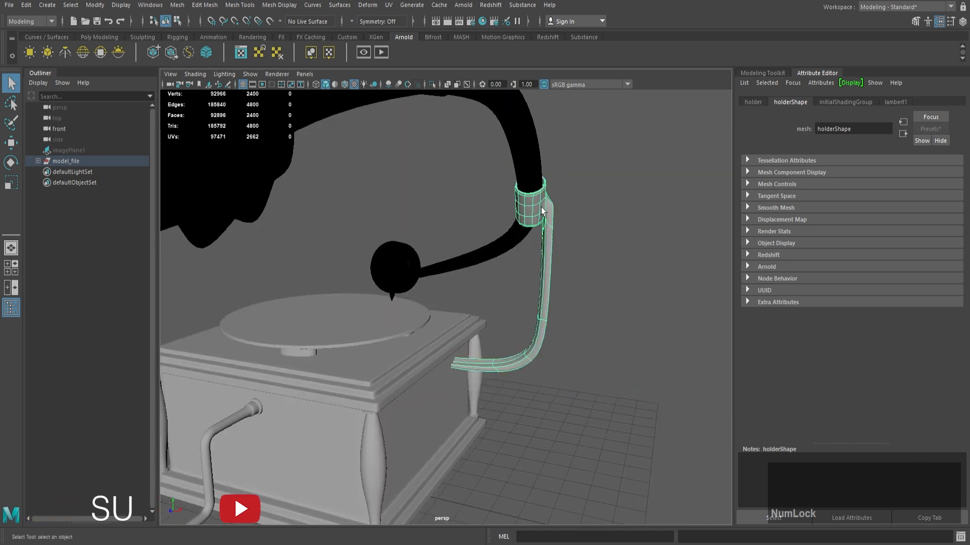
right_click_drag(541, 207, 539, 481)
left_click(350, 282)
left_click(445, 409)
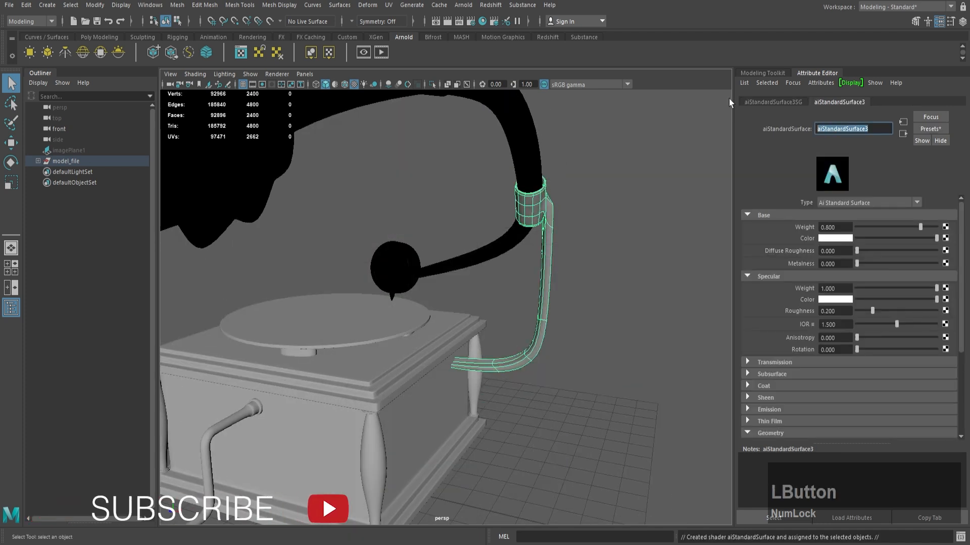
type("black_metal")
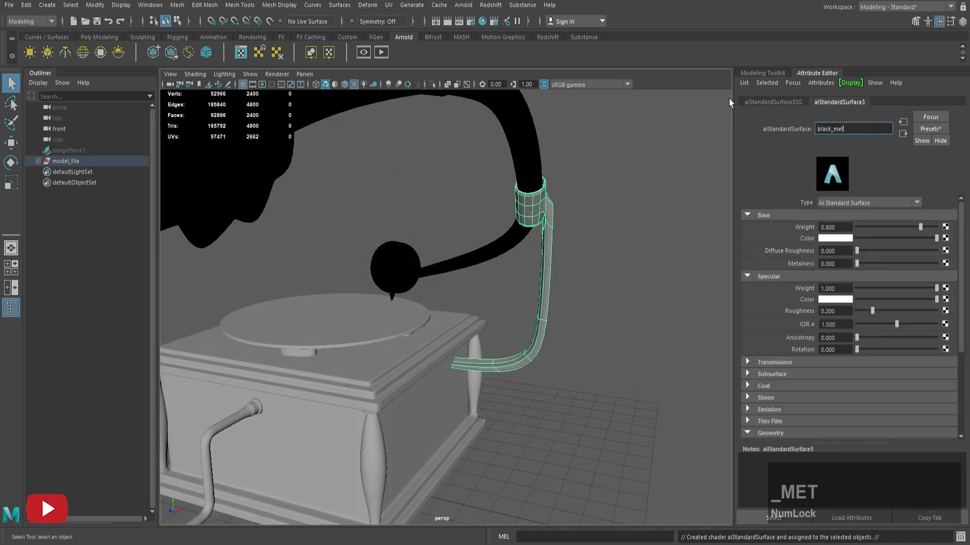
key("Return")
Step: Set the black_metal material's base weight to 1, darken its base color to near black and raise its metalness
left_click_drag(920, 227, 945, 228)
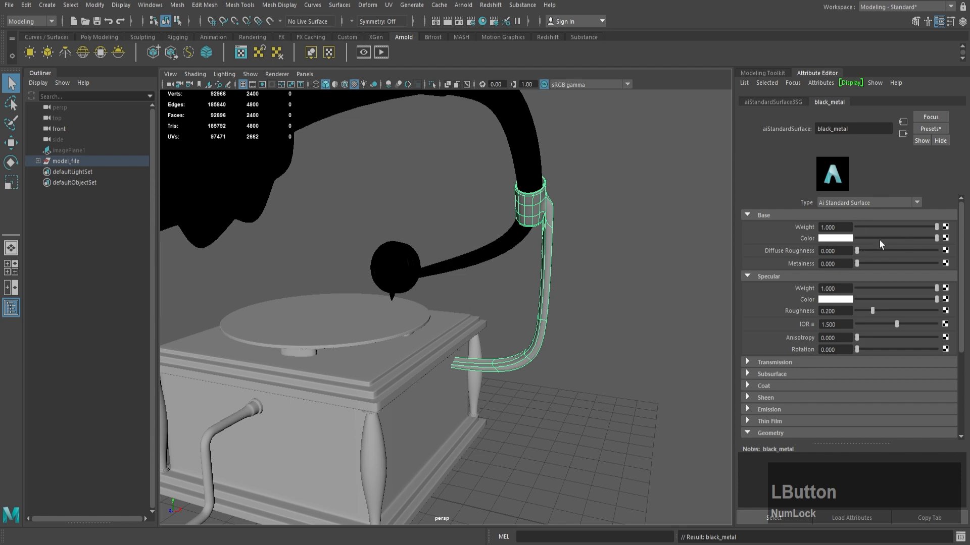
left_click_drag(859, 238, 862, 238)
left_click_drag(909, 263, 921, 260)
left_click(862, 237)
left_click(611, 241)
Step: Assign an existing material to the small supports beneath the record disc
right_click_drag(606, 242, 559, 241, "alt")
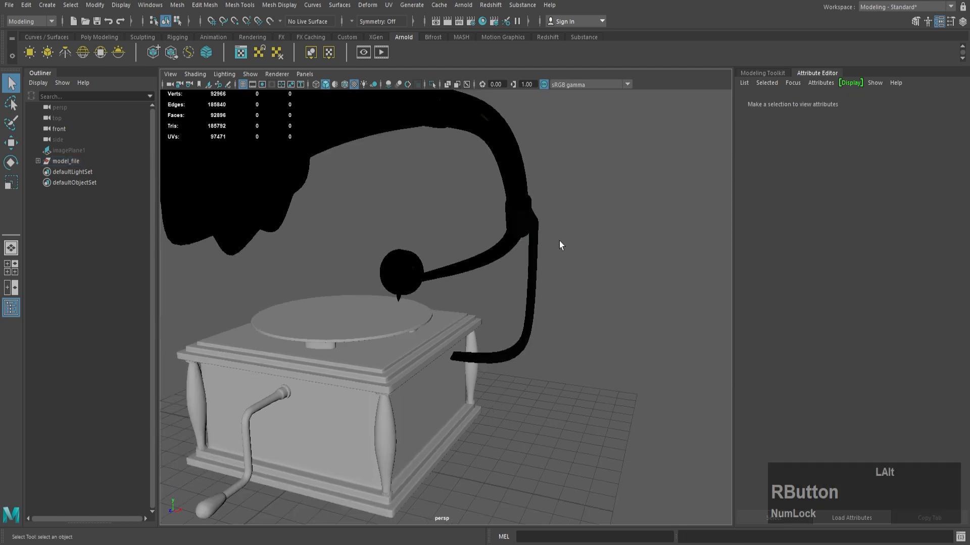
left_click_drag(559, 241, 581, 230, "alt")
right_click_drag(581, 230, 498, 218, "alt")
left_click(407, 334)
right_click_drag(406, 334, 465, 356, "alt")
middle_click_drag(465, 356, 476, 364, "alt")
left_click_drag(477, 363, 458, 298, "alt")
right_click_drag(458, 299, 487, 291, "alt")
left_click_drag(487, 290, 464, 270, "alt")
right_click_drag(463, 270, 538, 511)
left_click_drag(535, 293, 513, 319, "alt")
right_click_drag(513, 318, 477, 298, "alt")
Step: Assign a new Arnold aiStandardSurface material to the record disc and name it disc1
left_click(476, 294)
left_click_drag(476, 294, 432, 300, "alt")
right_click(510, 320)
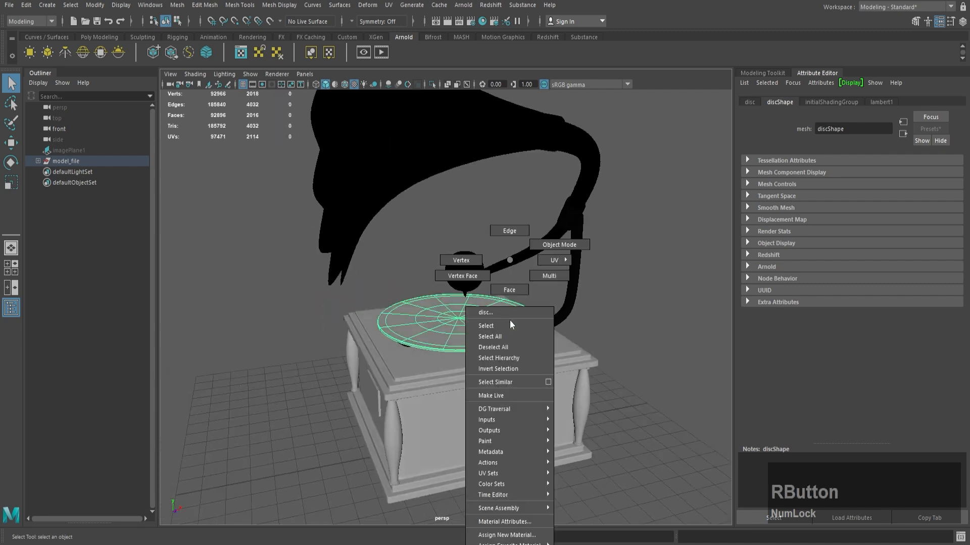
left_click(506, 535)
left_click(439, 413)
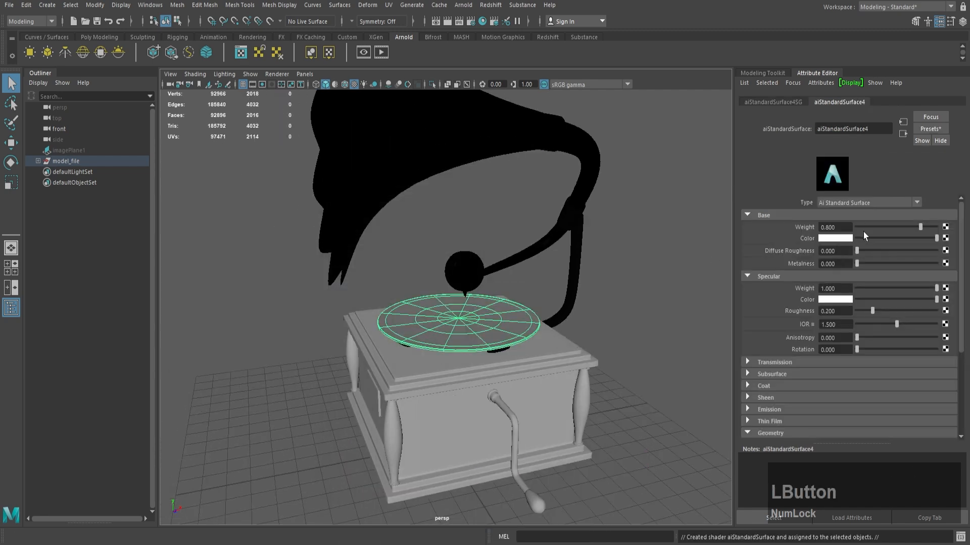
double_click(834, 128)
type("disc1")
key("Return")
Step: Give the disc1 material a black base color, base weight 1, specular IOR 1.4 and roughness 0.15
left_click_drag(882, 236, 853, 237)
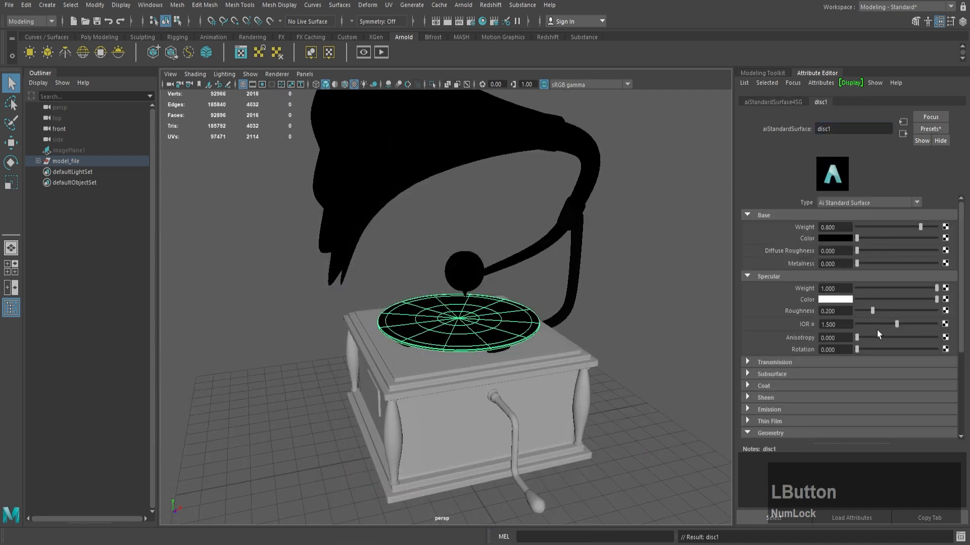
type("1.4")
key("Return")
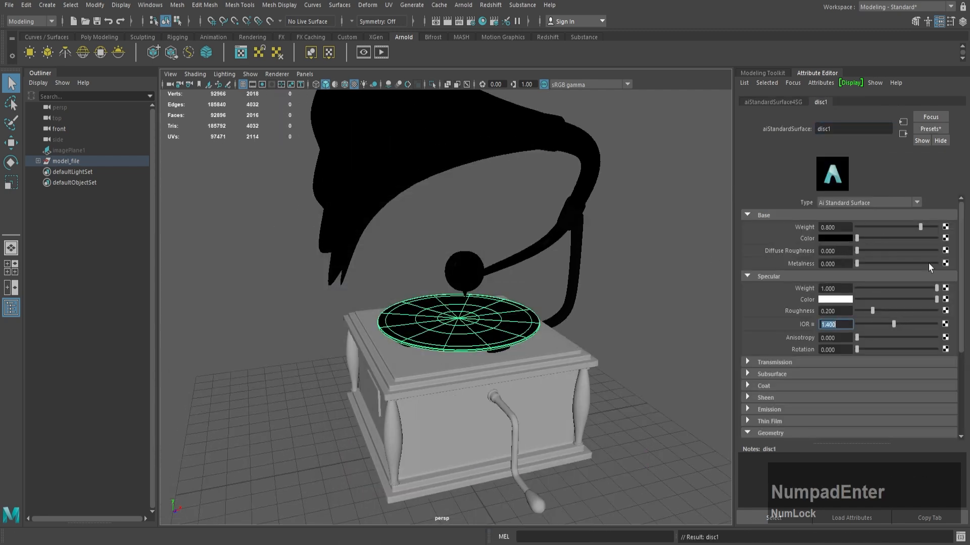
double_click(835, 311)
type("0.15")
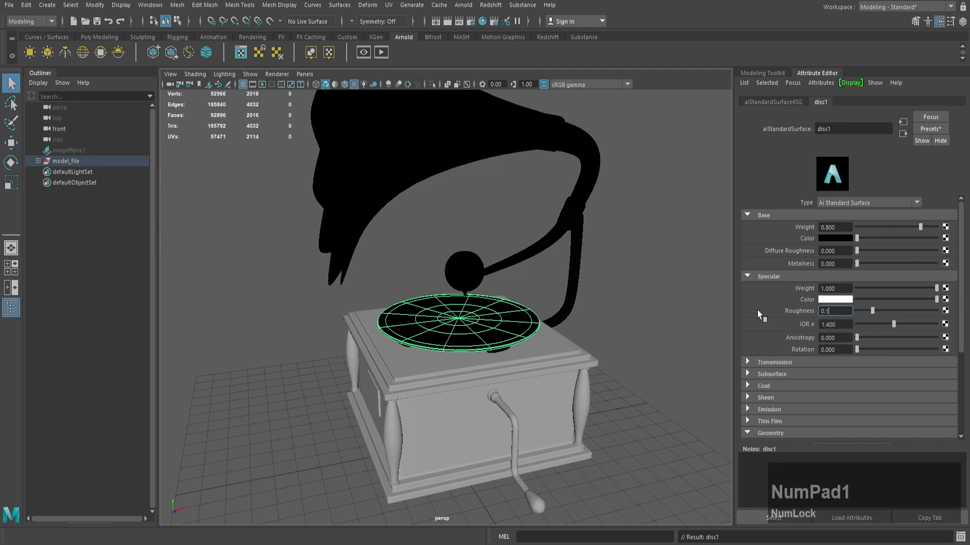
key("Return")
left_click_drag(919, 229, 942, 226)
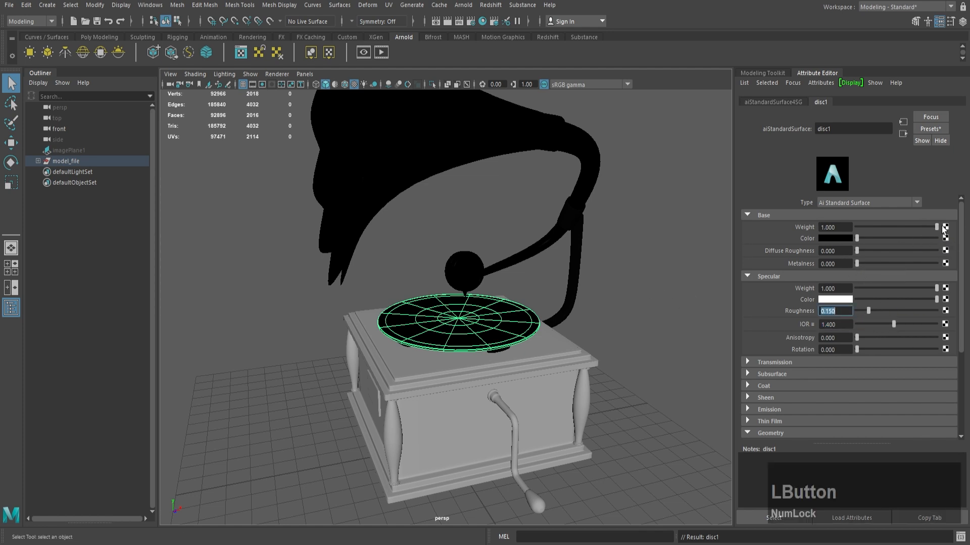
left_click(637, 328)
Step: Assign a new Arnold aiStandardSurface material to the gramophone's box and name it wood
left_click_drag(574, 355, 590, 345, "alt")
left_click(556, 343)
right_click(558, 345)
right_click_drag(558, 347, 569, 525)
left_click(349, 283)
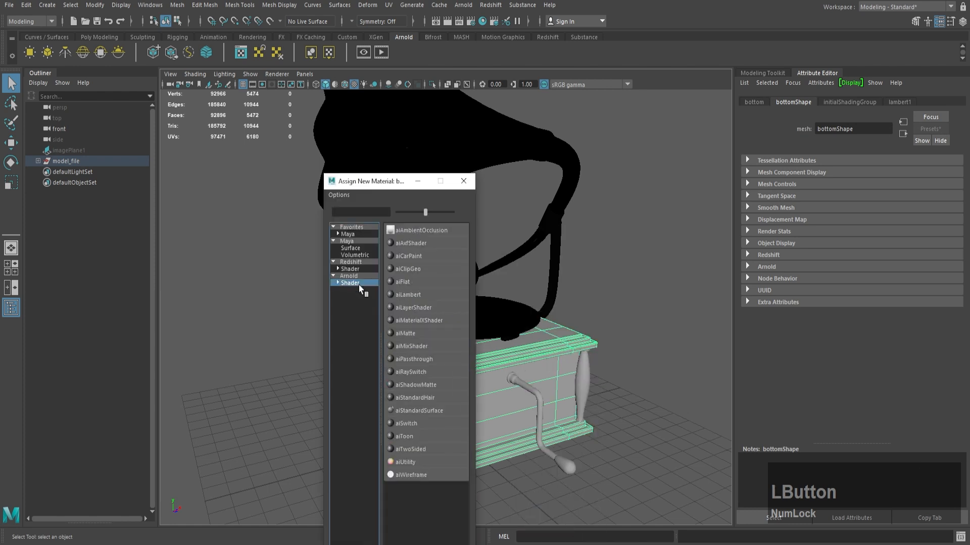
left_click(428, 410)
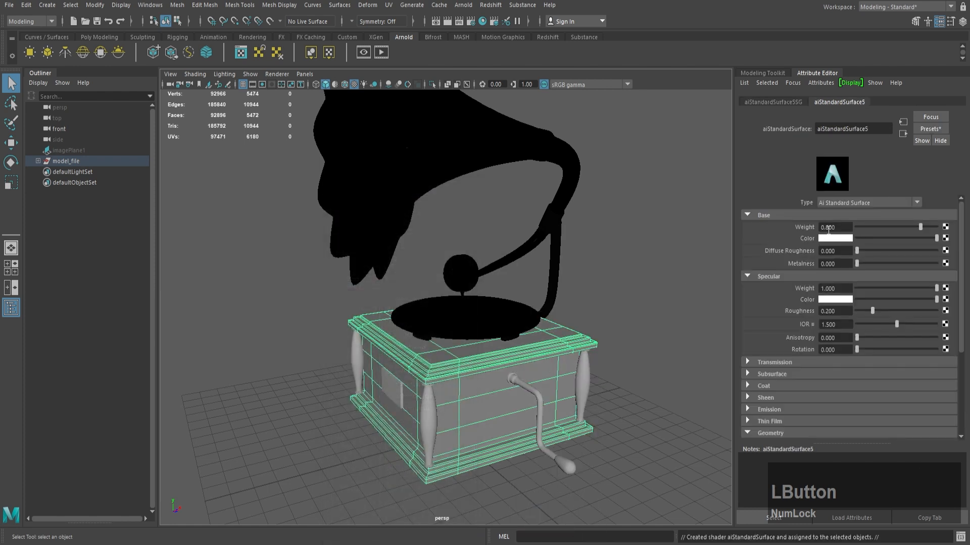
double_click(879, 125)
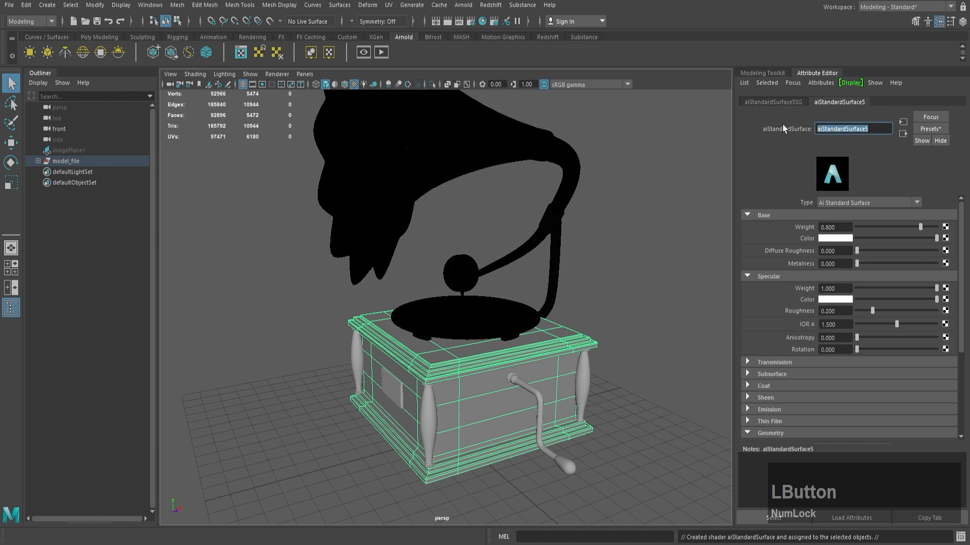
type("wood")
key("Return")
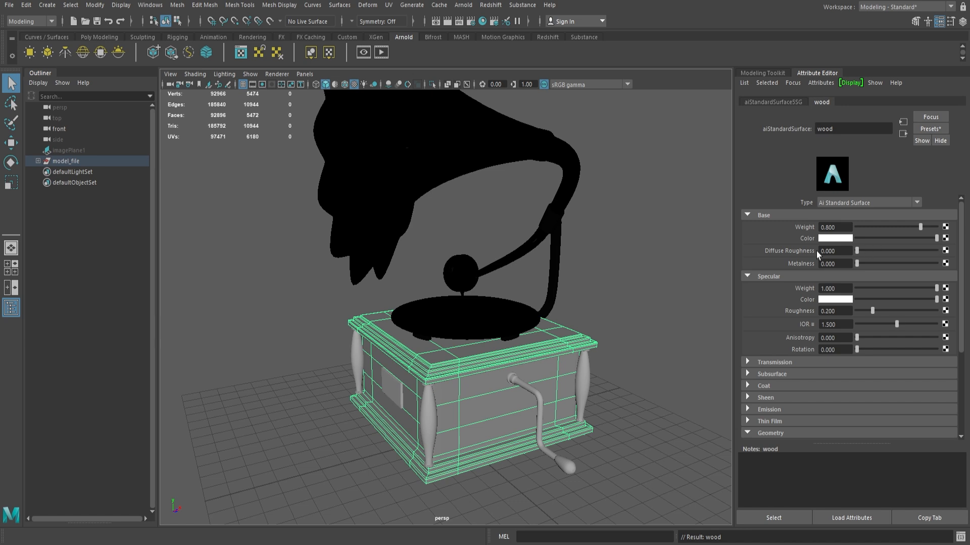
left_click(609, 353)
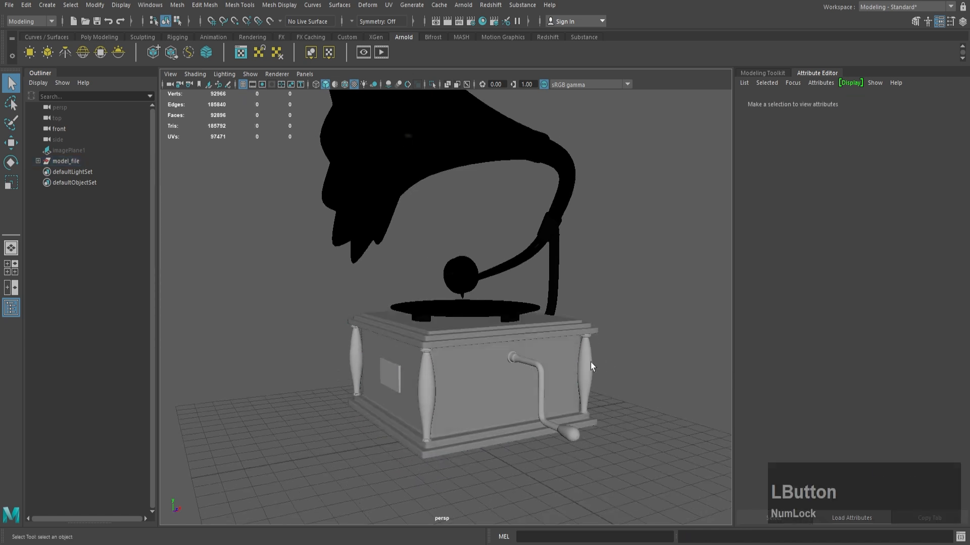
Step: Select the pillars at the box's corners and assign them the existing wood material
left_click(588, 364)
left_click(426, 386, "shift")
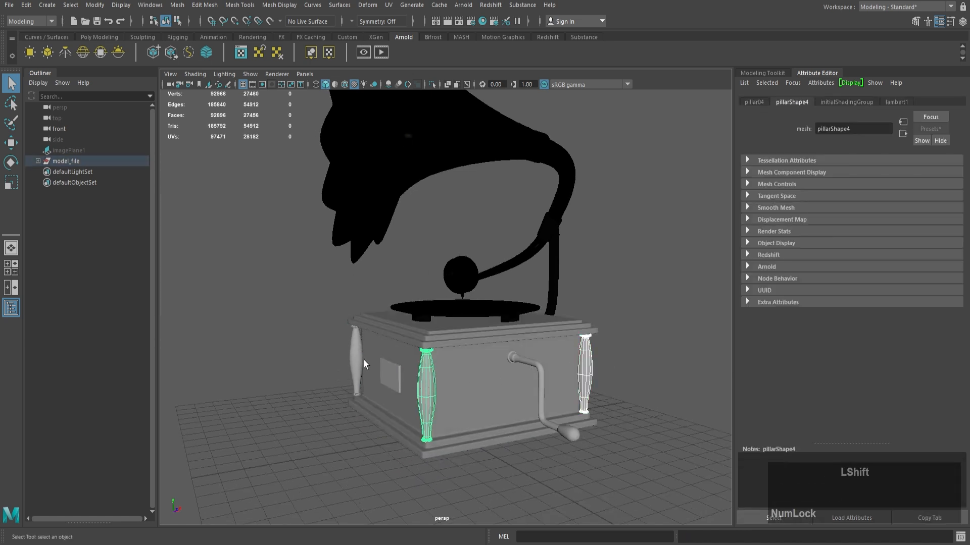
left_click(361, 358, "shift")
left_click(353, 353, "shift")
left_click(404, 346, "shift")
left_click_drag(404, 347, 494, 372, "alt")
left_click(493, 372, "shift")
right_click_drag(499, 260, 589, 526)
Step: Assign a new Arnold aiStandardSurface material to the crank handle and nameplate together and name it plate
left_click(513, 385)
left_click_drag(513, 385, 634, 406, "alt")
left_click(439, 374, "shift")
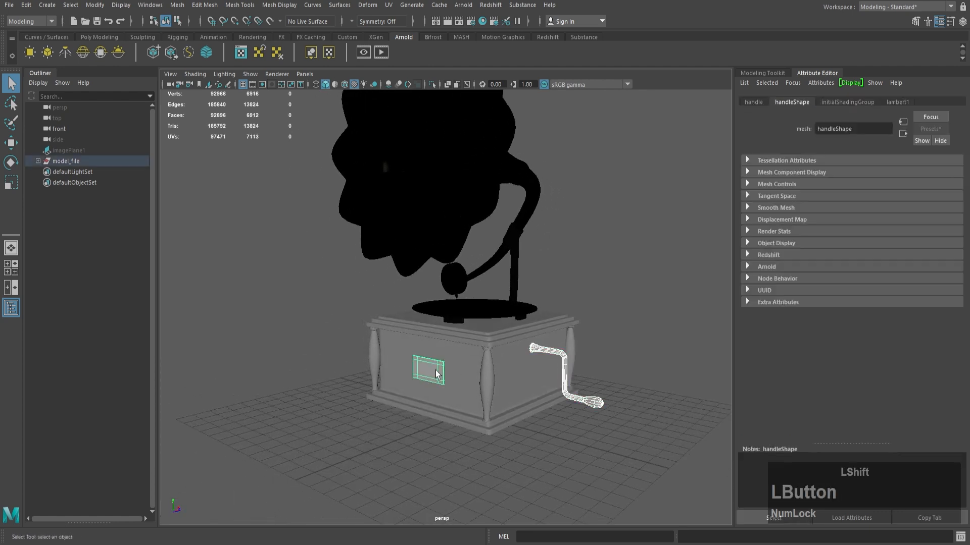
right_click_drag(427, 273, 445, 521)
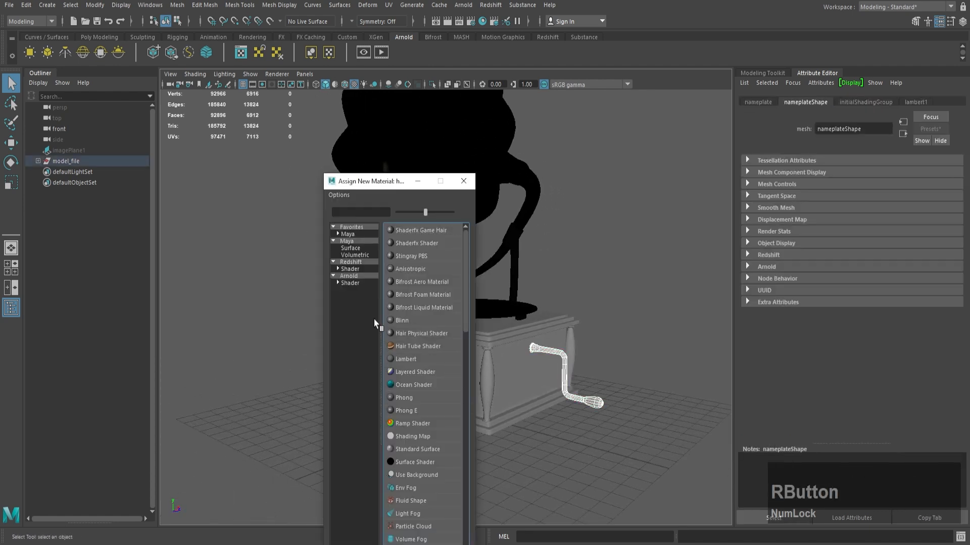
left_click(350, 284)
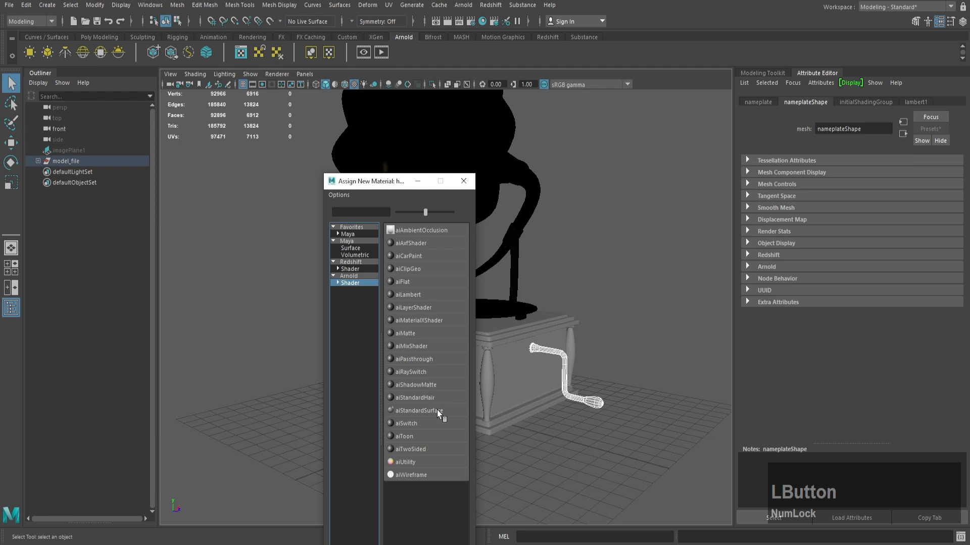
left_click(420, 410)
double_click(872, 128)
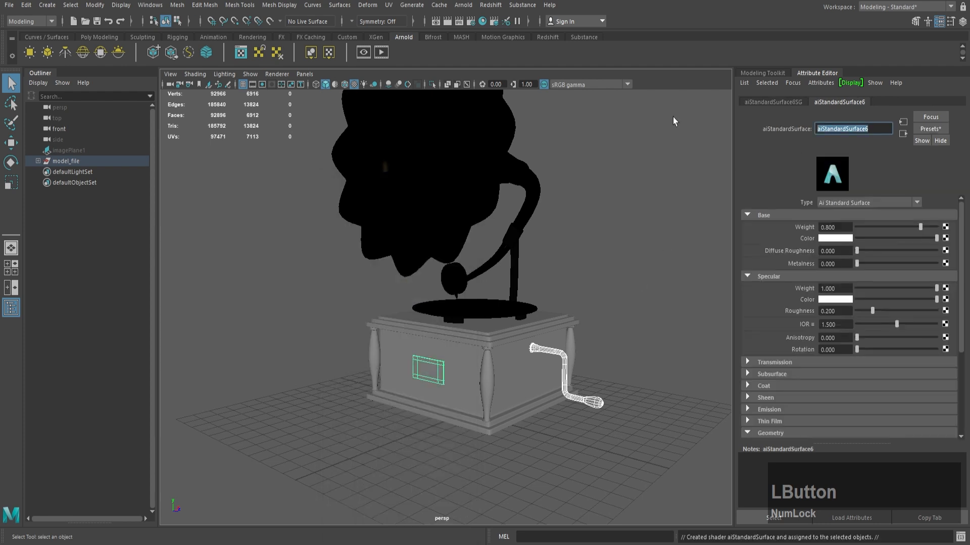
type("plate")
key("Return")
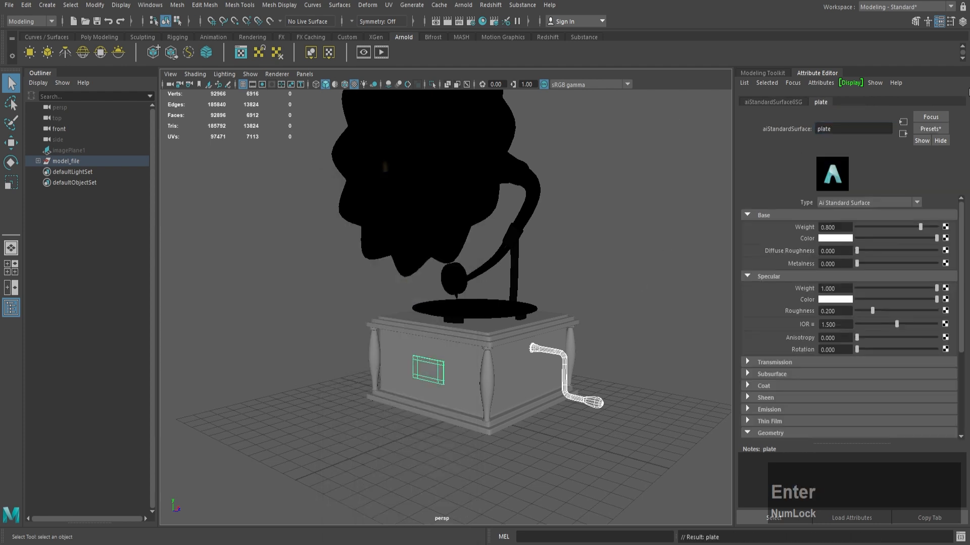
Step: Give the plate material a tan base color and a metalness of about 0.52, and clear the selection
left_click(902, 134)
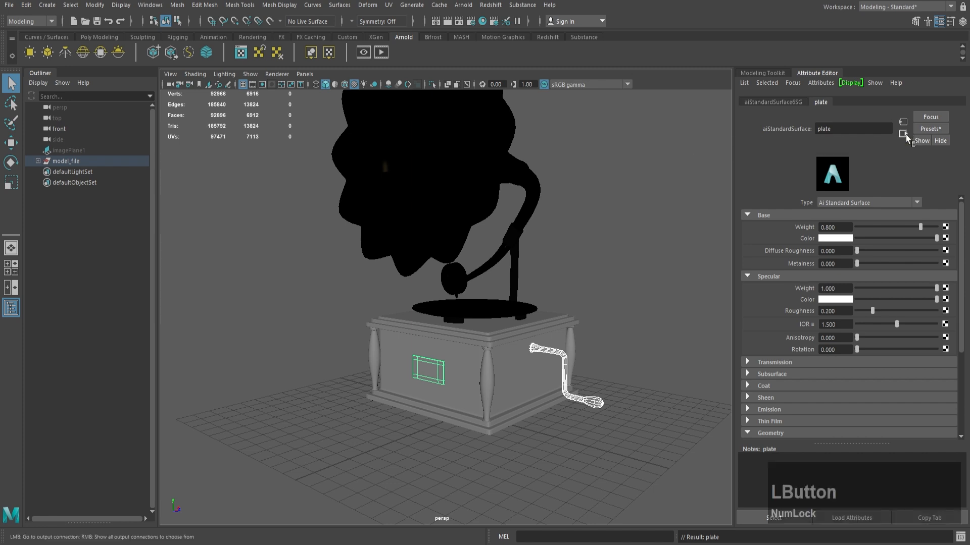
left_click(903, 122)
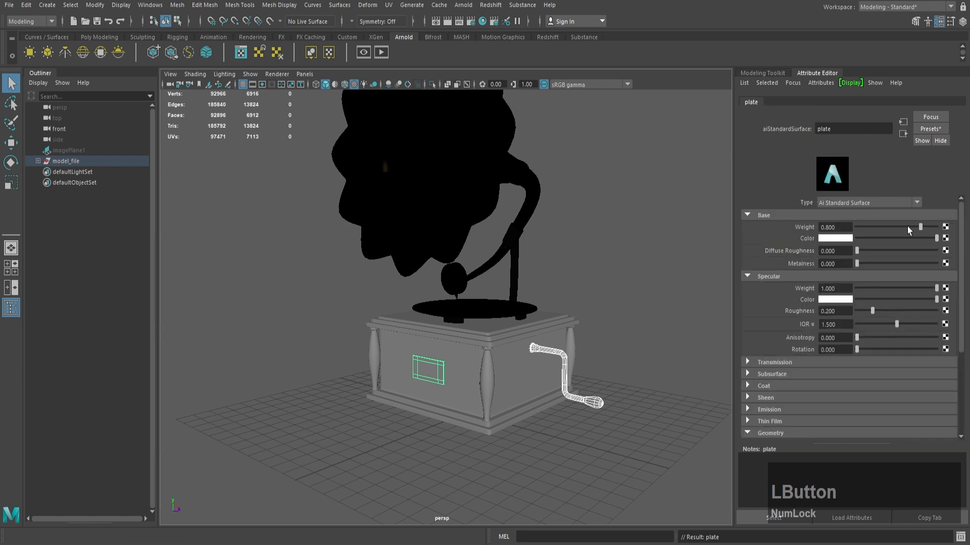
left_click_drag(863, 261, 897, 264)
left_click(847, 240)
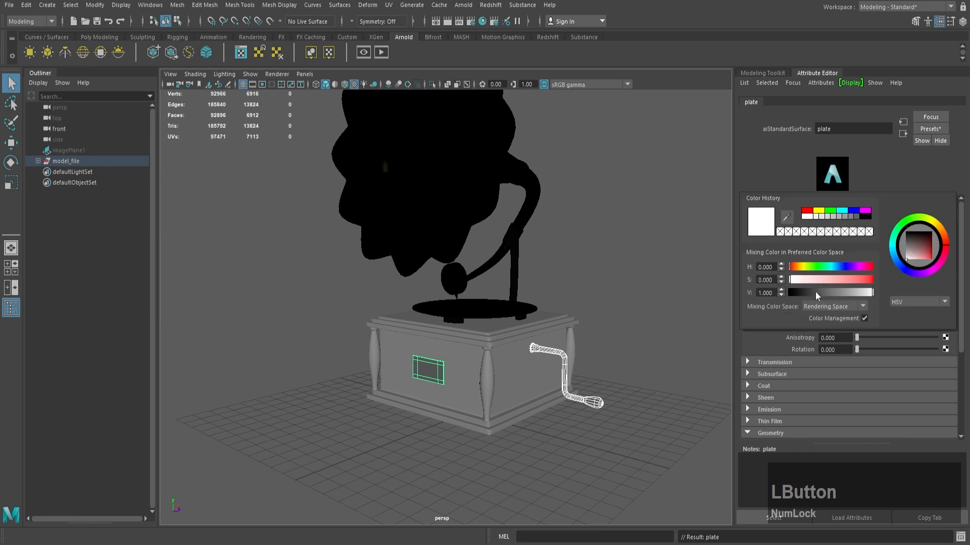
left_click_drag(815, 280, 853, 291)
left_click(837, 292)
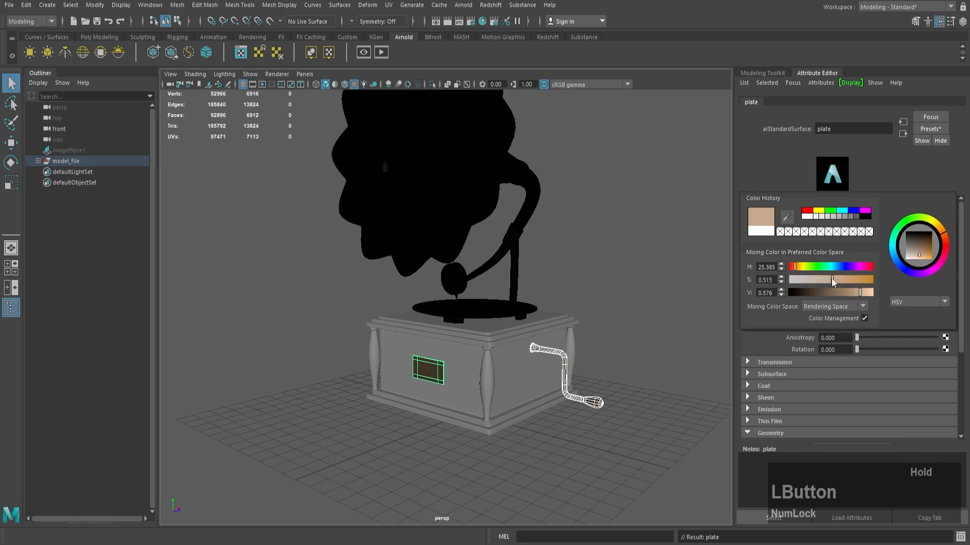
left_click_drag(796, 267, 797, 268)
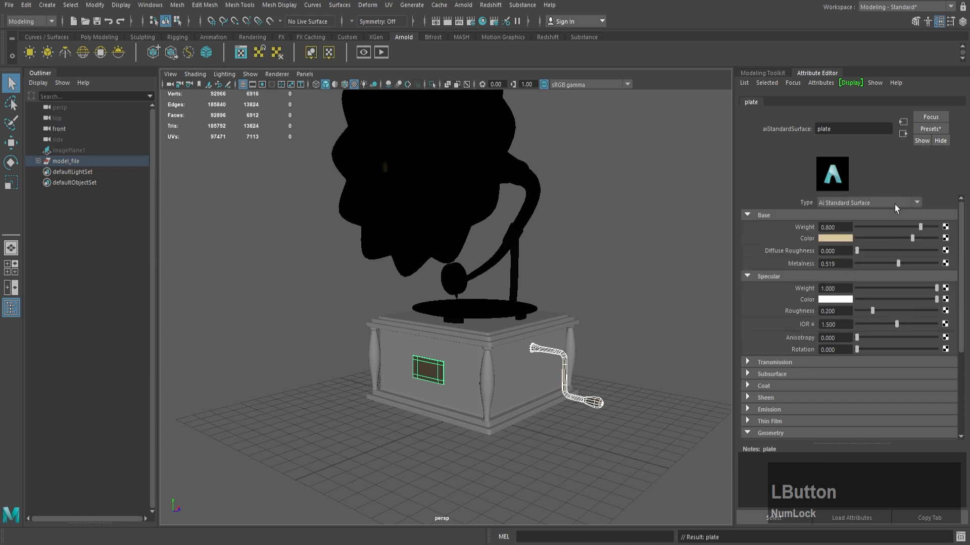
left_click_drag(851, 324, 818, 325)
left_click(835, 312)
left_click(641, 275)
left_click_drag(640, 278, 624, 262, "alt")
left_click(368, 543)
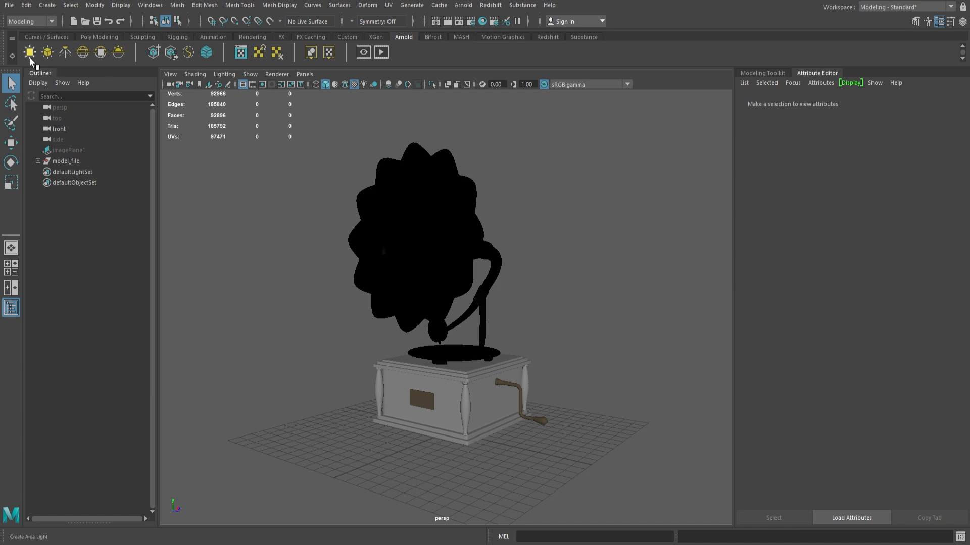
Step: Create a new camera and look through it in the viewport
left_click(47, 5)
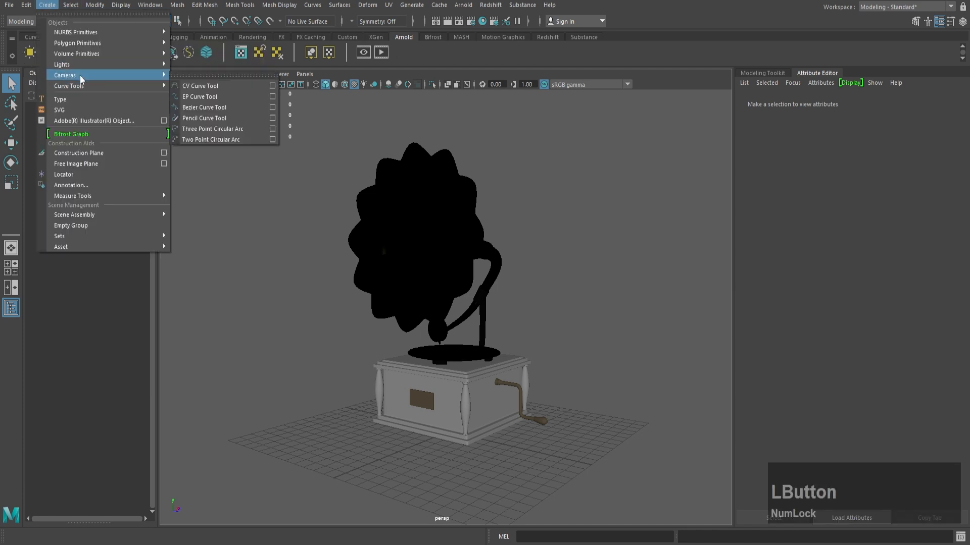
mouse_move(100, 75)
left_click(198, 83)
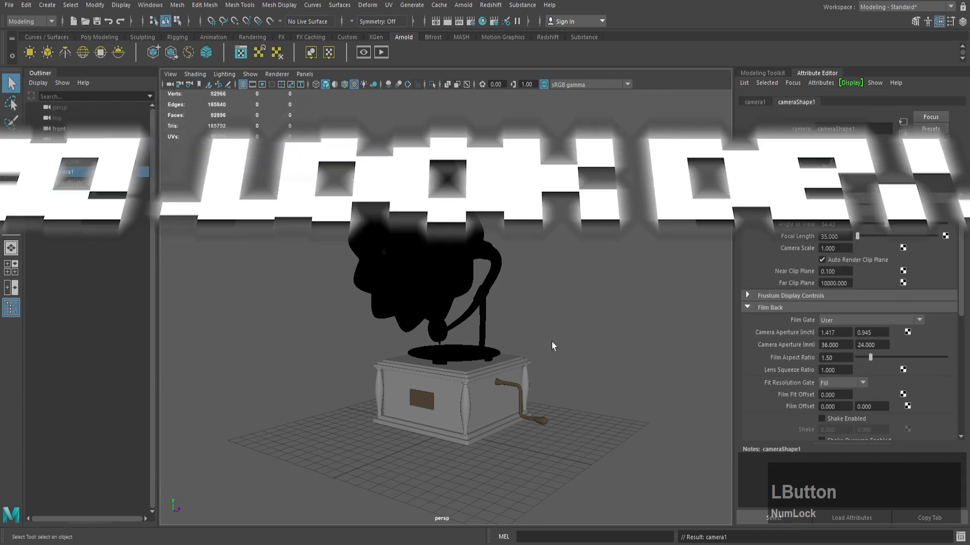
left_click(305, 74)
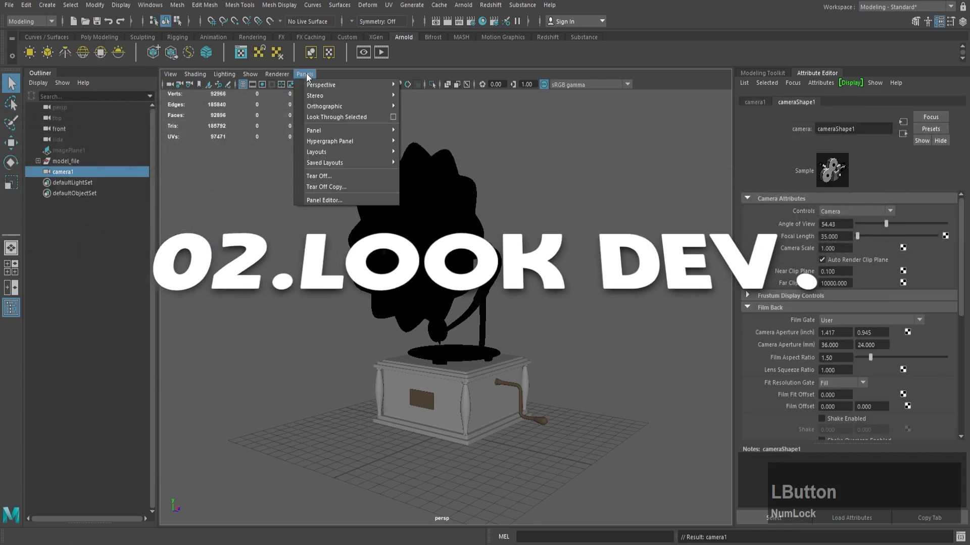
left_click(343, 119)
Step: Frame the whole gramophone through the new camera with the resolution gate displayed
right_click_drag(523, 283, 282, 237, "alt")
right_click_drag(511, 250, 423, 247, "alt")
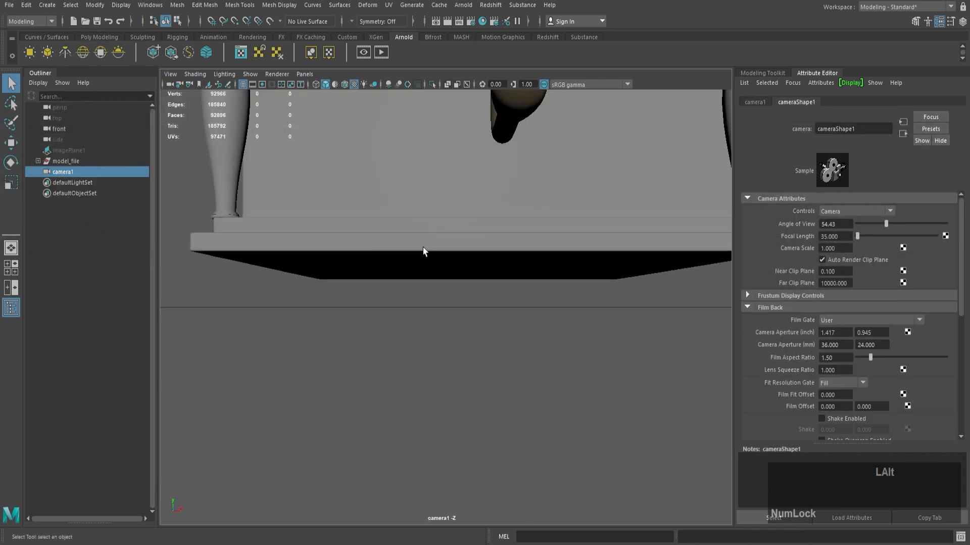
right_click_drag(540, 248, 427, 248, "alt")
middle_click_drag(518, 206, 514, 310, "alt")
right_click_drag(490, 275, 467, 274, "alt")
middle_click_drag(479, 218, 472, 276, "alt")
left_click(470, 278, "alt")
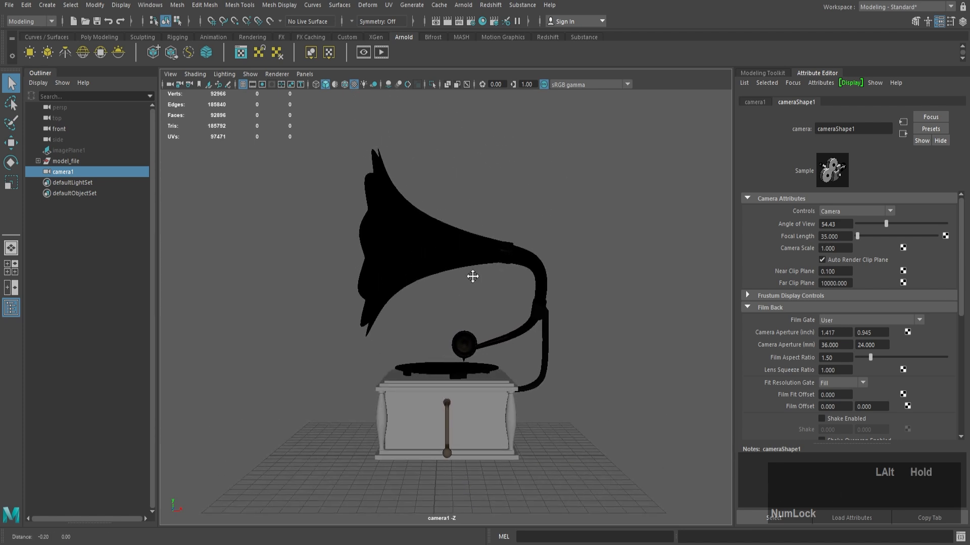
left_click(265, 84)
right_click_drag(426, 254, 455, 256, "alt")
middle_click_drag(454, 255, 444, 248, "alt")
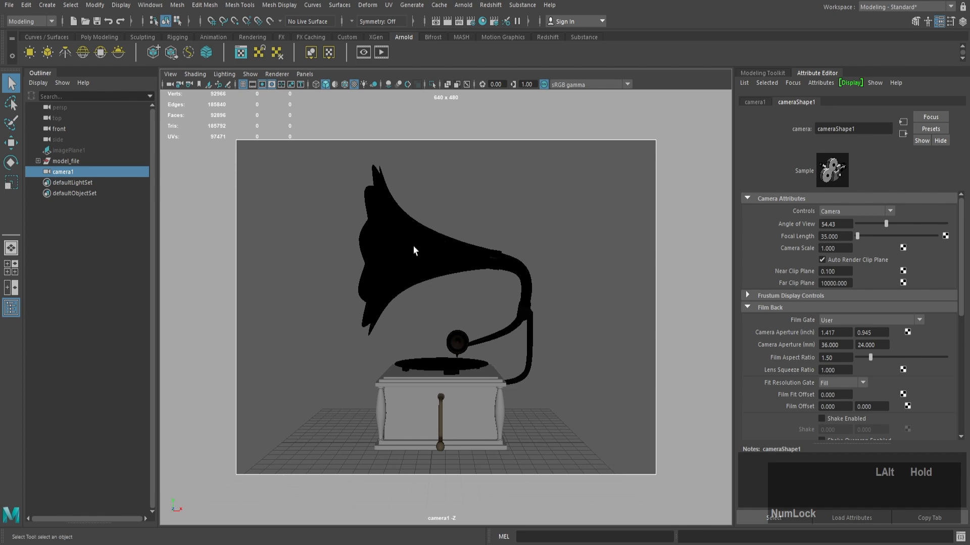
Step: Rotate the model_file group about 44 degrees around Y and move the camera slightly closer to the gramophone
left_click(75, 162)
key("e")
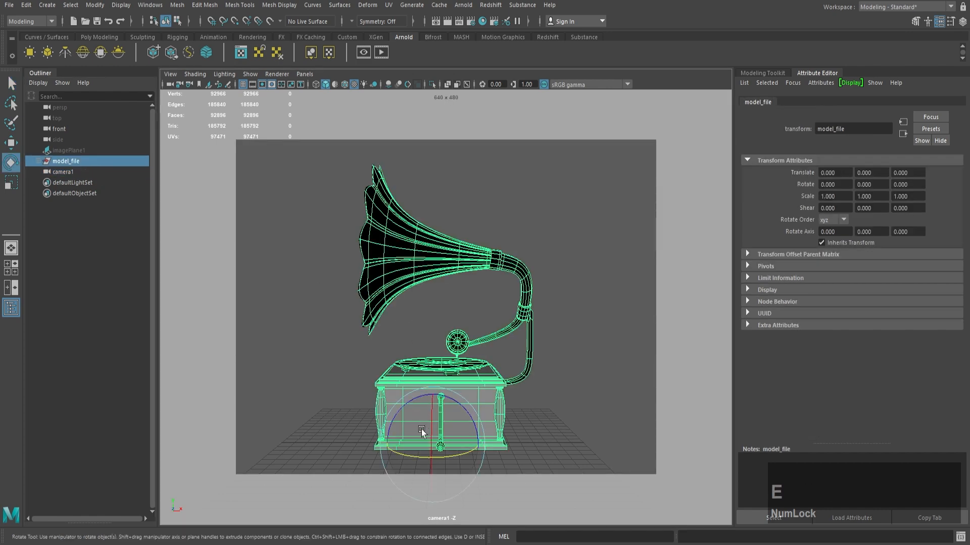
left_click_drag(414, 452, 450, 456)
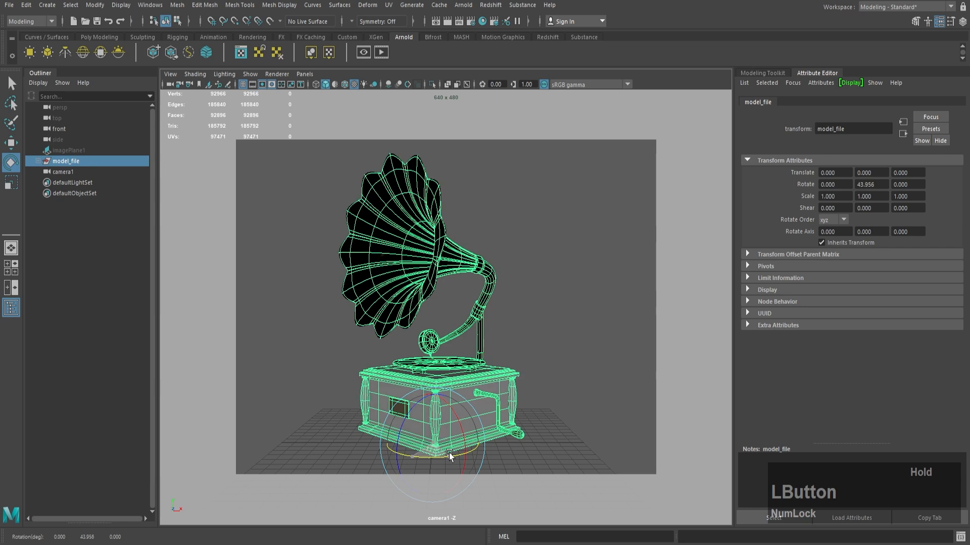
right_click_drag(451, 315, 465, 316, "alt")
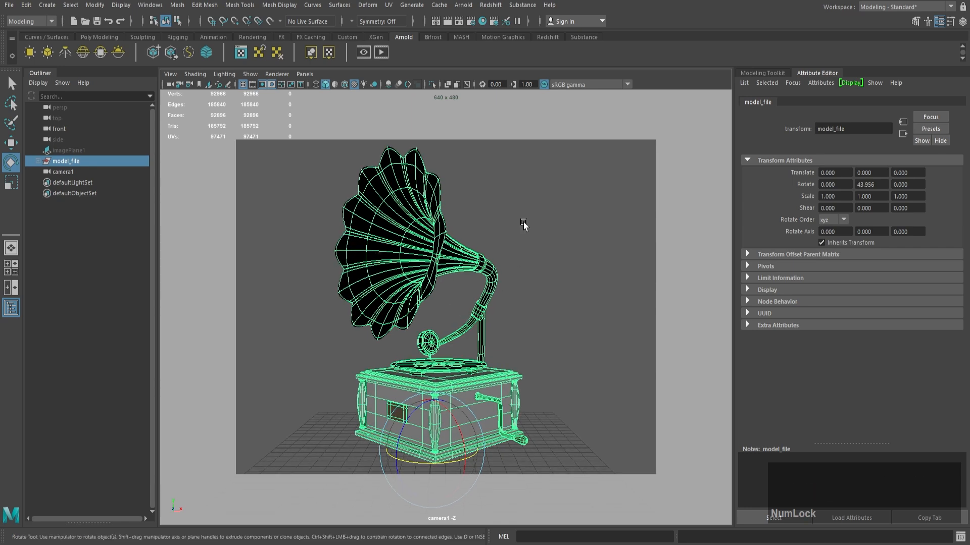
left_click(502, 183)
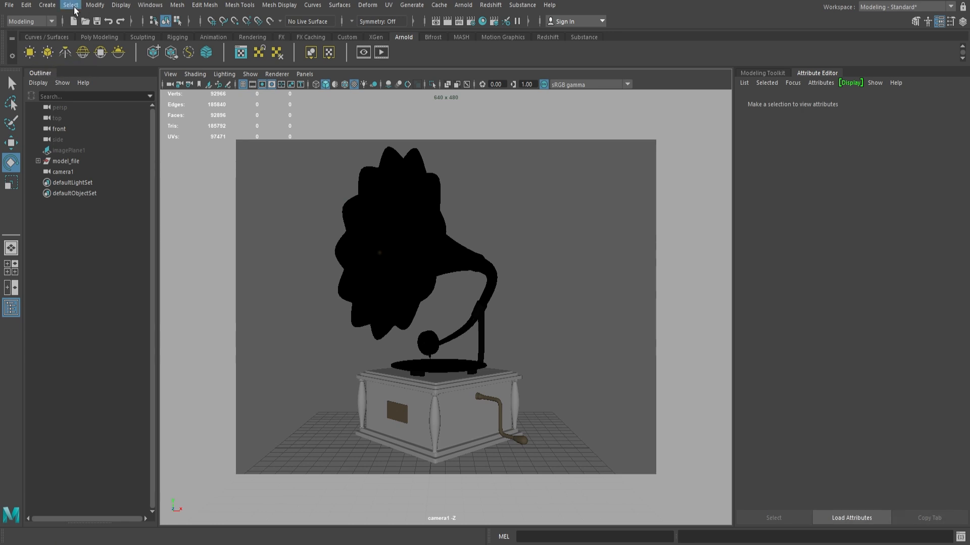
Step: Add a directional light beside the gramophone at about 7.19, 9.09, 0, scaled to 3.429 and rotated -37.225, 0, 43.683
left_click(47, 5)
mouse_move(164, 69)
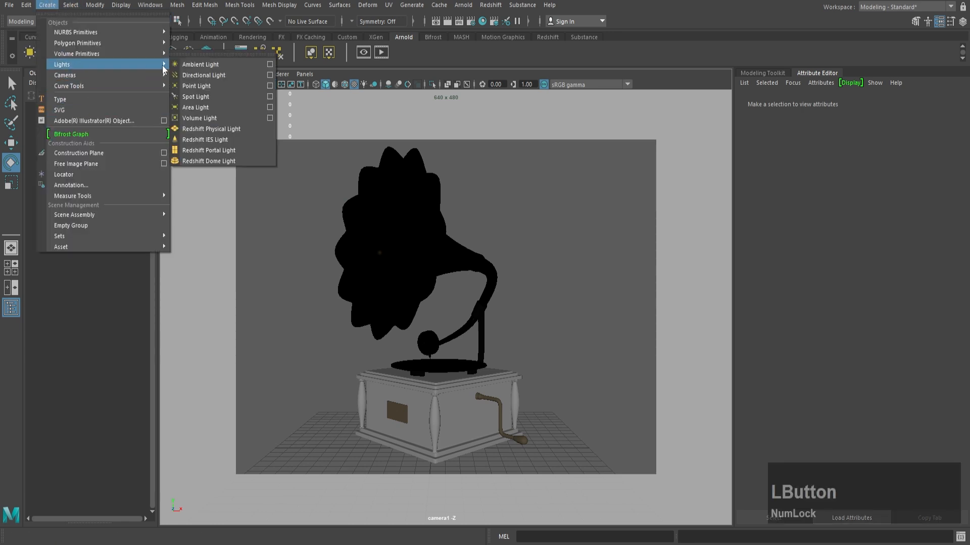
left_click(222, 75)
key("w")
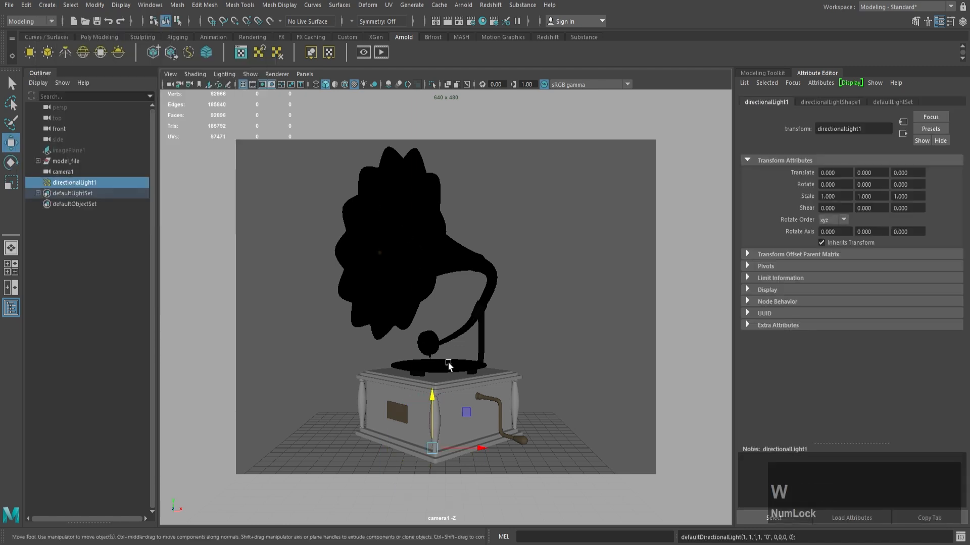
left_click_drag(433, 395, 514, 271)
key("r")
key("e")
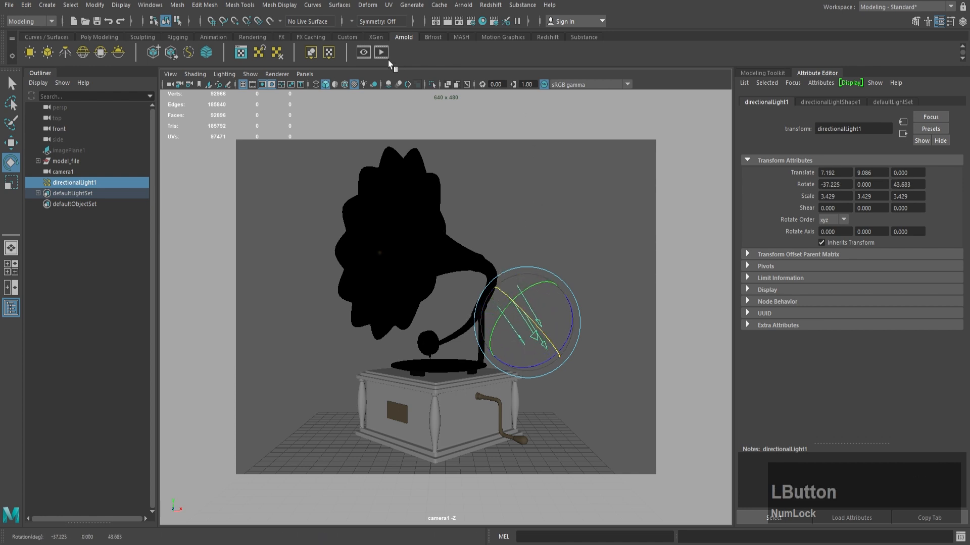
Step: Start a live Arnold render of the camera view, dock the render window beside the viewport, and collapse the Outliner
left_click(364, 52)
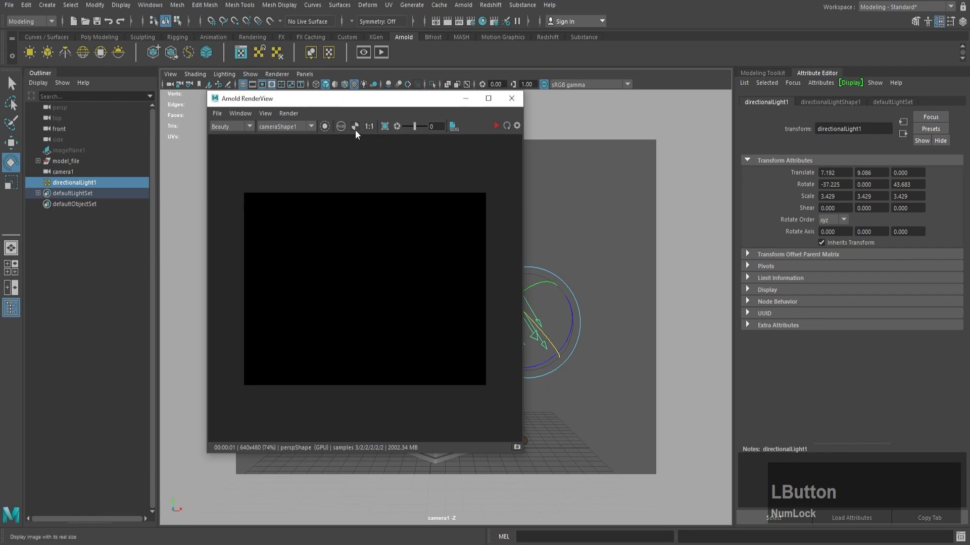
left_click(496, 126)
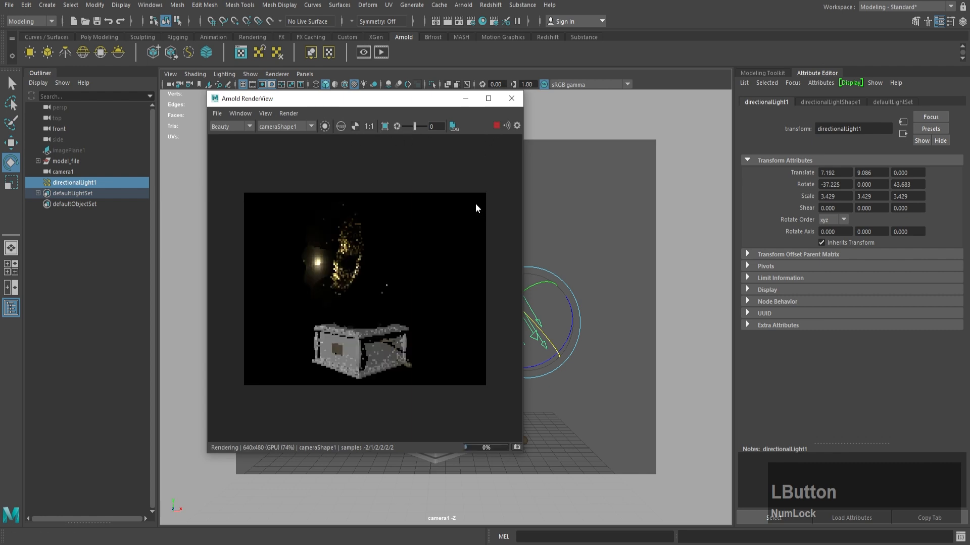
left_click_drag(386, 102, 157, 85)
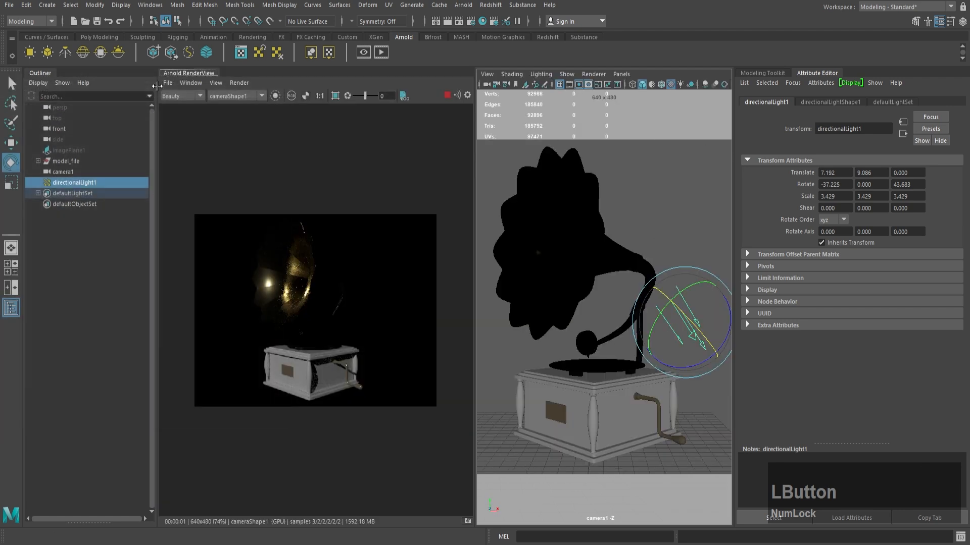
left_click_drag(474, 204, 391, 198)
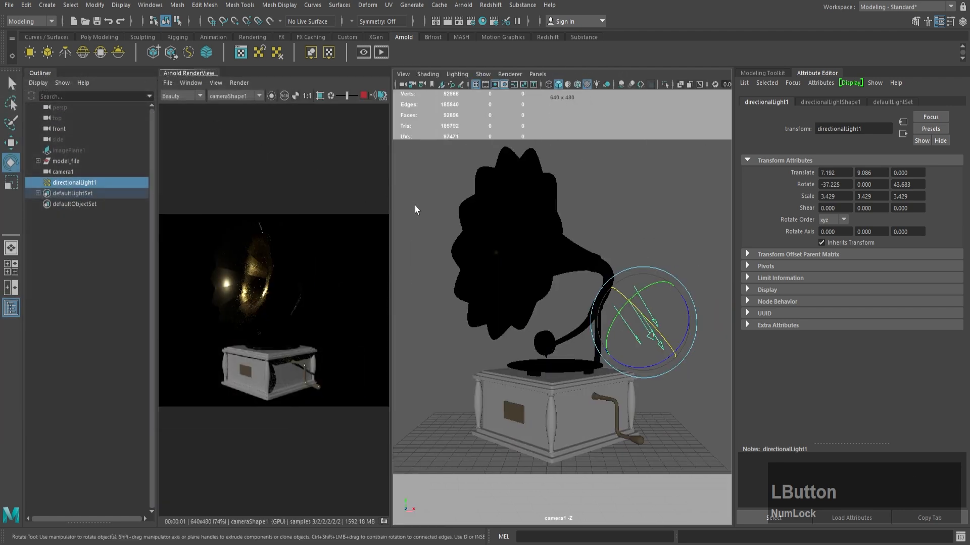
left_click(50, 74)
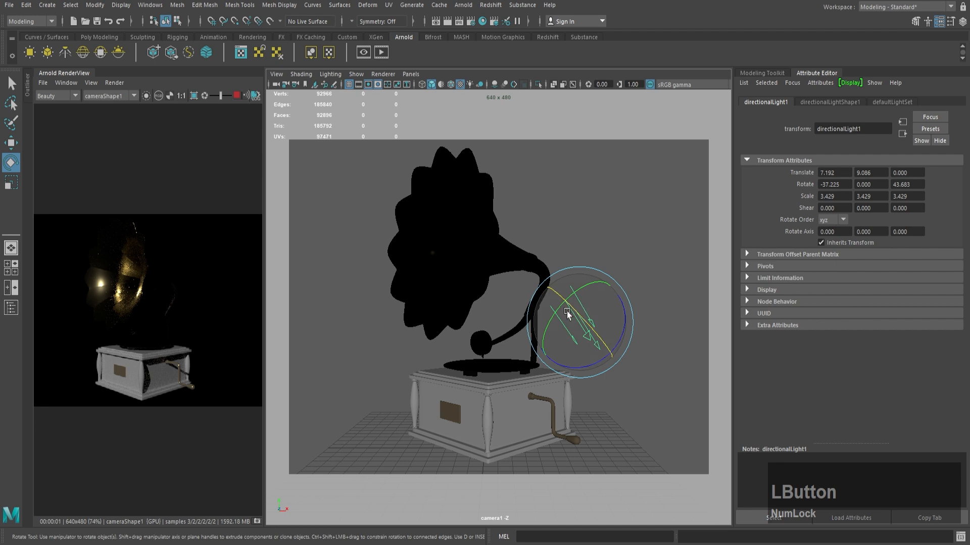
Step: Delete the directional light and add an Arnold area light, enlarged and raised beside the horn's pipe
left_click_drag(567, 313, 619, 328)
key("Delete")
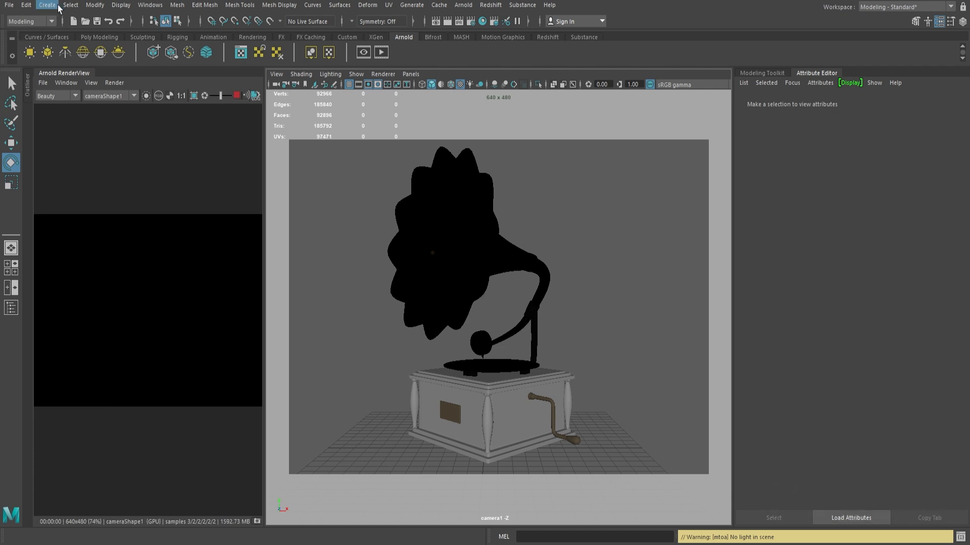
left_click(30, 52)
key("w")
left_click_drag(486, 410, 608, 323)
key("r")
key("w")
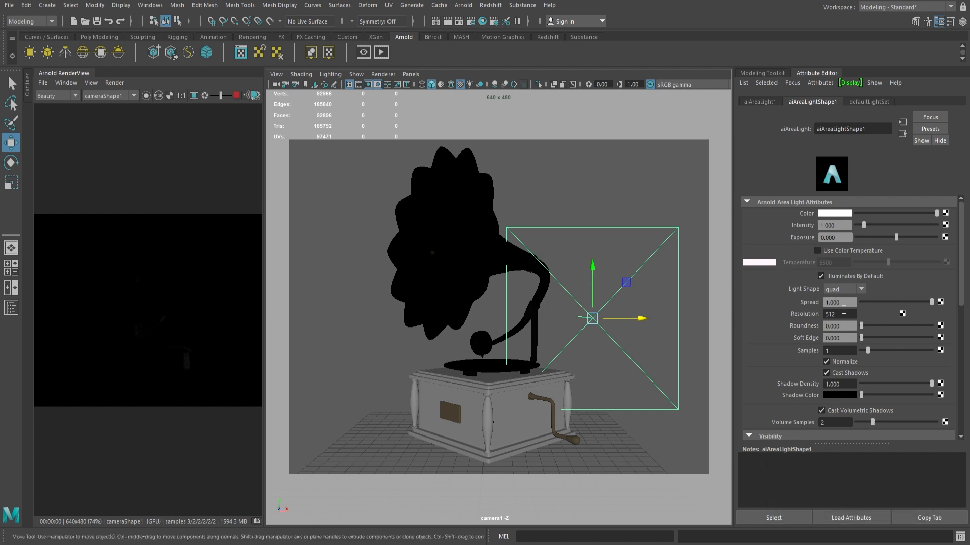
Step: Turn off Normalize on the area light and set its exposure to 1
left_click(837, 364)
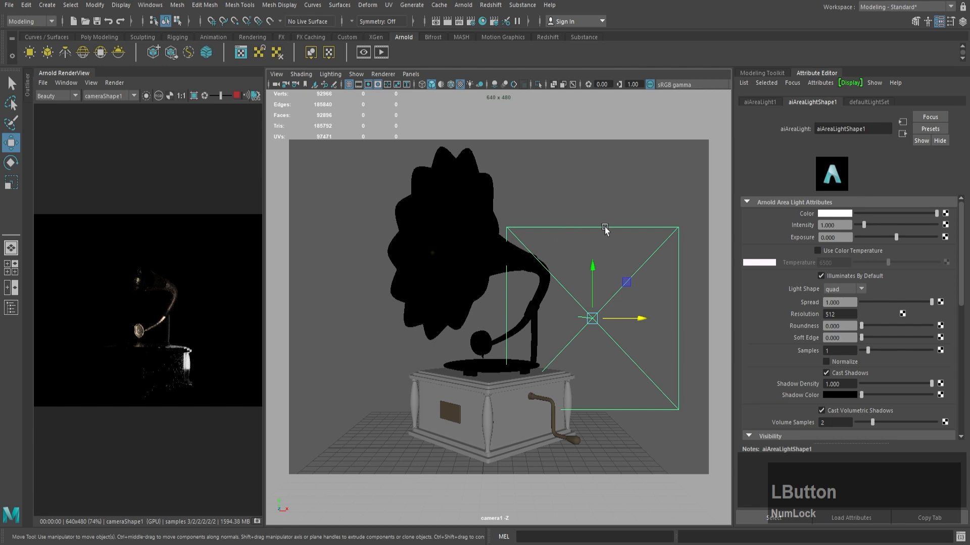
left_click_drag(821, 237, 773, 233)
type("1")
key("Return")
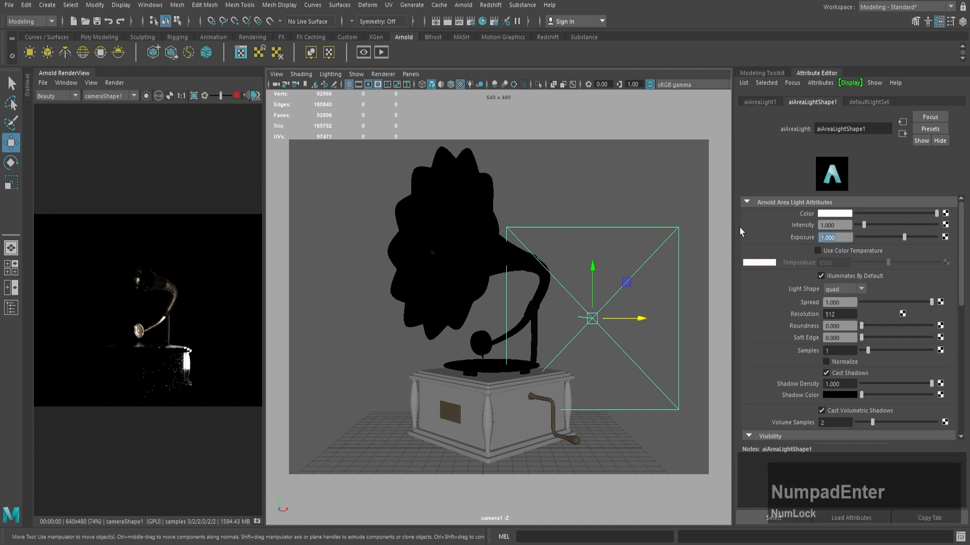
Step: Try the area light with Normalize on and exposure 10, and restore exposure 1 with Normalize off
left_click(828, 362)
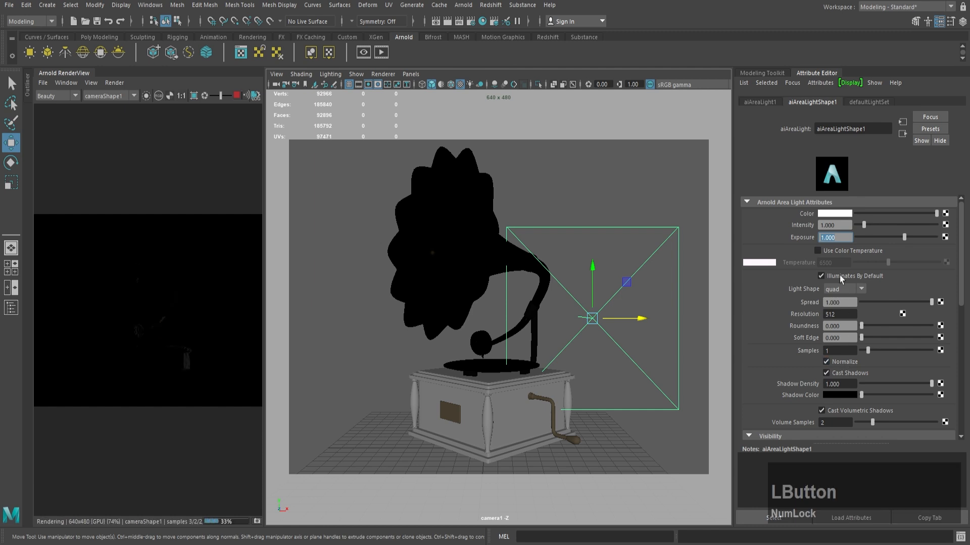
type("10")
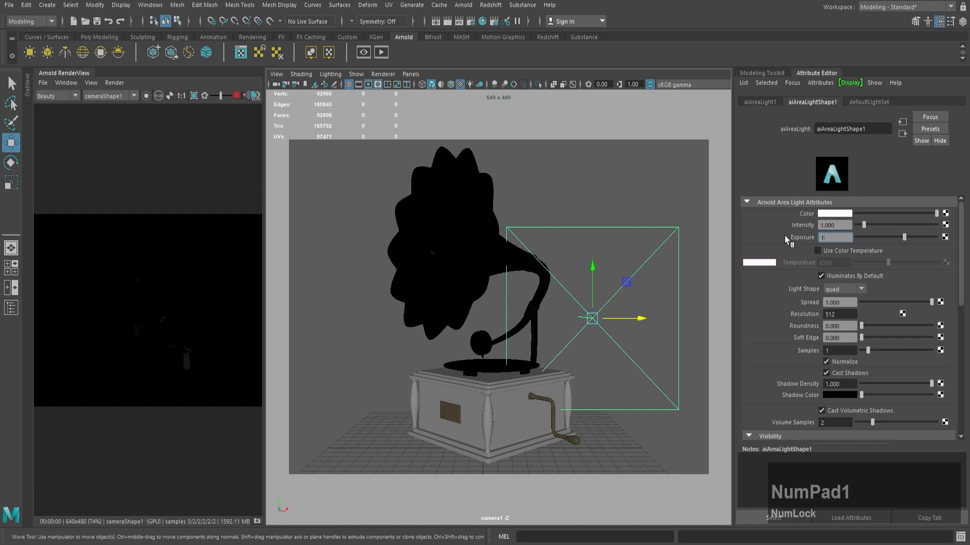
key("Return")
left_click(814, 237)
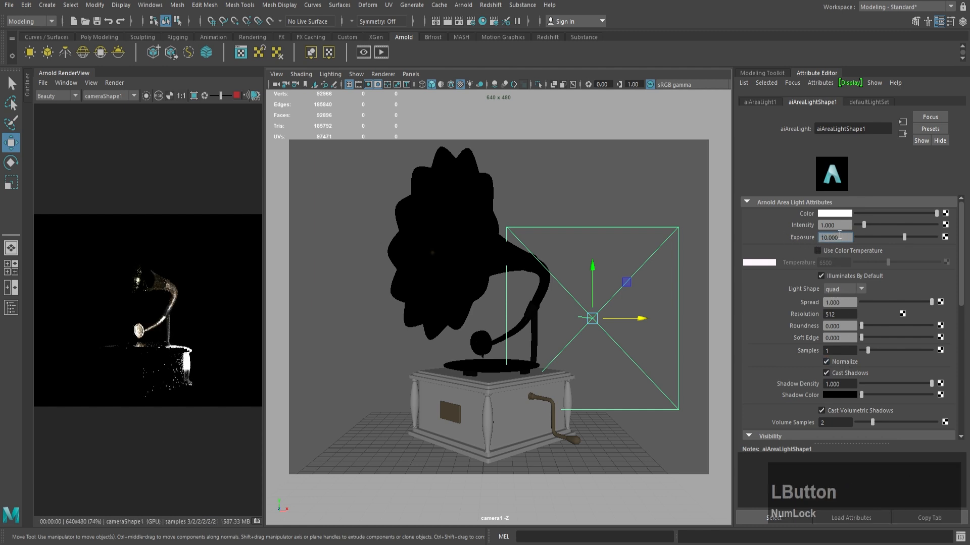
type("1")
key("Return")
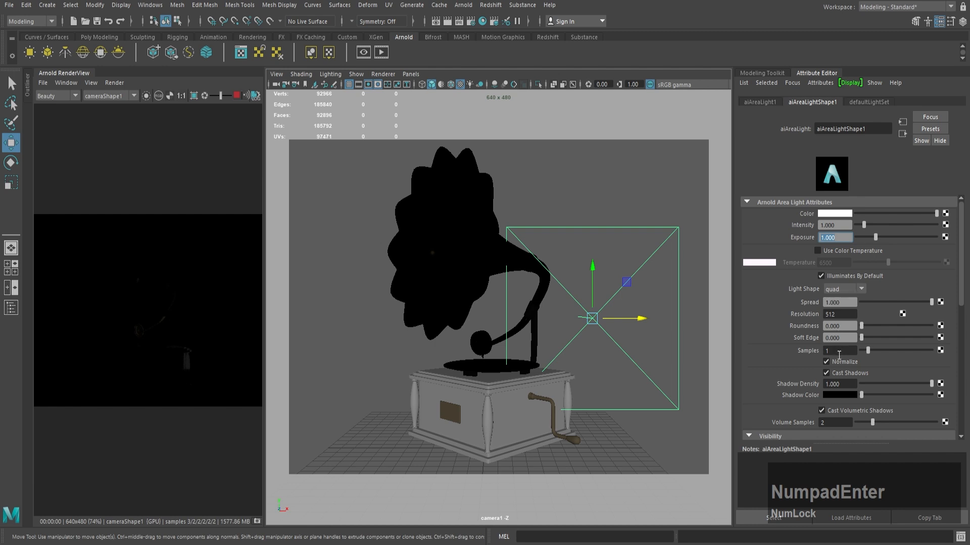
left_click(826, 361)
Step: Scale the area light up uniformly to about 11.38 and display the four-view layout with the Move tool active
key("r")
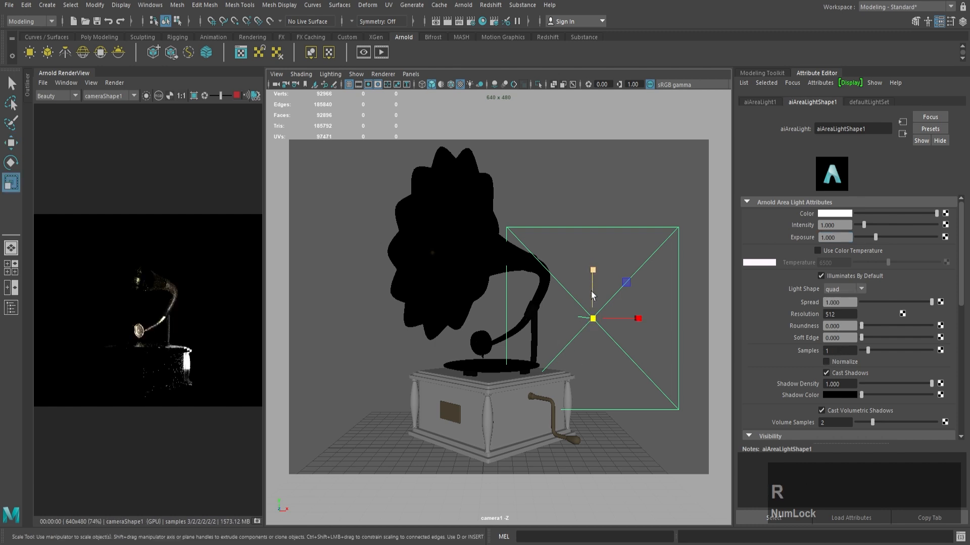
left_click_drag(594, 318, 702, 331)
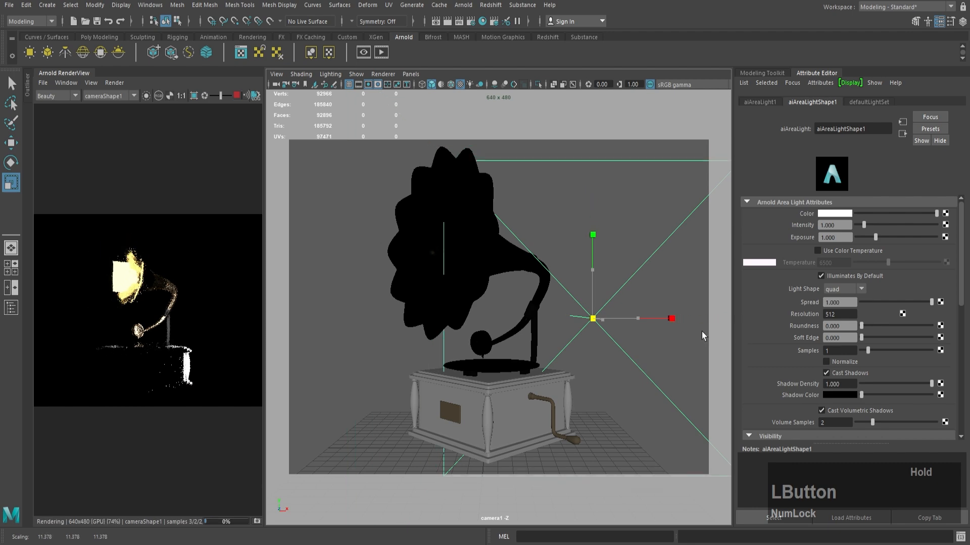
key("w")
key("space")
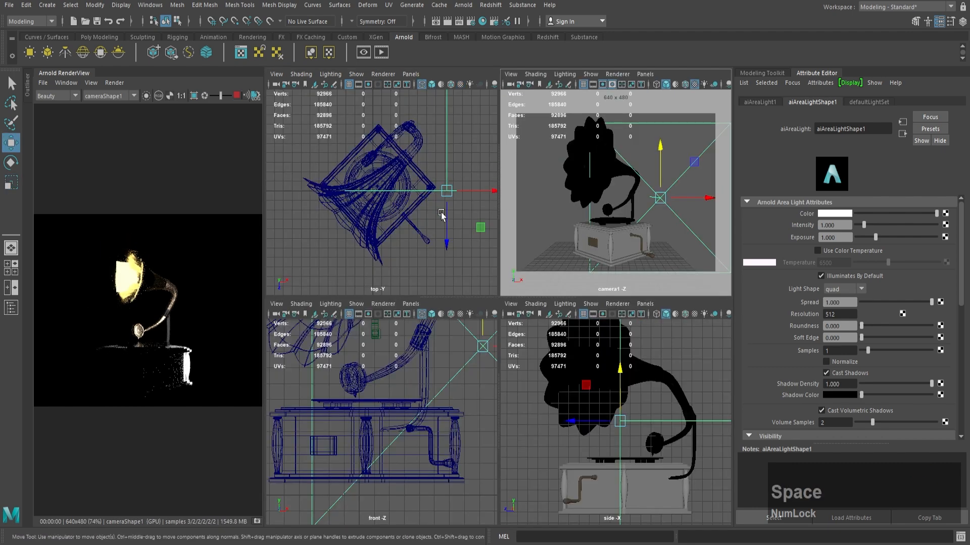
Step: Move the area light forward along Z in front of the gramophone and scale it uniformly to about half its size
left_click_drag(447, 245, 451, 330)
key("space")
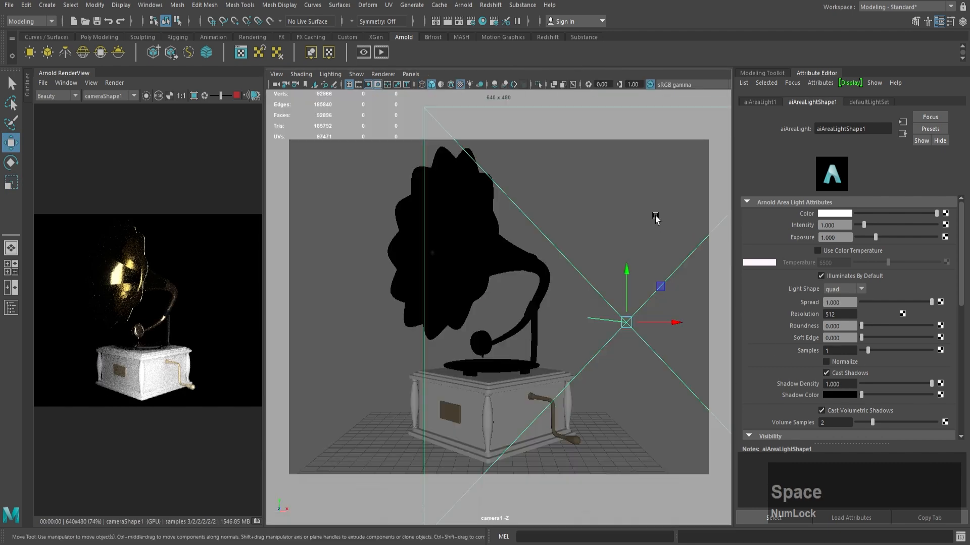
key("r")
left_click_drag(626, 322, 462, 345)
Step: Look through the area light and orbit it to the gramophone's rear side, with the whole model in its view
left_click(407, 76)
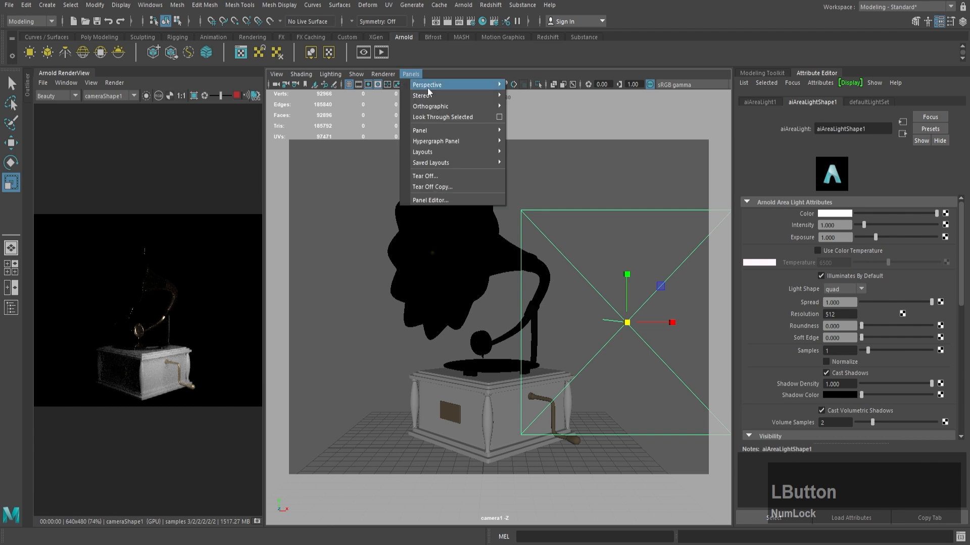
left_click(444, 121)
right_click_drag(520, 242, 404, 227, "alt")
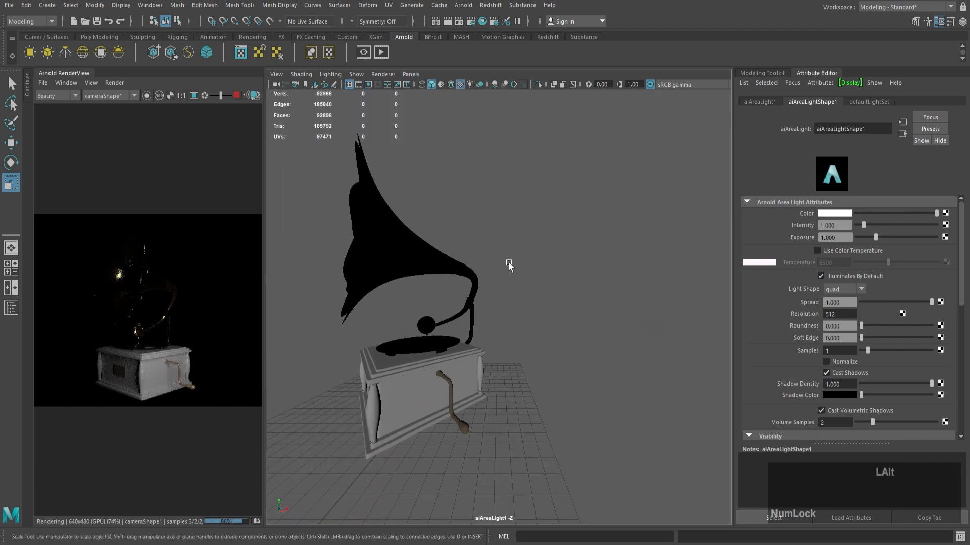
right_click_drag(509, 266, 462, 264, "alt")
left_click_drag(482, 263, 425, 263, "alt")
middle_click_drag(486, 259, 500, 270, "alt")
left_click_drag(518, 284, 557, 319, "alt")
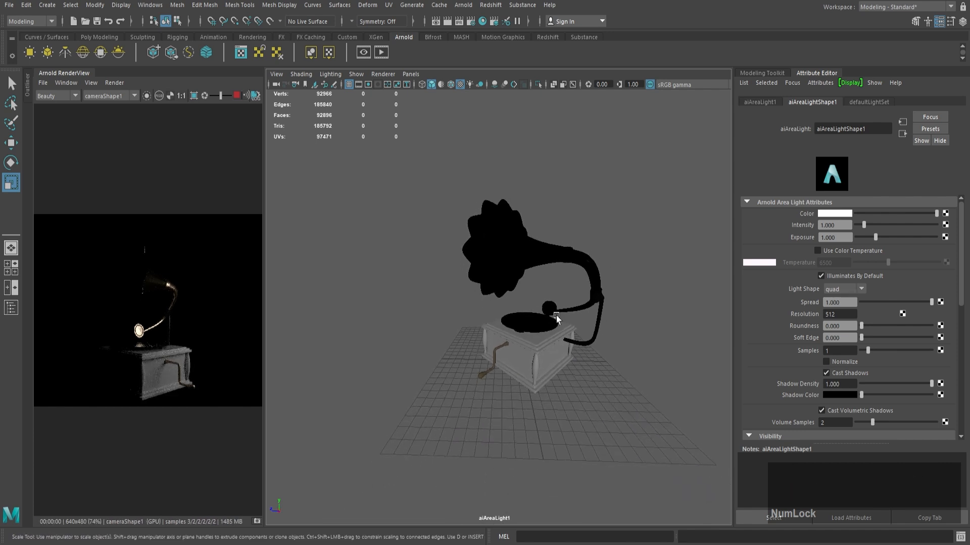
Step: Fine-tune the area light's angle and distance so that it shines on the gramophone's rear side from slightly above
right_click_drag(564, 308, 583, 319, "alt")
left_click_drag(583, 319, 559, 317, "alt")
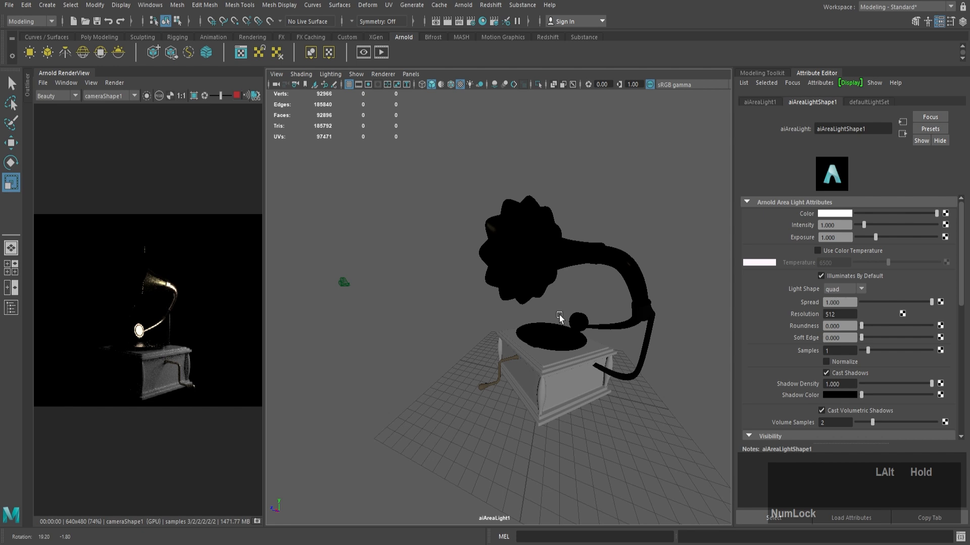
right_click_drag(560, 318, 569, 320, "alt")
left_click_drag(569, 320, 571, 318, "alt")
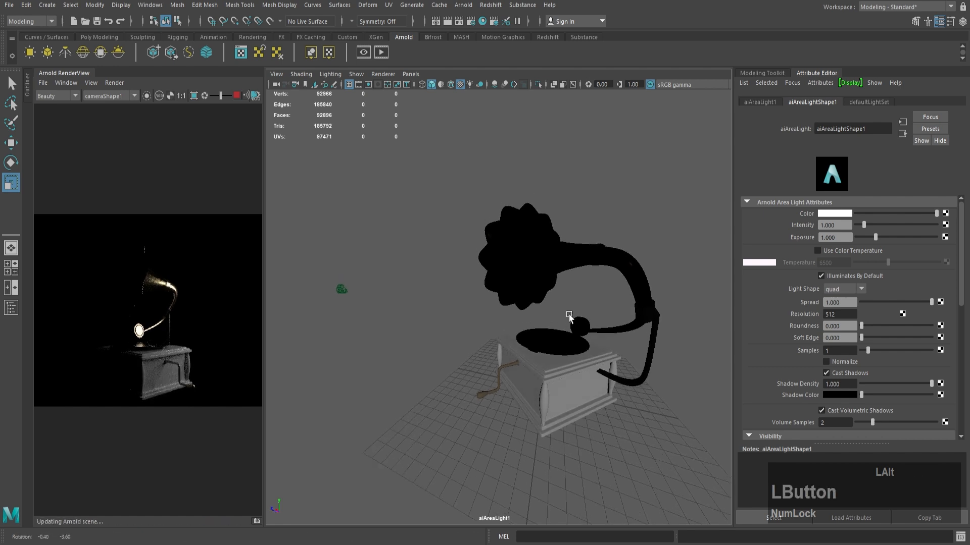
right_click_drag(570, 317, 536, 300, "alt")
mouse_move(536, 300)
left_mouse_down("alt")
mouse_move(539, 290)
mouse_move(535, 306)
left_mouse_up("alt")
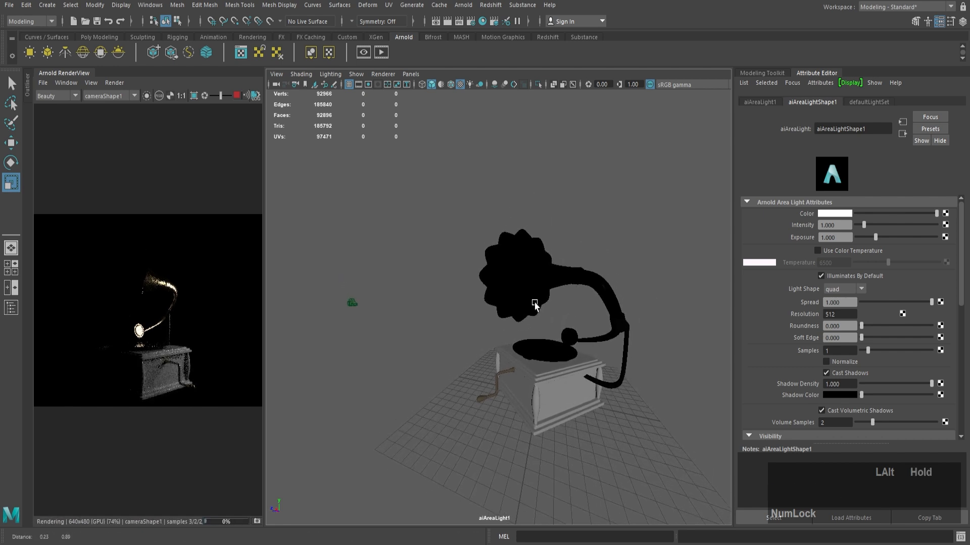
right_click_drag(535, 305, 541, 309, "alt")
Step: Return to the persp view, stretch the area light taller and slightly wider, and move it further from the gramophone
left_click(410, 74)
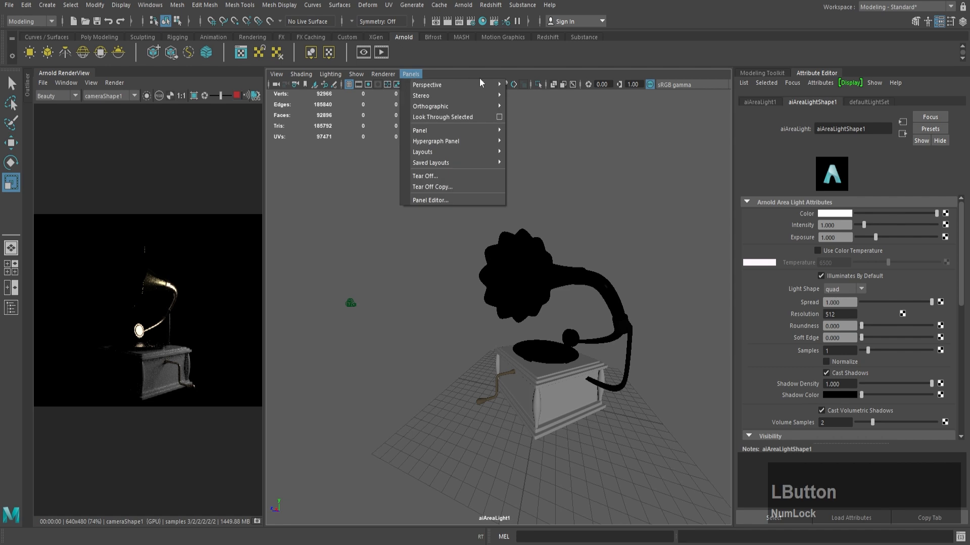
mouse_move(489, 85)
left_click(525, 106)
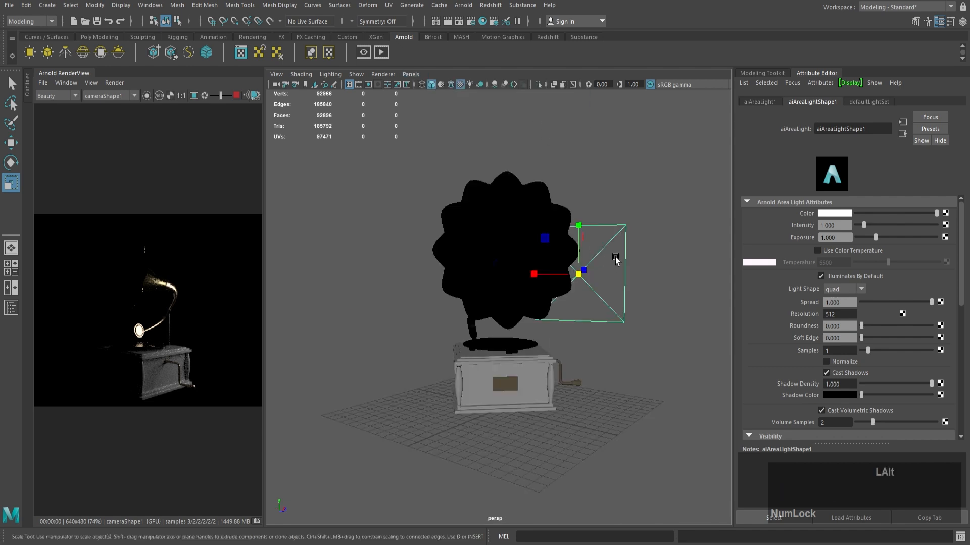
left_click_drag(580, 223, 576, 171)
left_click_drag(539, 273, 529, 273)
key("w")
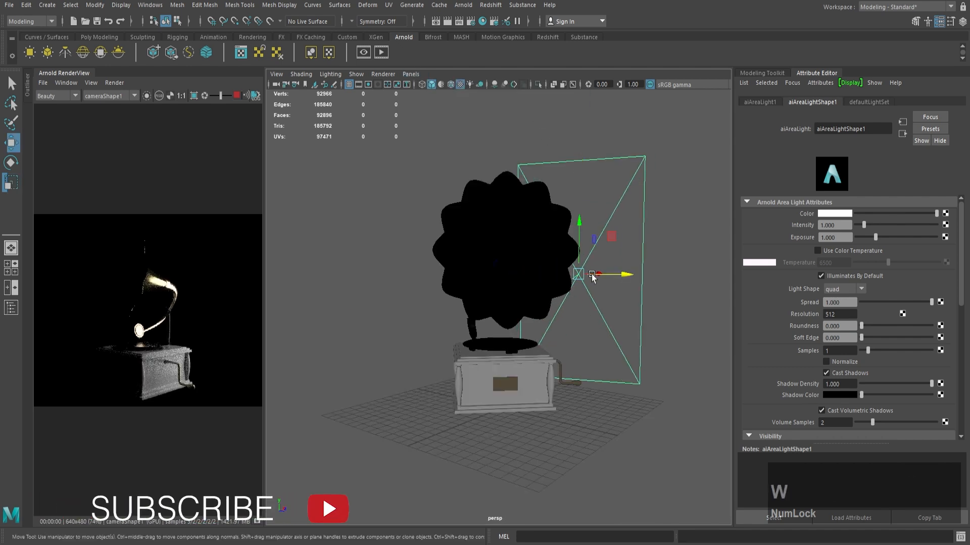
left_click_drag(595, 275, 610, 271)
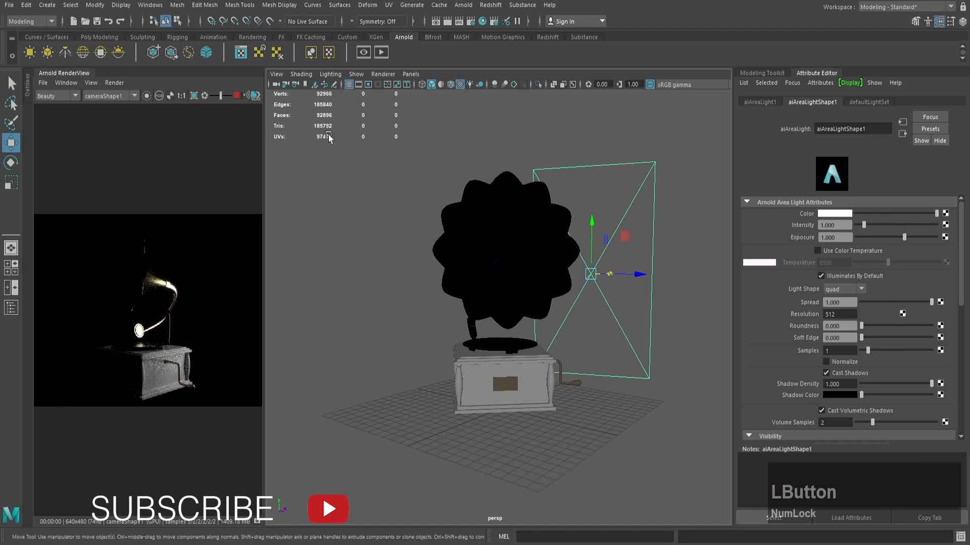
Step: Duplicate the area light and rename the original main_light and the copy fill_light in the Outliner
left_click(11, 308)
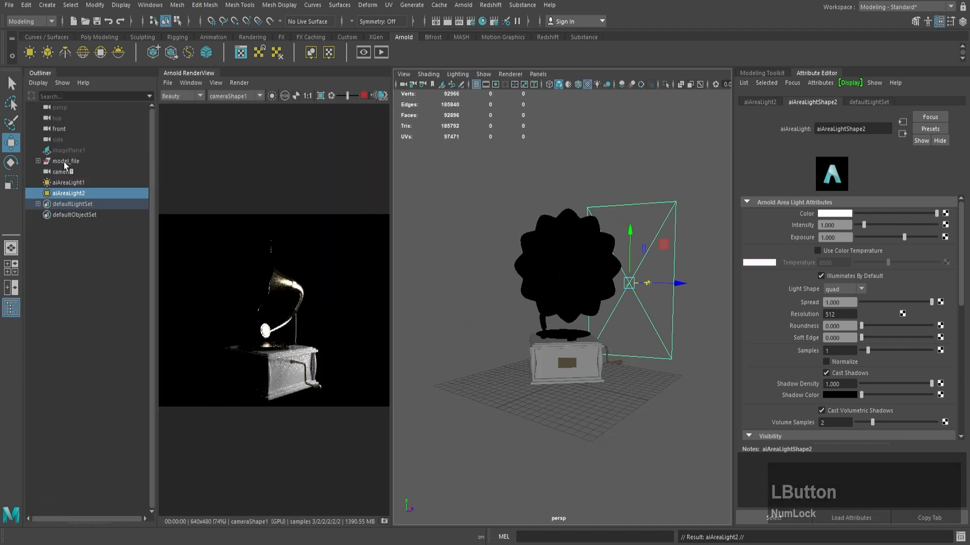
double_click(71, 182)
type("main_light")
key("Return")
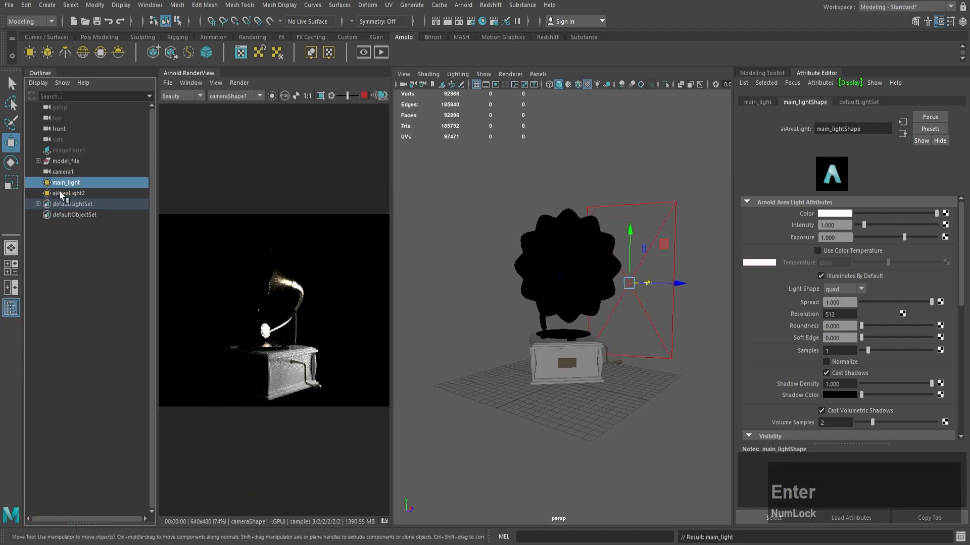
double_click(77, 194)
type("fill_light")
key("Return")
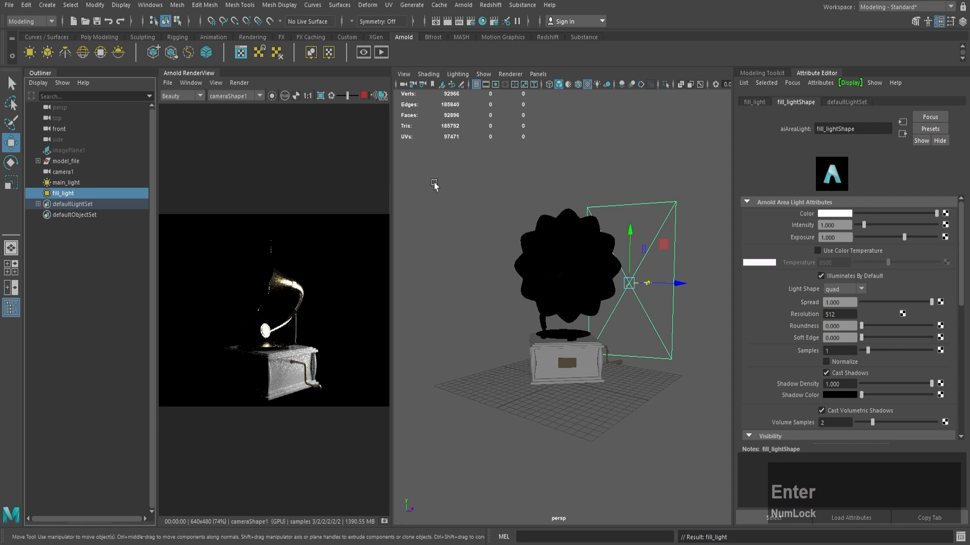
Step: Isolate fill_light as the only selected light and look through it in the viewport
left_click(678, 211, "shift")
left_click(538, 74)
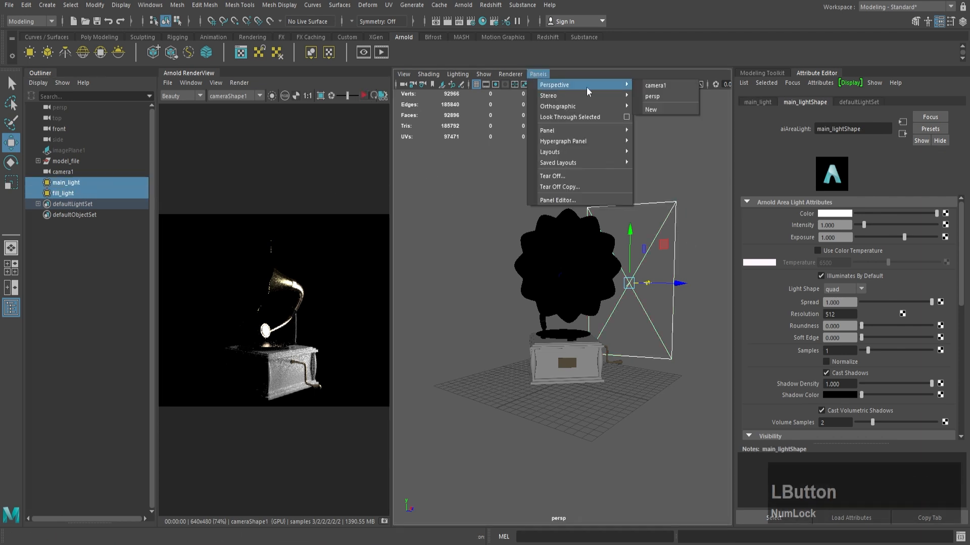
left_click(593, 117)
left_click(63, 193)
left_click(538, 74)
mouse_move(561, 84)
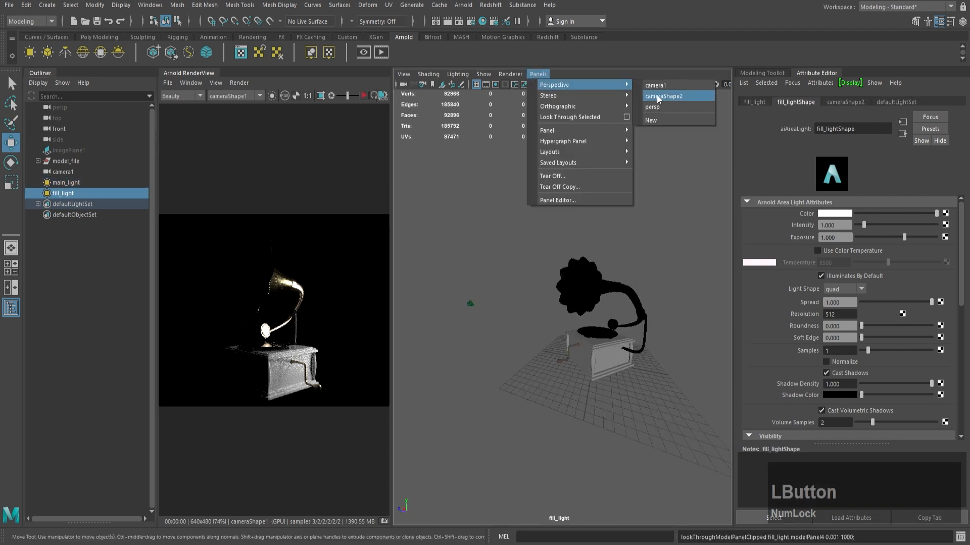
left_click(658, 106)
left_click(89, 195)
left_click(539, 75)
left_click(566, 116)
Step: Orbit and pull back fill_light so that it faces the front of the gramophone, opposite main_light
left_click_drag(525, 253, 620, 257, "alt")
middle_click_drag(620, 258, 491, 257, "alt")
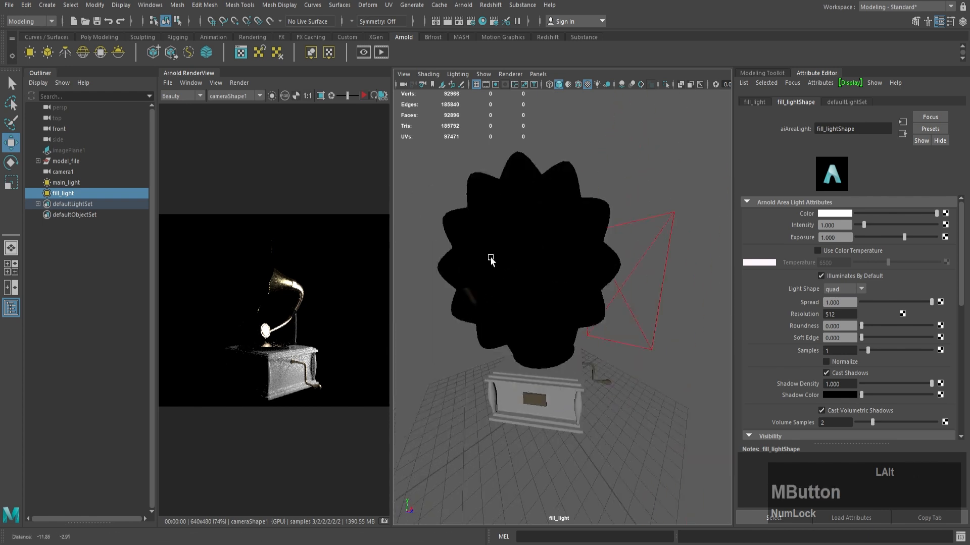
right_click_drag(491, 257, 495, 232, "alt")
middle_click_drag(520, 269, 500, 277, "alt")
scroll(520, 284, "up", 3)
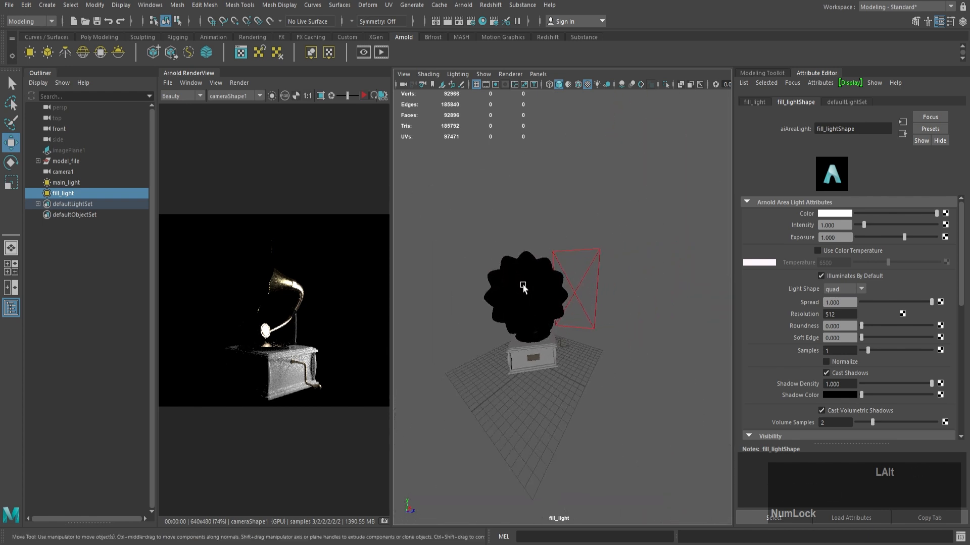
left_click_drag(522, 286, 554, 290, "alt")
left_click_drag(563, 267, 536, 259, "alt")
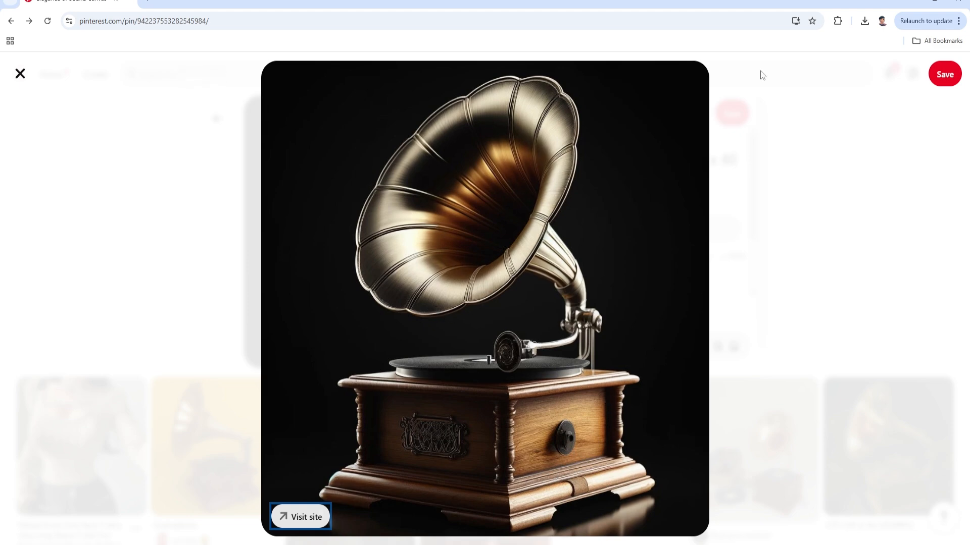
Step: Switch from the gramophone reference image back to Maya and refresh the Arnold render
left_click(911, 4)
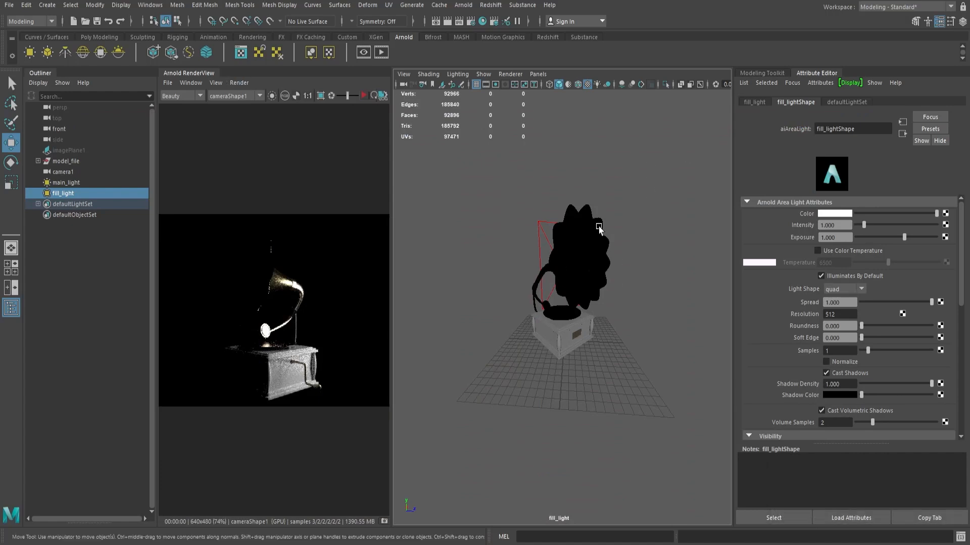
left_click(538, 73)
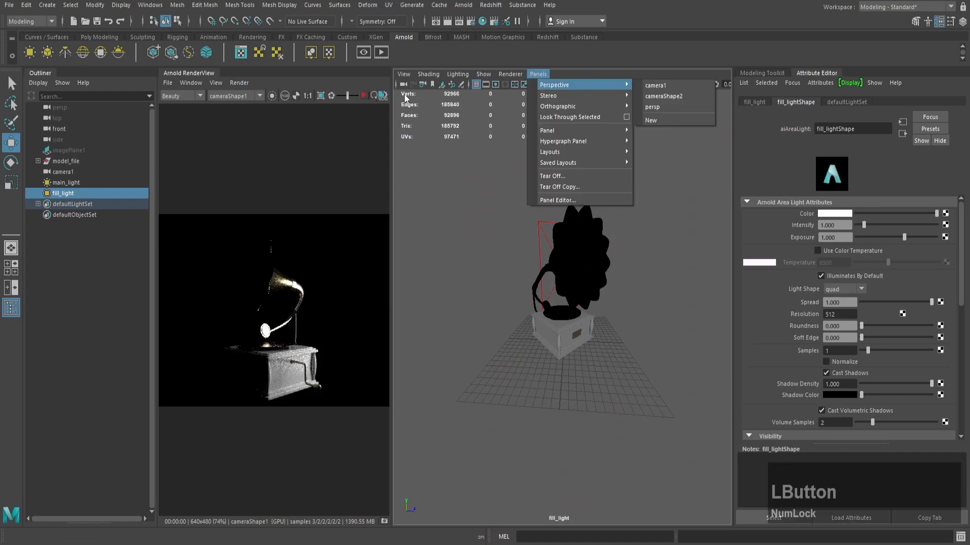
left_click(361, 94)
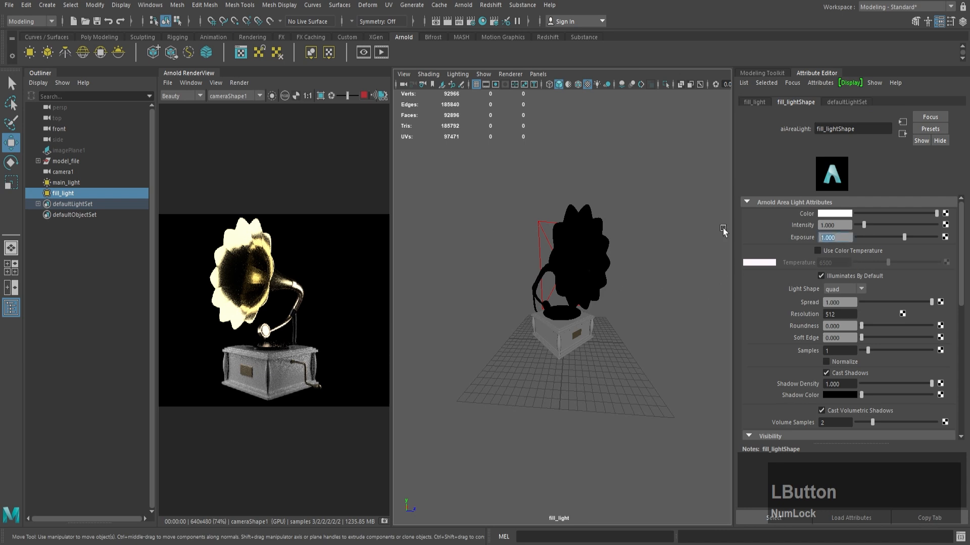
Step: Try an exposure of 0.5 on fill_light, adjust its aim slightly, and set its exposure to 0
type(".5")
key("Return")
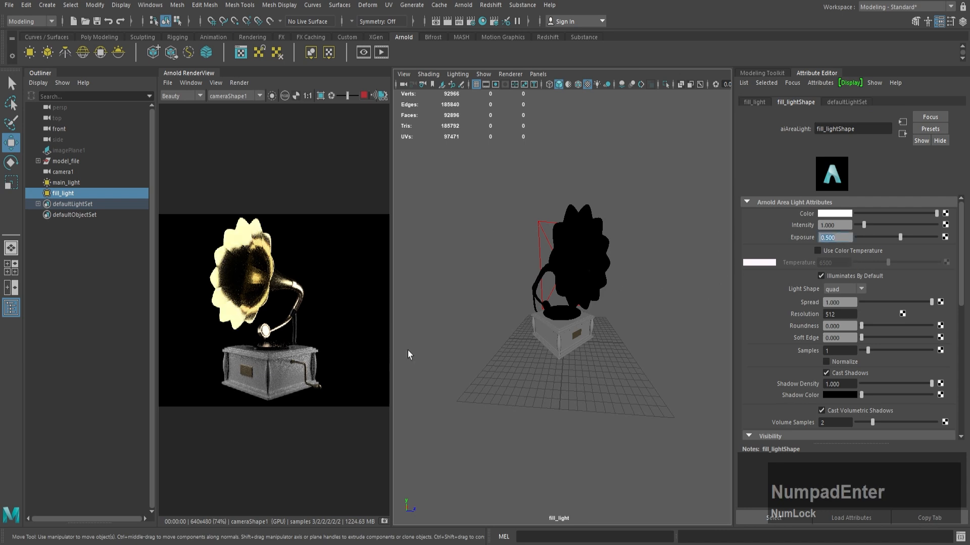
left_click_drag(535, 275, 510, 275, "alt")
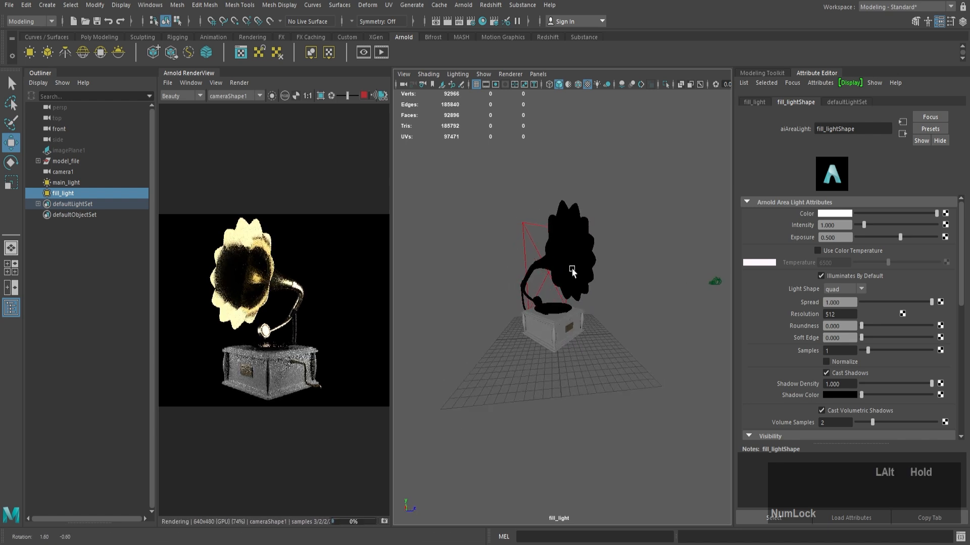
left_click(536, 74)
left_click(577, 53)
left_click_drag(840, 237, 786, 236)
type("0")
key("Return")
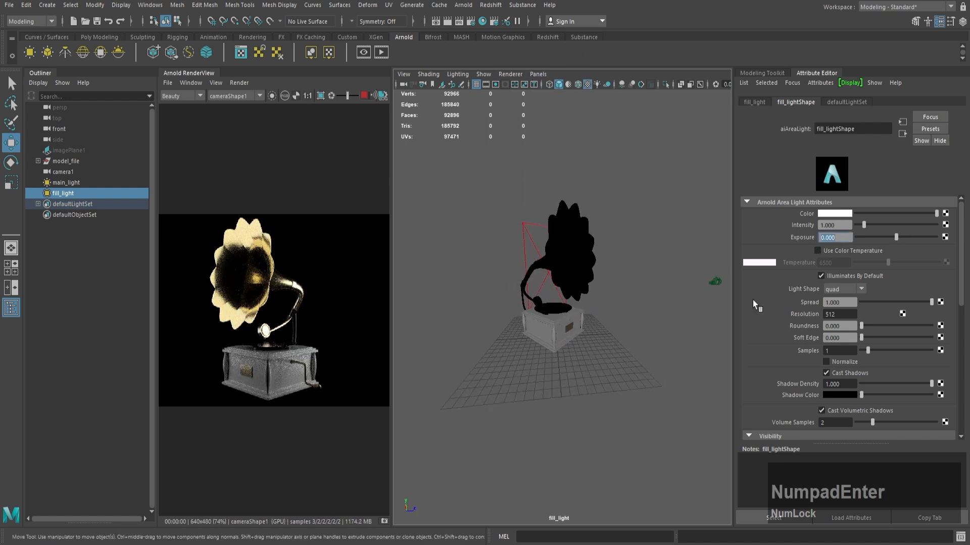
Step: Duplicate fill_light and rename the copy back_light
key("ctrl+d")
double_click(66, 204)
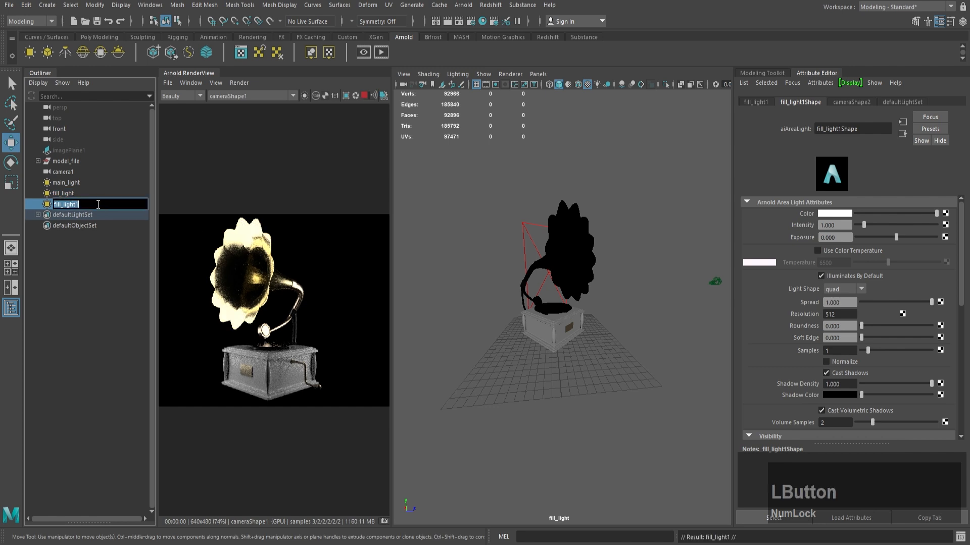
type("back_light")
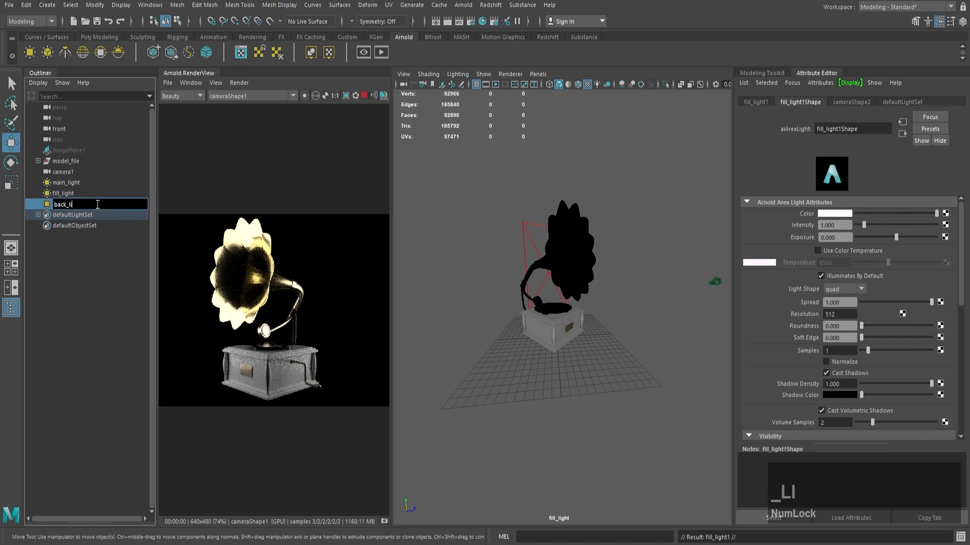
key("Return")
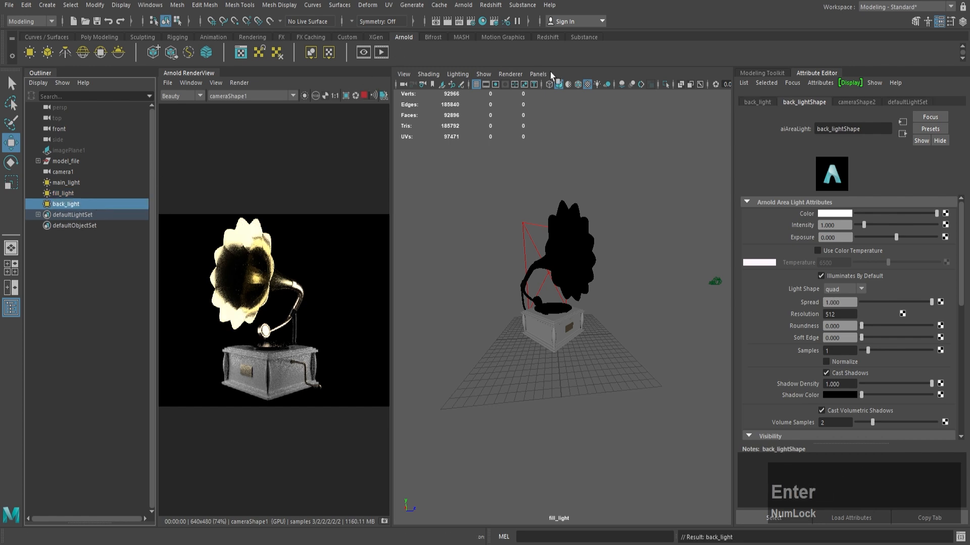
Step: Look through back_light and orbit it to a raised position behind the gramophone, closer to the model
left_click(86, 206)
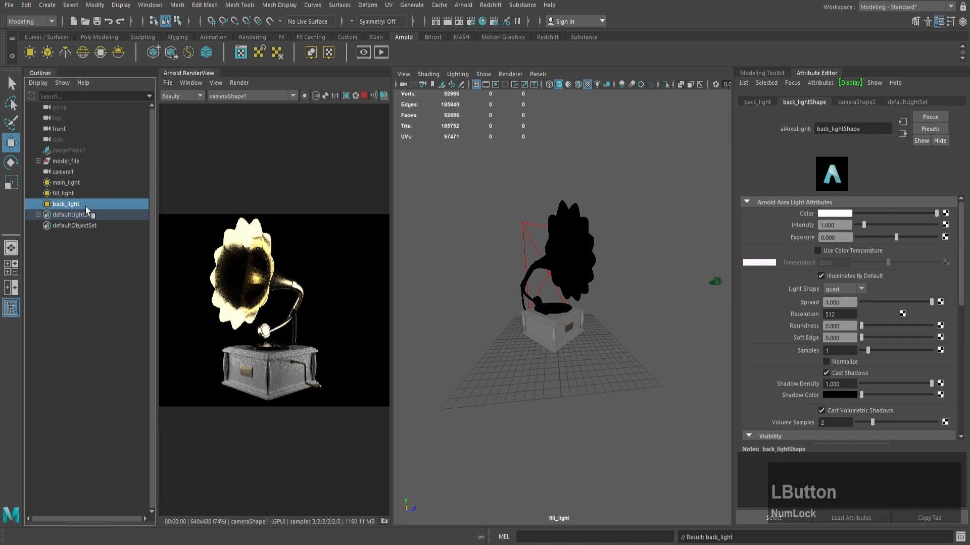
left_click(537, 74)
left_click(548, 107)
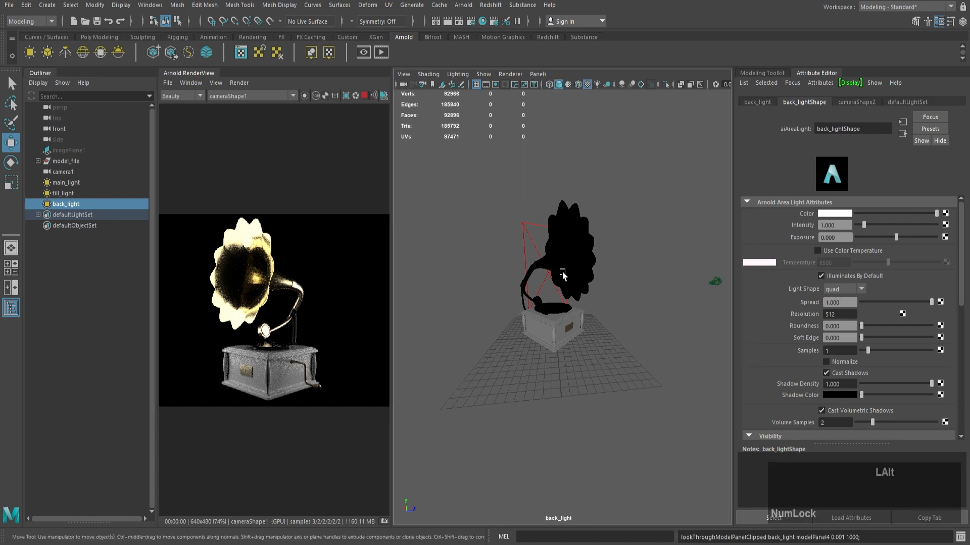
left_click_drag(562, 272, 580, 280, "alt")
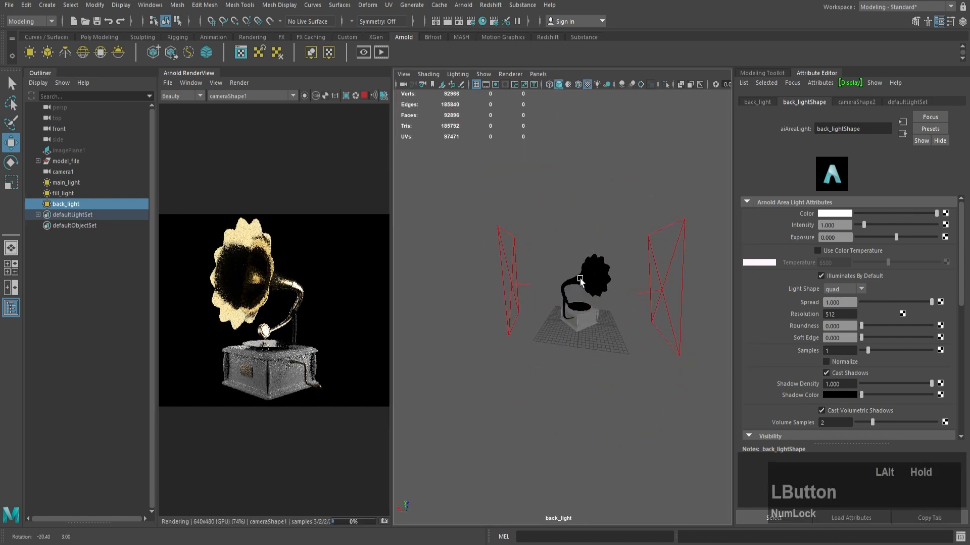
right_click_drag(581, 280, 610, 325, "alt")
left_click_drag(610, 326, 553, 313, "alt")
right_click_drag(553, 313, 613, 338, "alt")
Step: Hide fill_light and main_light, and lower back_light's angle behind the gramophone
left_click(102, 193)
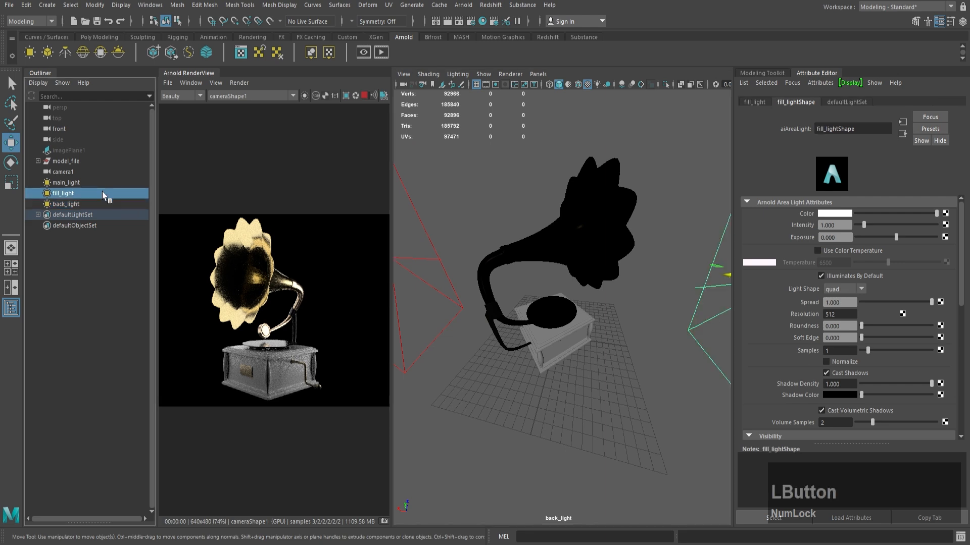
key("h")
left_click(96, 183)
key("h")
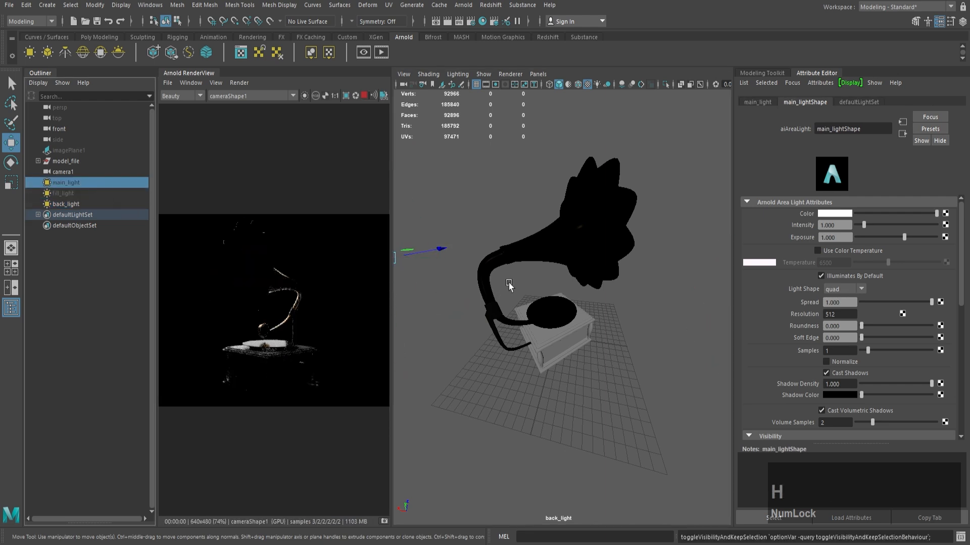
right_click_drag(543, 276, 550, 262, "alt")
left_click_drag(550, 262, 554, 238, "alt")
Step: Set the exposure of main_light to 2
left_click(836, 239)
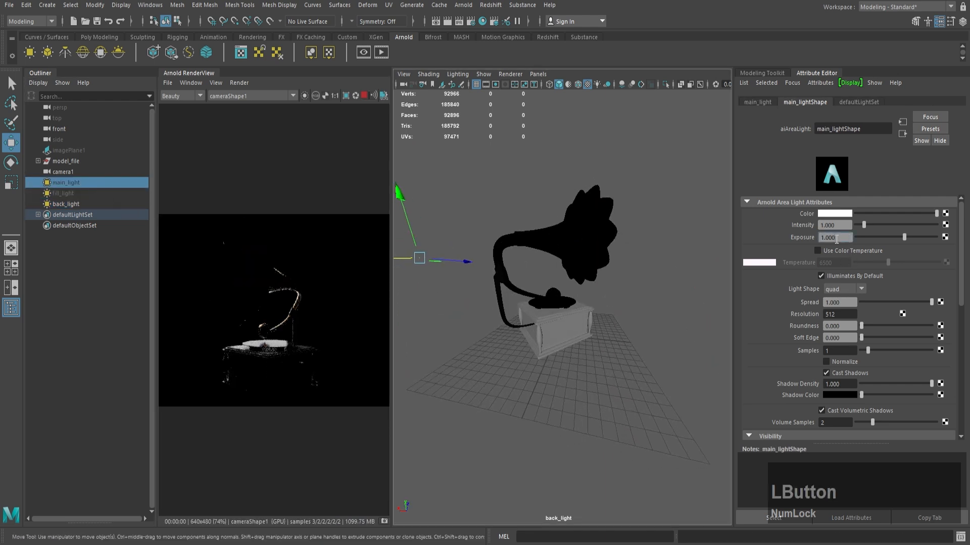
left_click_drag(836, 239, 771, 238)
type("2")
key("KP_Enter")
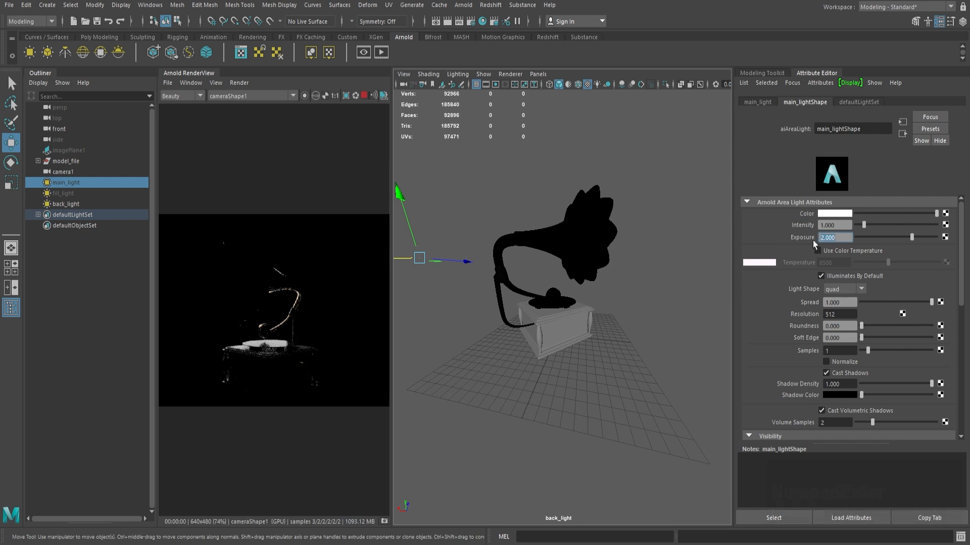
Step: Set main_light's exposure to 1 and back_light's exposure to 2
left_click_drag(837, 238, 733, 239)
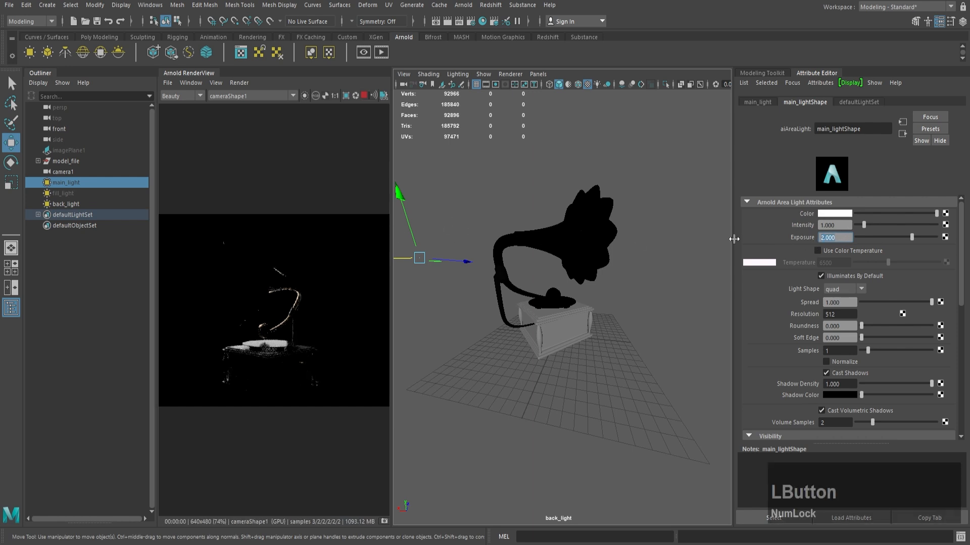
key("KP_Enter")
left_click(98, 204)
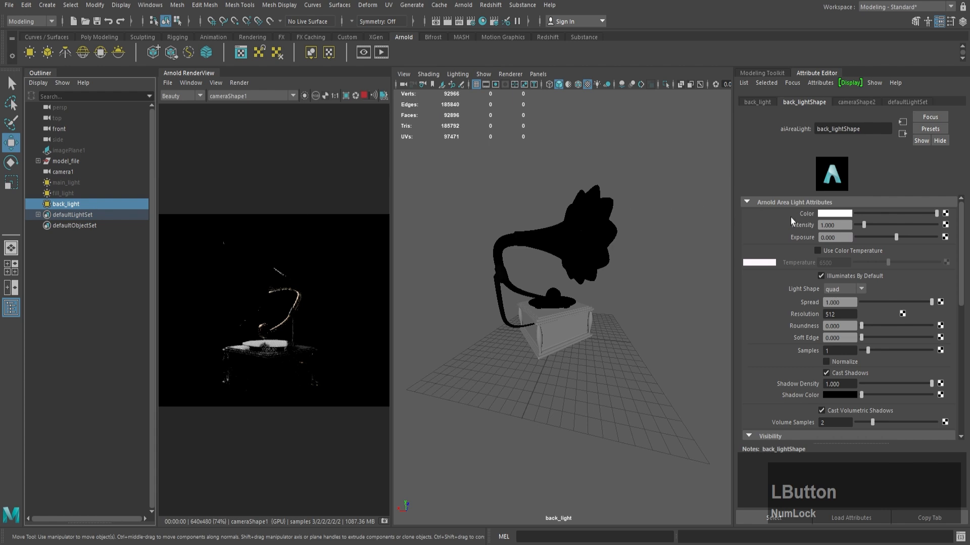
type("2")
key("KP_Enter")
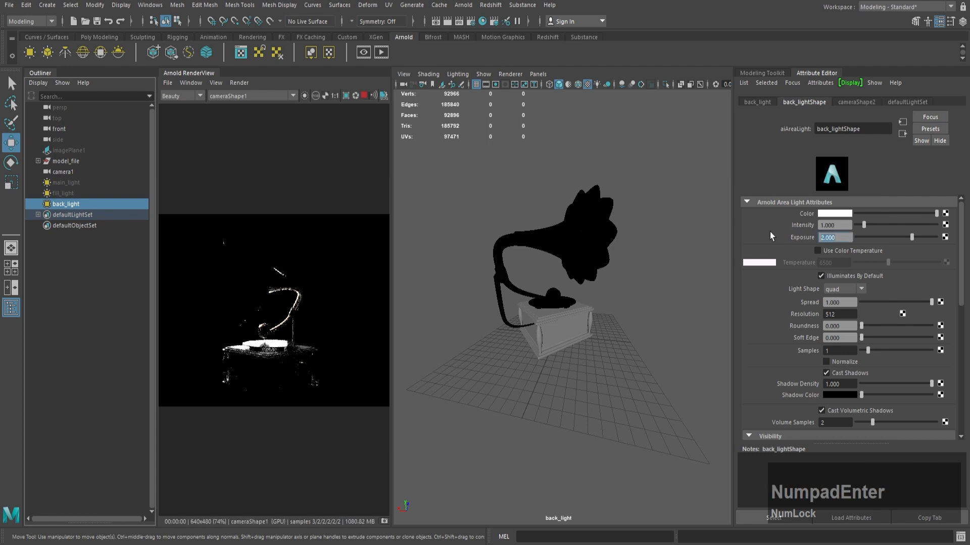
Step: Orbit back_light to a new angle behind the gramophone, raise its exposure to 3, and inspect the rim lighting in the render
mouse_move(575, 301)
left_mouse_down("alt")
mouse_move(541, 301)
mouse_move(565, 312)
mouse_move(586, 304)
left_mouse_up("alt")
left_click_drag(845, 237, 798, 240)
type("3")
key("Return")
scroll(227, 343, "up", 3)
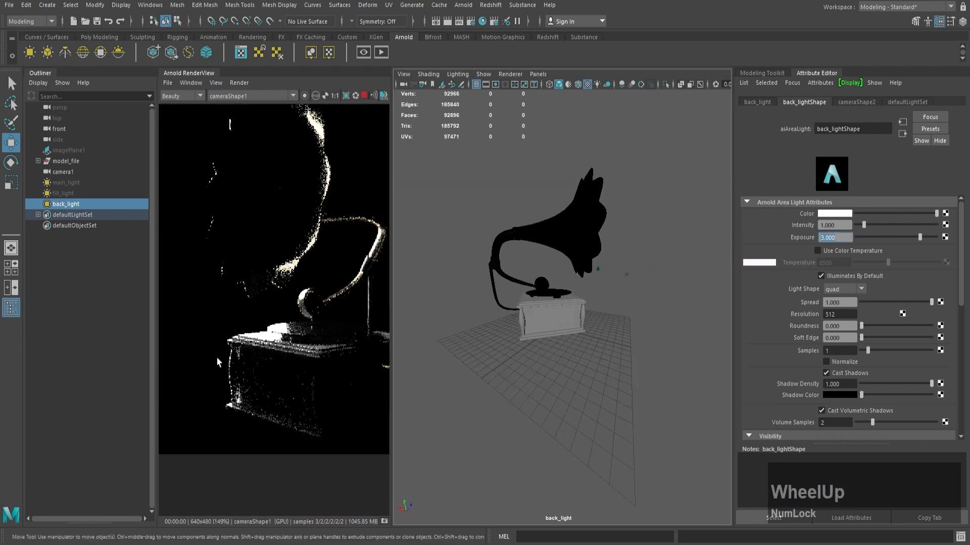
scroll(237, 329, "down", 4)
scroll(238, 303, "up", 1)
Step: Unhide main_light and fill_light so all three area lights illuminate the gramophone
left_click(81, 184)
key("h")
left_click(78, 195)
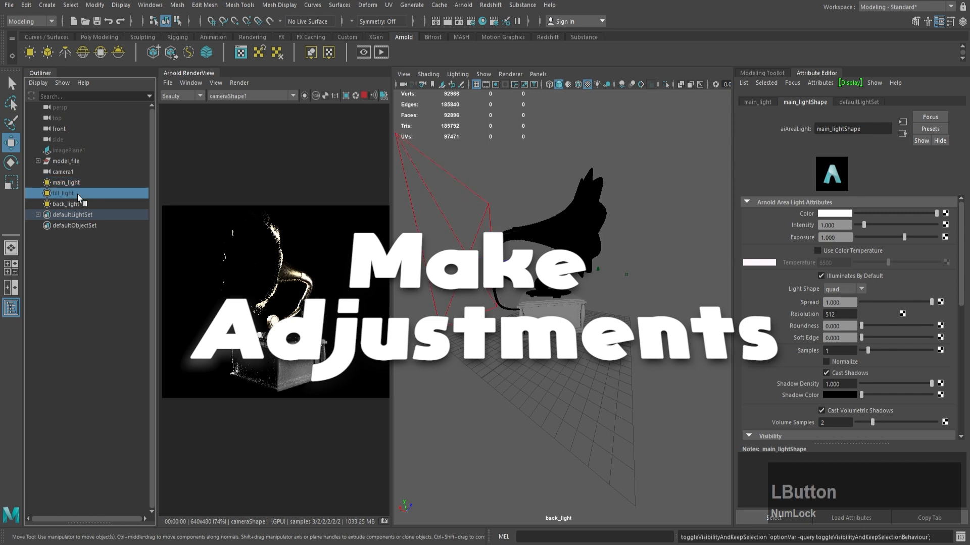
key("h")
Step: Set the exposure of main_light to 3
left_click(84, 184)
key("Return")
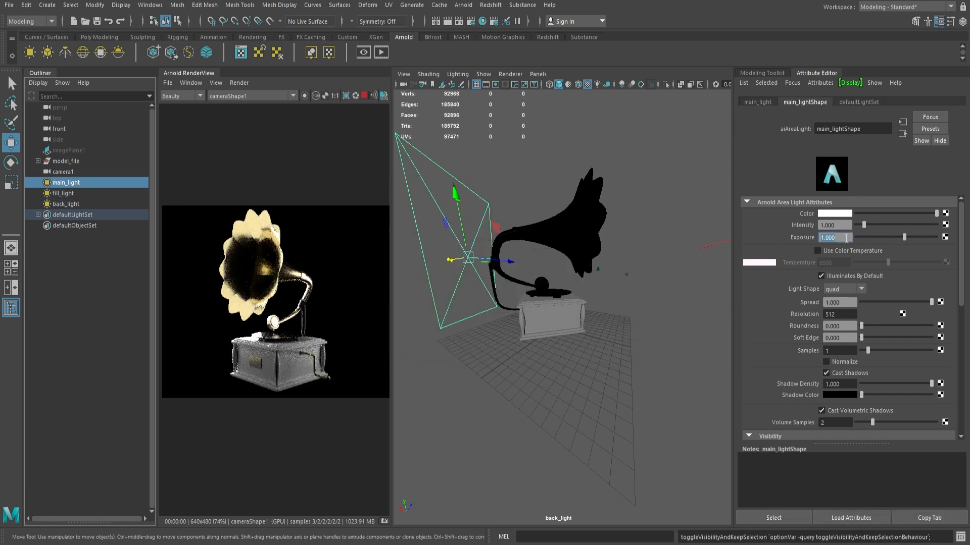
type("4")
key("Return")
type("3")
key("Return")
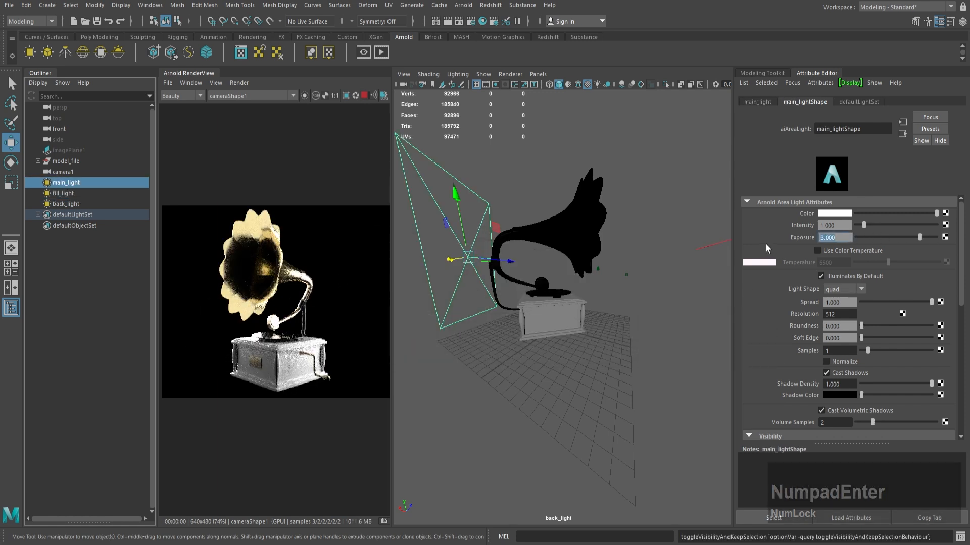
Step: Switch the viewport from back_light to the persp camera and frame the gramophone with its three lights
left_click(538, 75)
mouse_move(577, 86)
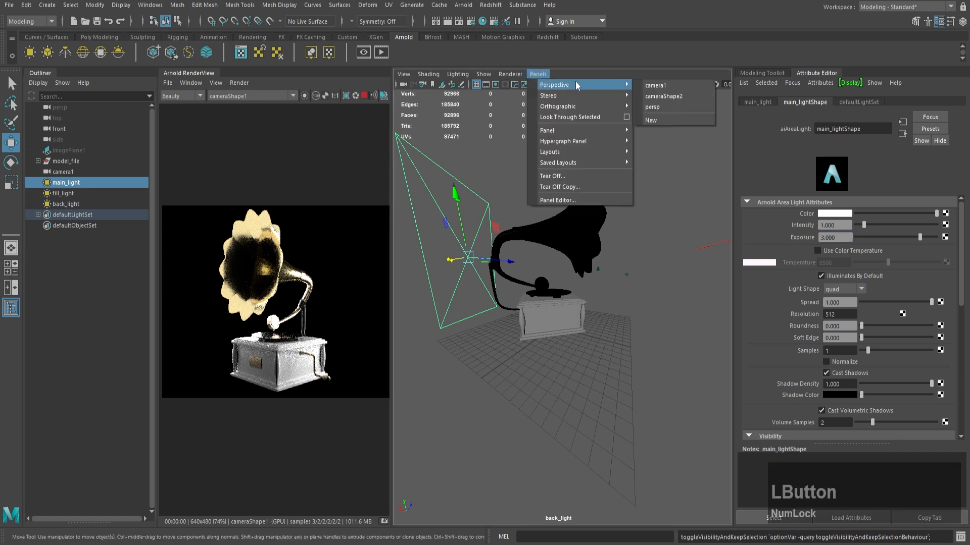
left_click(655, 108)
right_click_drag(649, 218, 581, 242, "alt")
left_click_drag(580, 245, 657, 254, "alt")
Step: Enable color temperature on main_light and set it to 5500
left_click(817, 251)
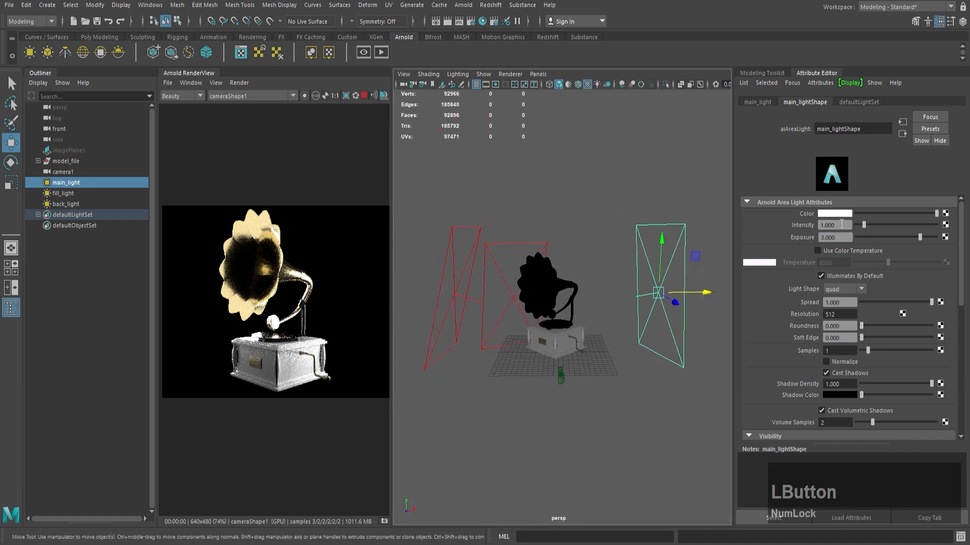
double_click(834, 263)
type("5500")
key("Return")
Step: Enable color temperature on back_light and set it to 3500
left_click(486, 245)
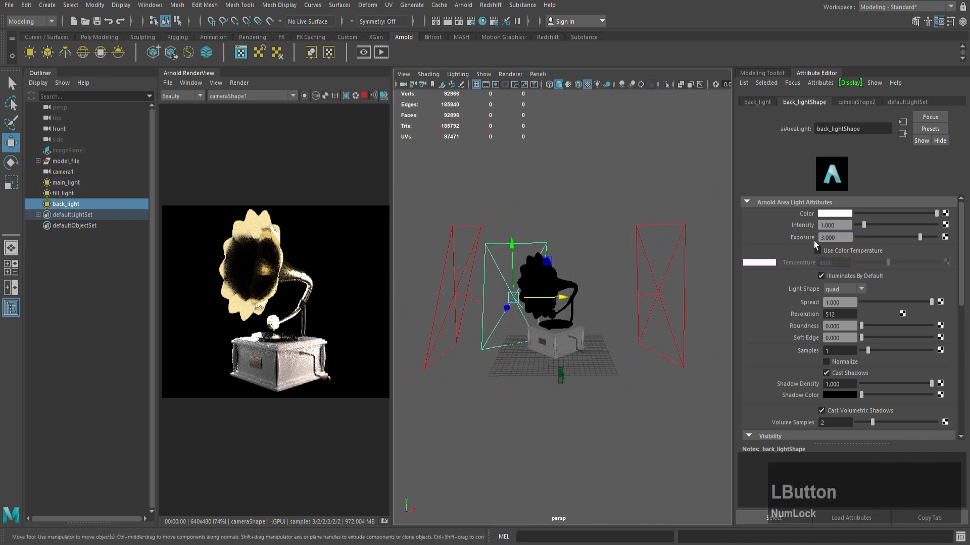
left_click(817, 251)
double_click(834, 262)
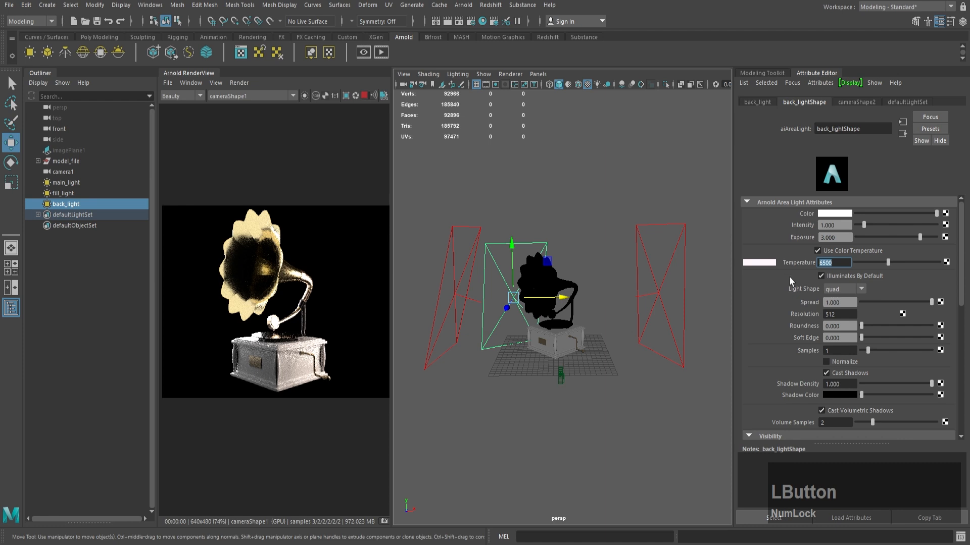
type("3500")
key("Return")
Step: Enable color temperature on fill_light and set it to 5500
left_click(449, 241)
left_click(817, 250)
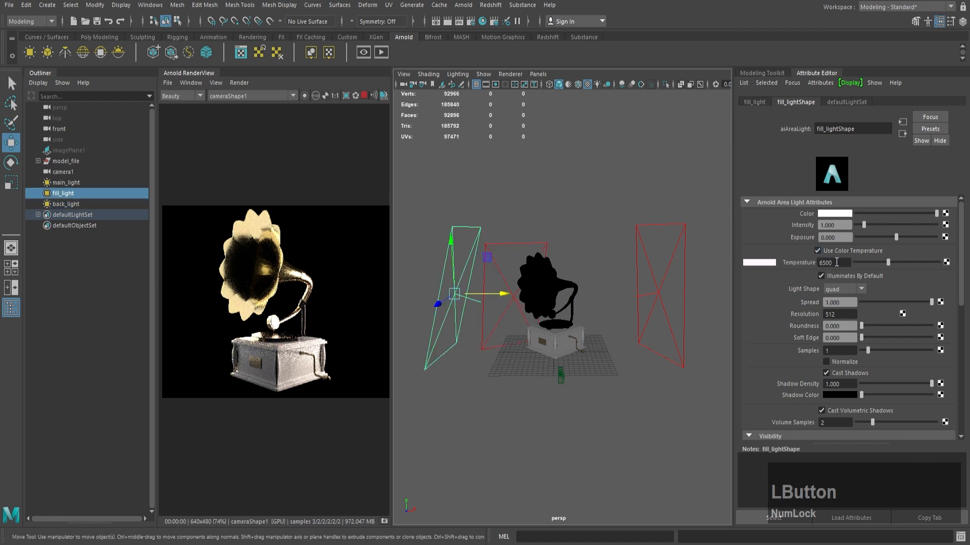
type("5500")
key("Return")
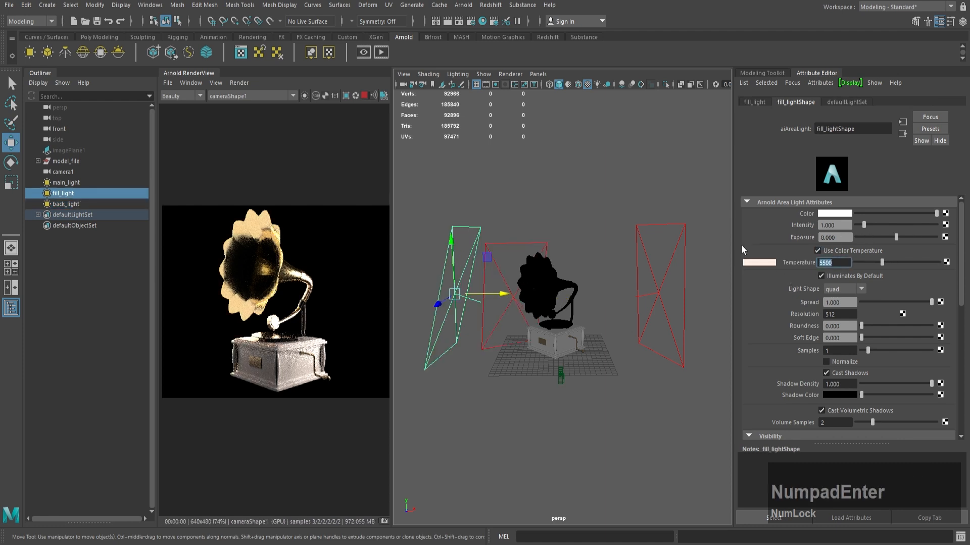
Step: Hide back_light and show it again to compare its effect on the render
left_click(650, 241)
left_click(66, 204)
key("h")
key("h")
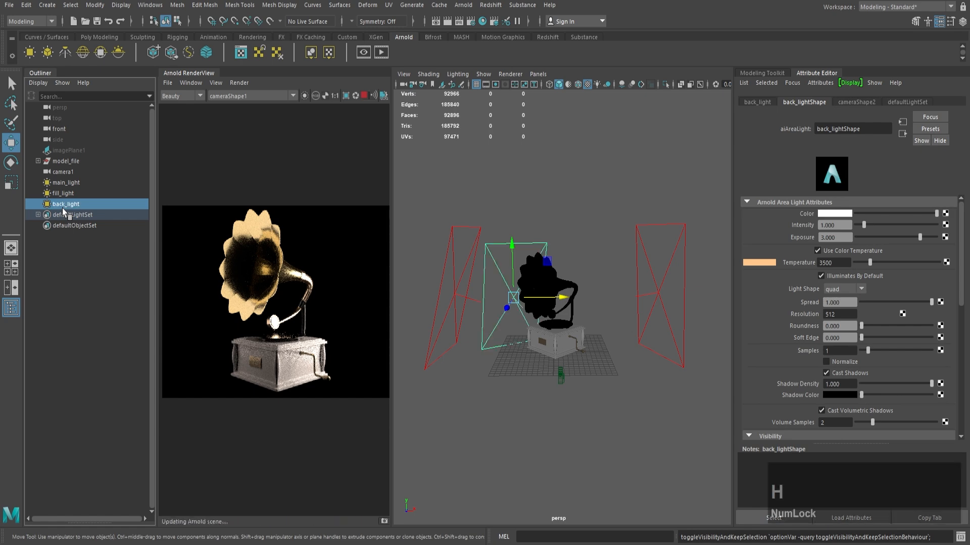
scroll(596, 282, "up", 4)
Step: Select the gramophone's horn cone and bring up the Geometry attributes of its gold_cone material
left_click(602, 274)
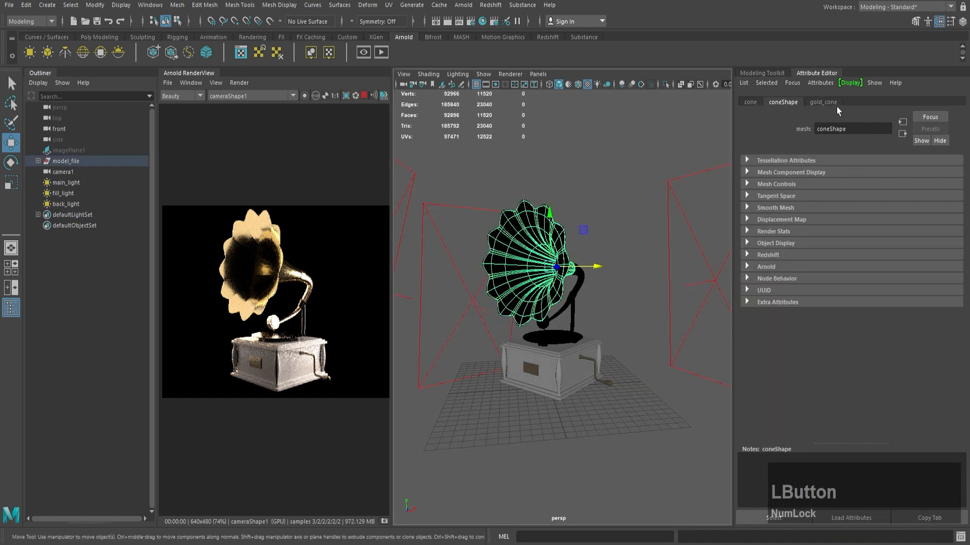
left_click(829, 102)
scroll(865, 293, "down", 3)
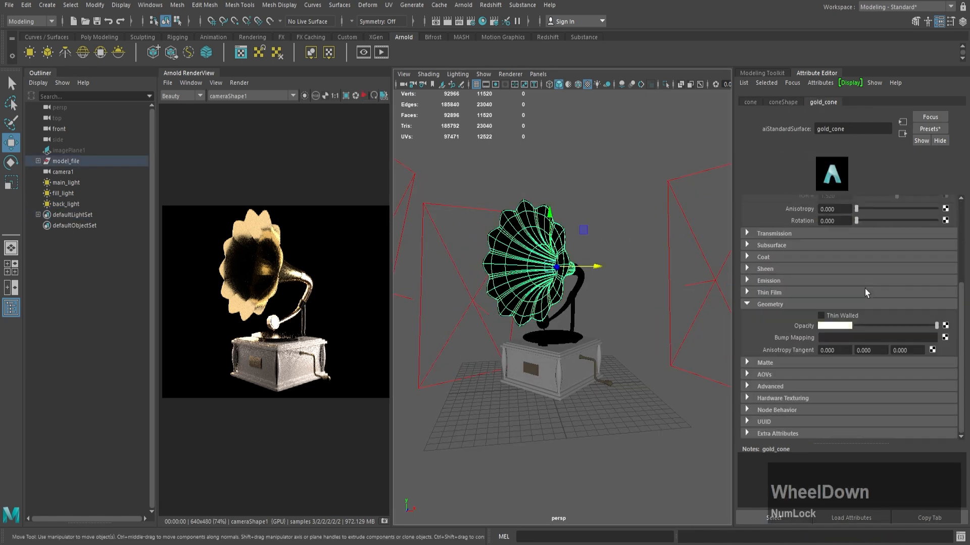
scroll(840, 289, "up", 3)
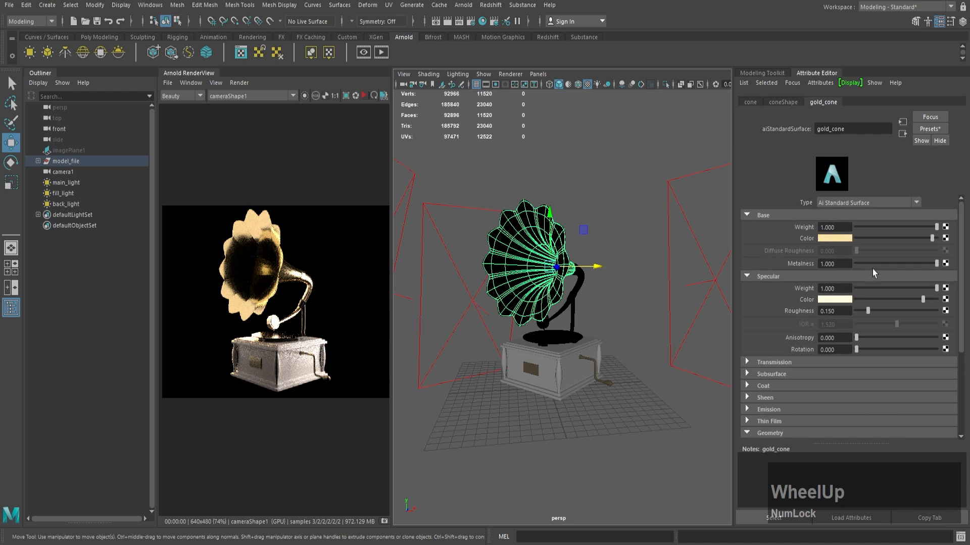
scroll(777, 407, "down", 3)
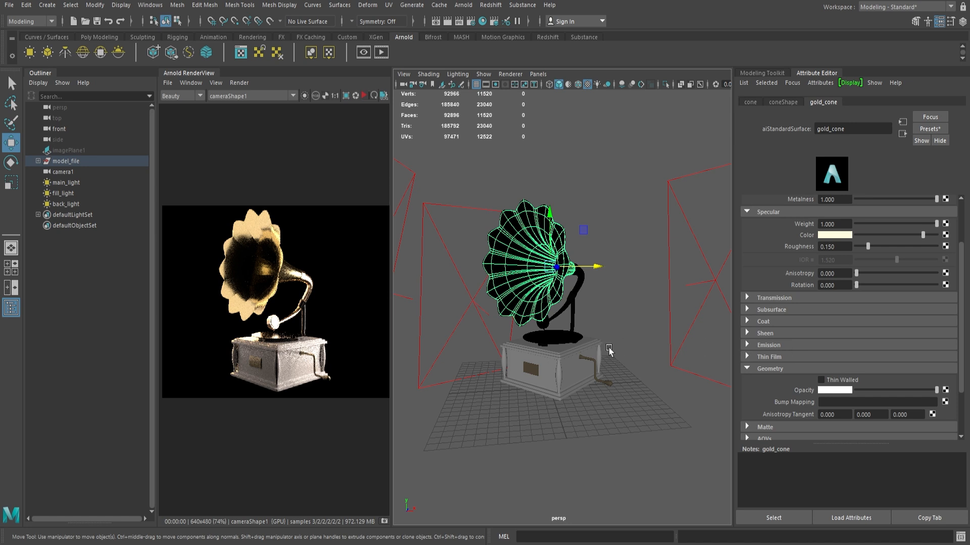
scroll(808, 364, "down", 3)
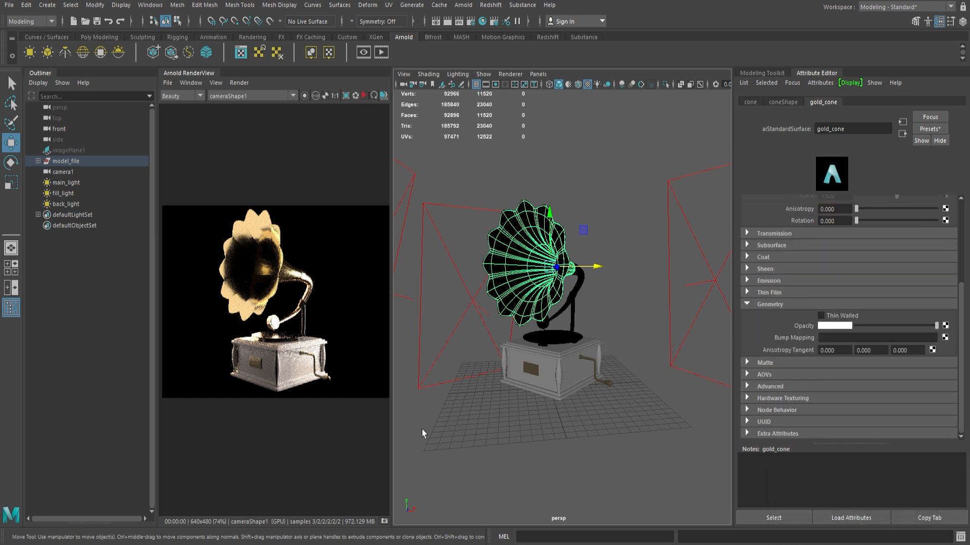
Step: Switch to File Explorer and preview the geometric normal-map image 41873cbac48f0eba92f8bcf53a8eca68.jpg
mouse_move(356, 544)
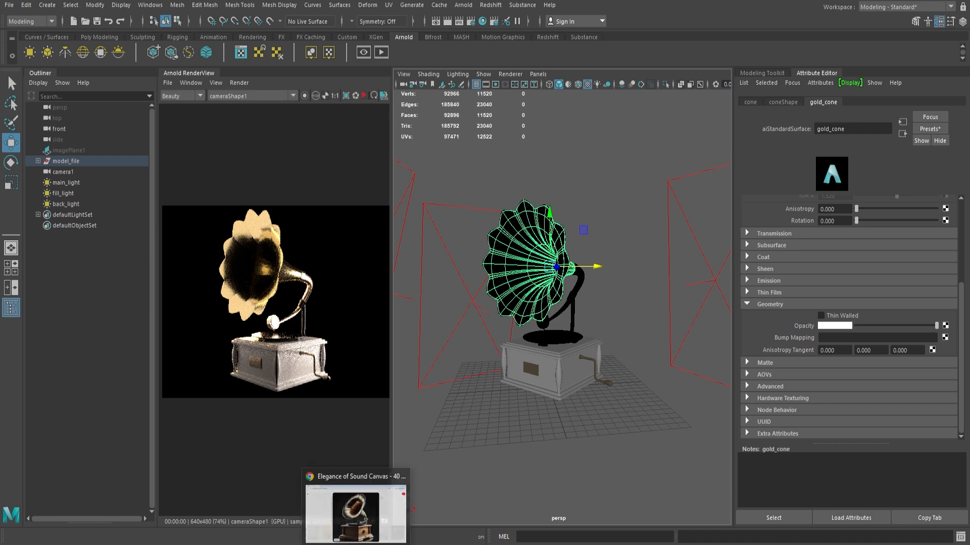
left_click(356, 513)
mouse_move(259, 544)
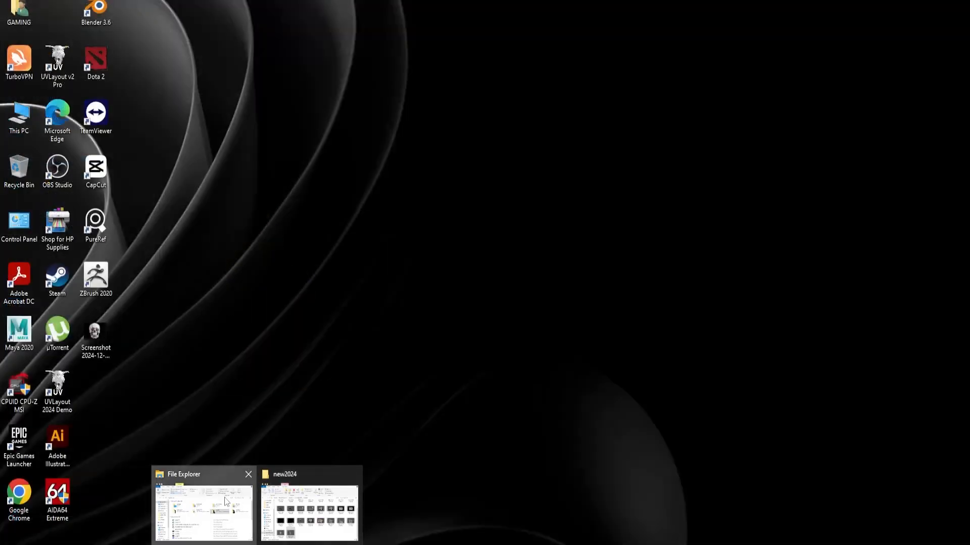
left_click(245, 501)
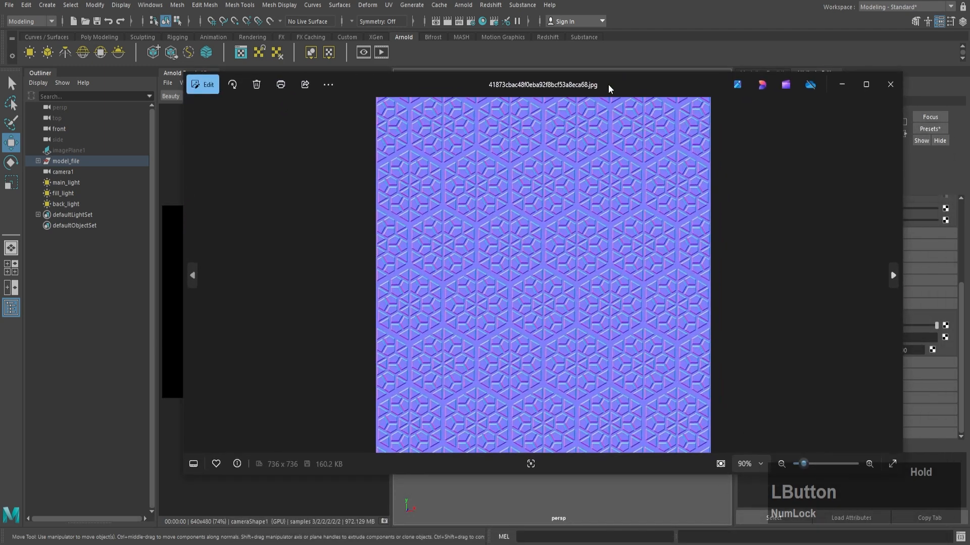
left_click(846, 85)
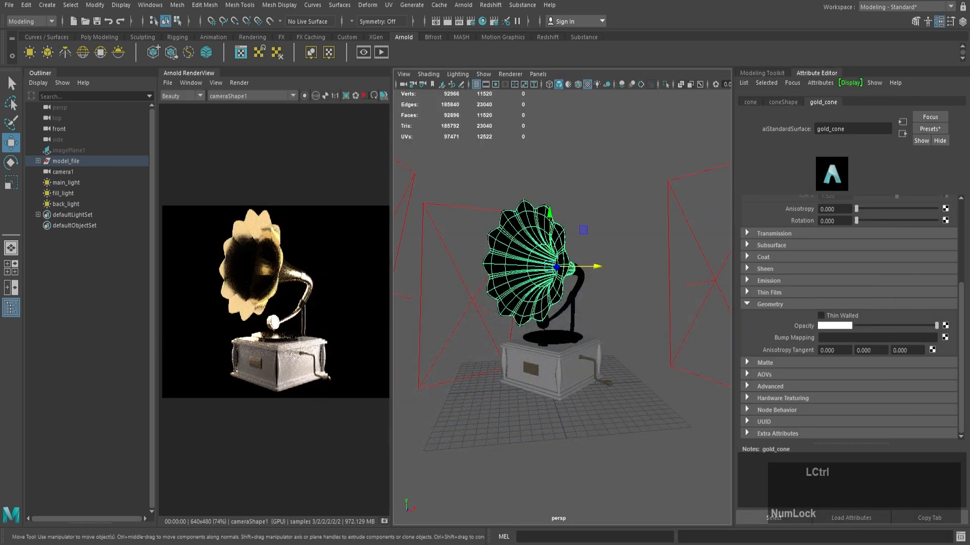
Step: Connect a File texture to gold_cone's bump mapping and open the file node's attributes
left_click(946, 337)
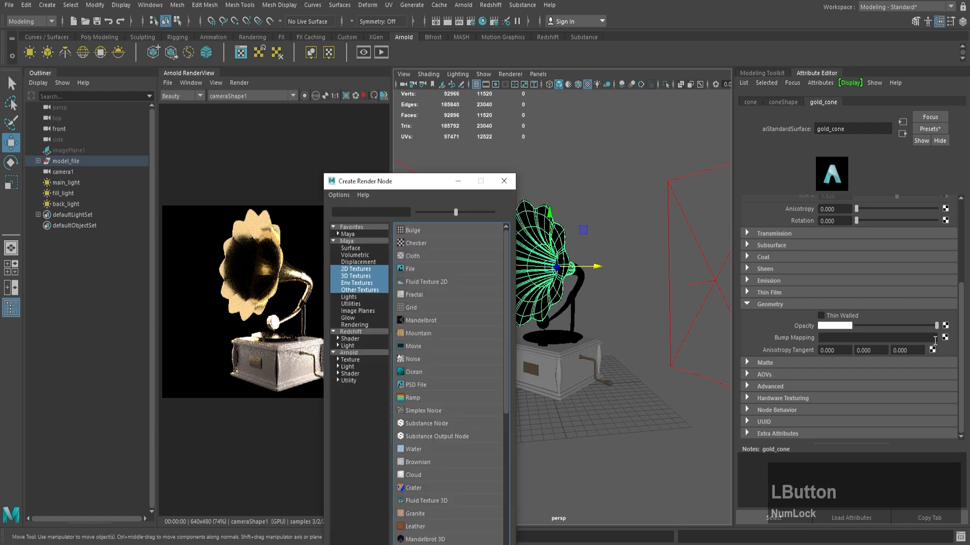
left_click(420, 266)
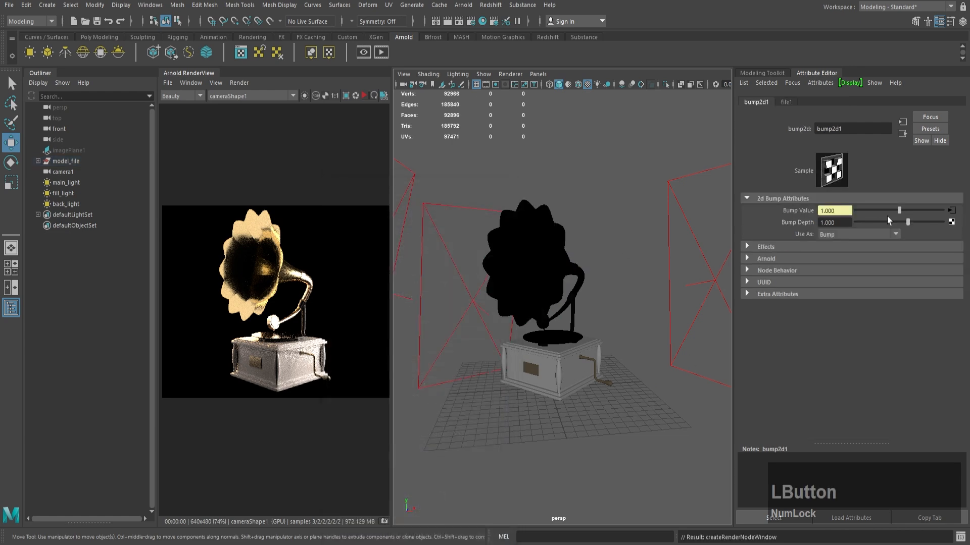
left_click(952, 212)
left_click(895, 251)
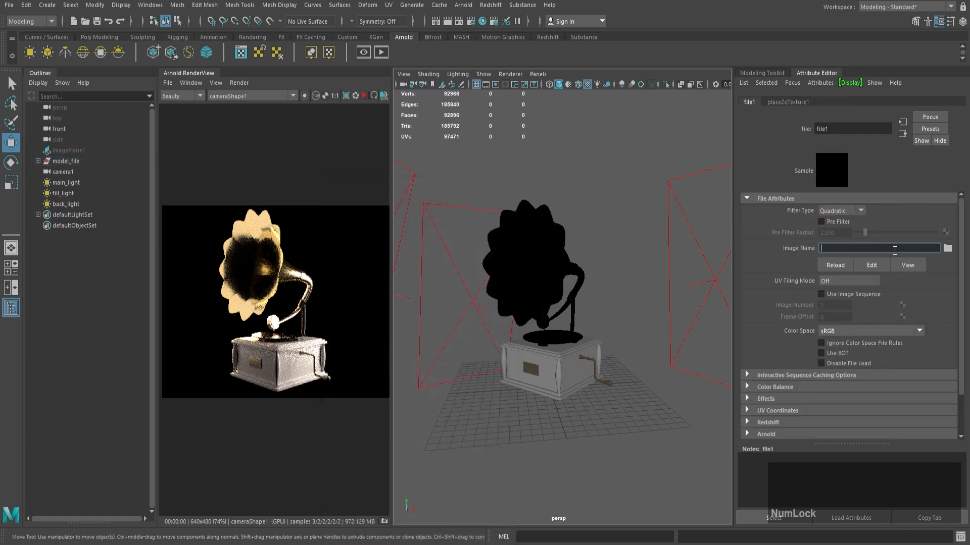
Step: Load 41873cbac48f0eba92f8bcf53a8eca68.jpg from D:\ymodel\2024\gramophone\texture into the file node and restart the Arnold render
left_click(947, 248)
triple_click(392, 131)
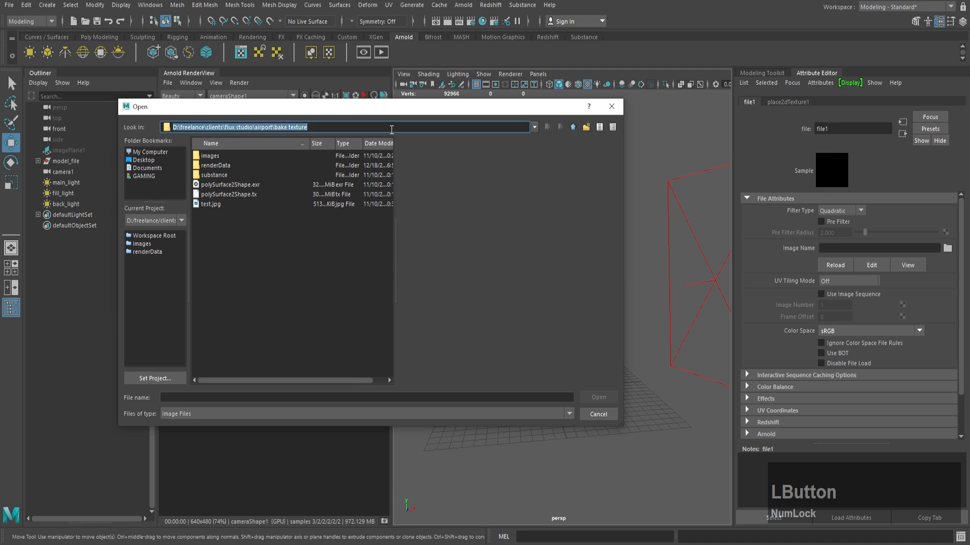
type("D:\\ymodel\\2024\\gramophone\\texture")
key("Return")
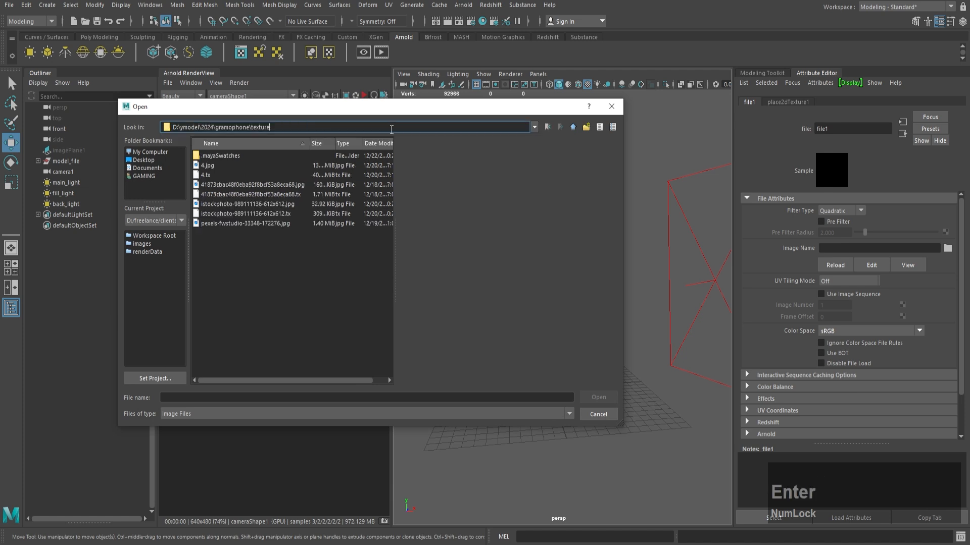
left_click(233, 159)
key("Down")
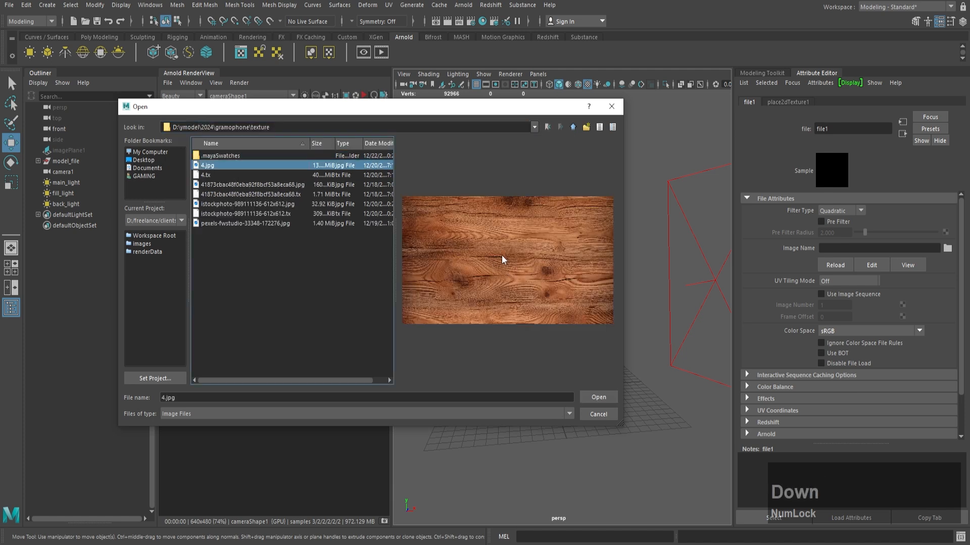
key("Down")
key("Down")
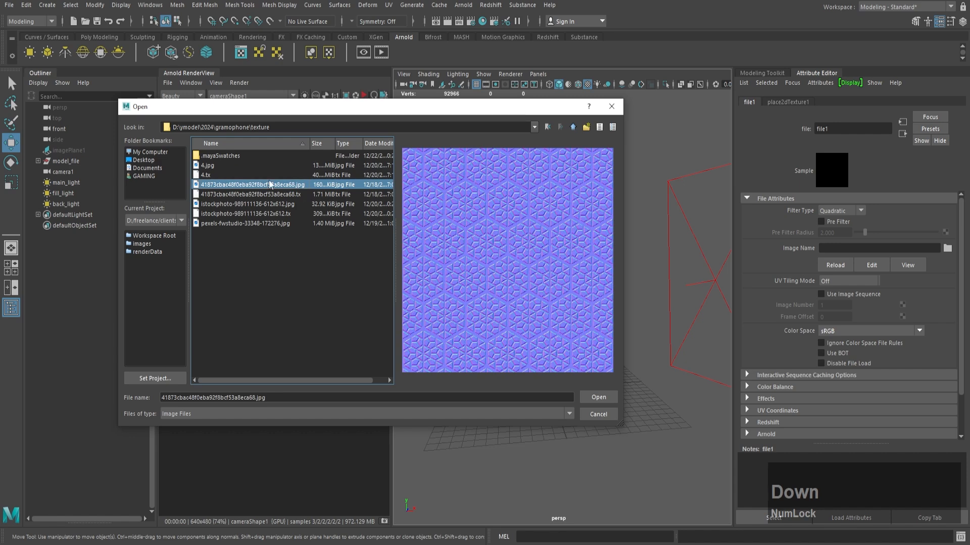
left_click(597, 398)
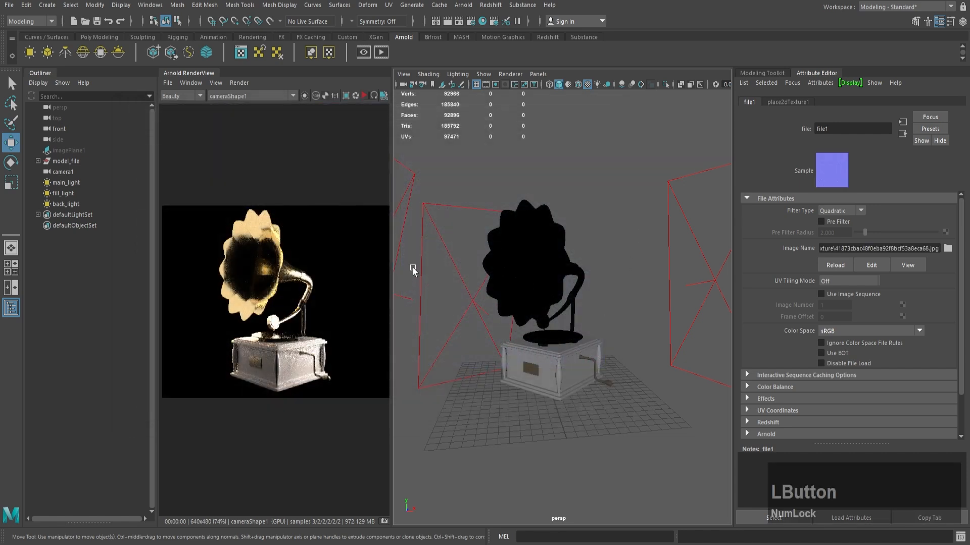
left_click(357, 94)
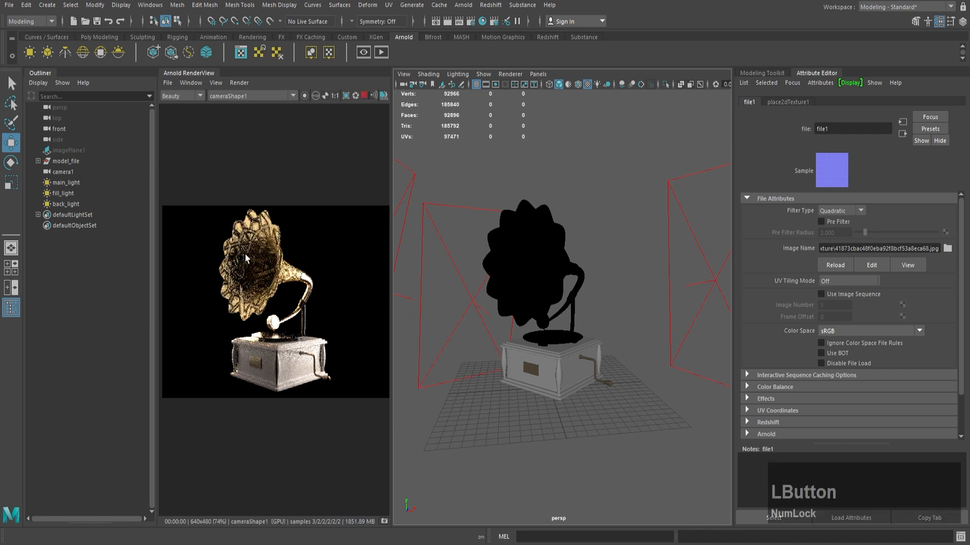
left_click(363, 95)
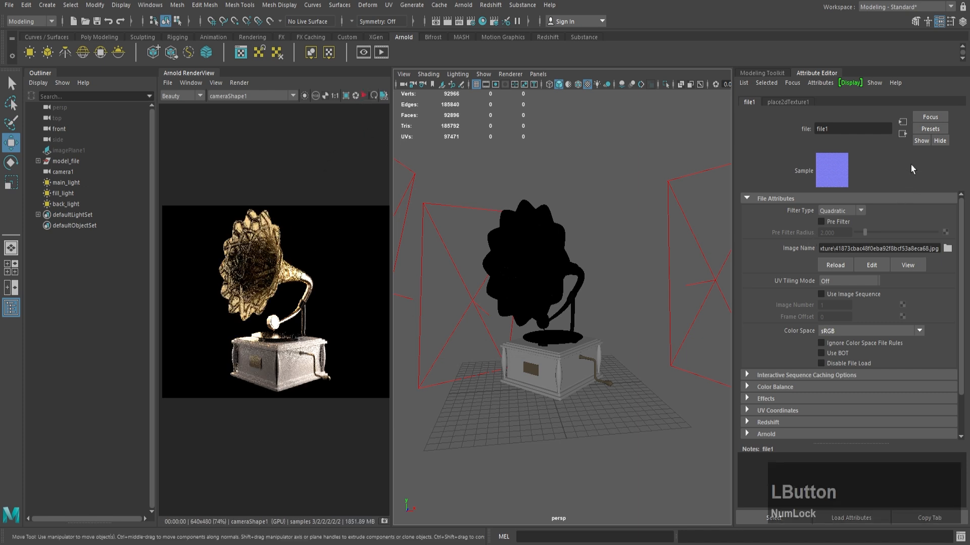
Step: Set the bump depth of gold_cone's bump2d1 node to 0.2 and start the live Arnold render
left_click(902, 134)
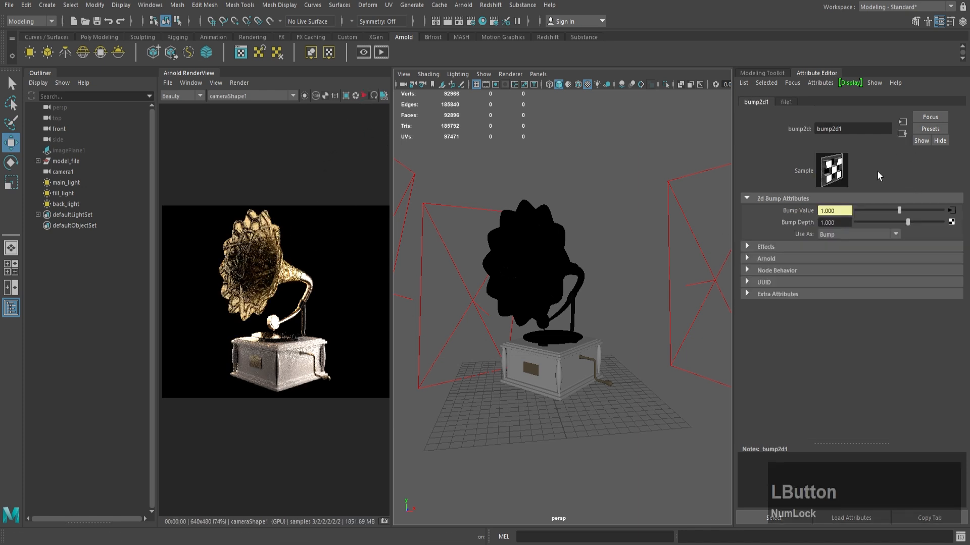
left_click(840, 223)
type("0.2")
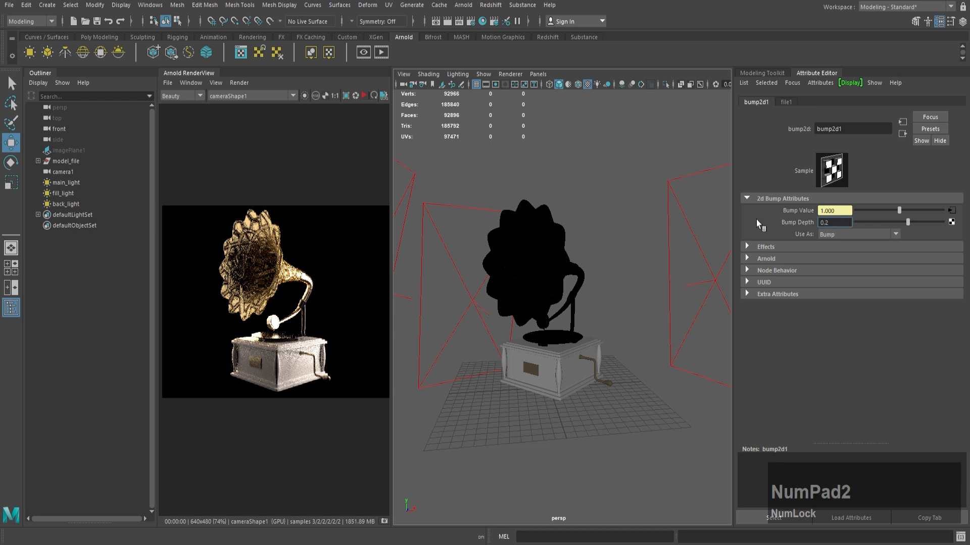
type("0")
key("KP_Enter")
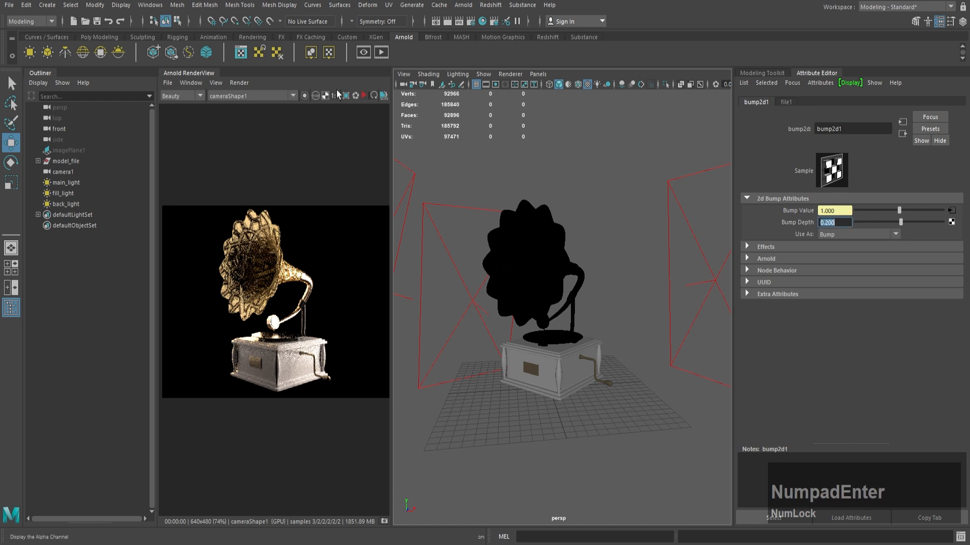
left_click(362, 96)
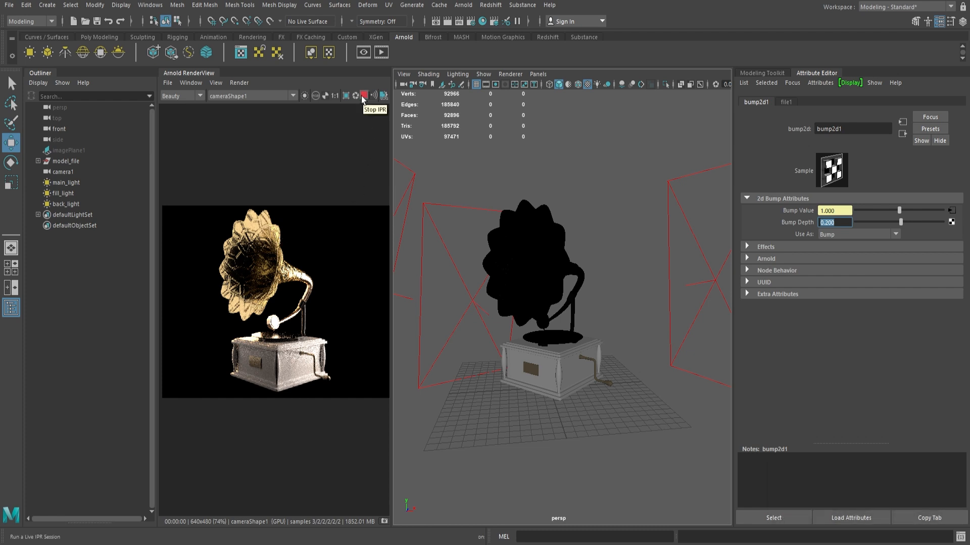
Step: Set the Bump Depth of bump2d1 to 0.05
left_click(784, 218)
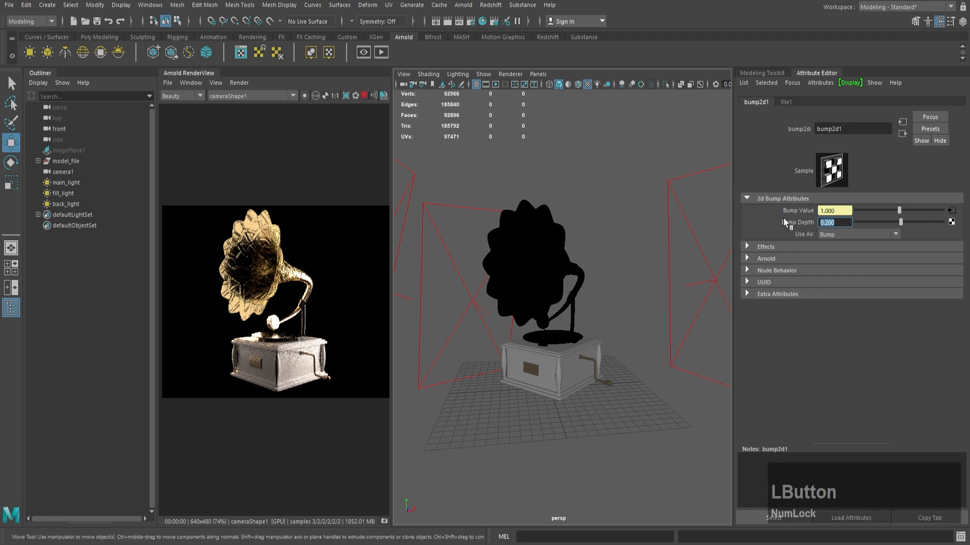
type("0.050")
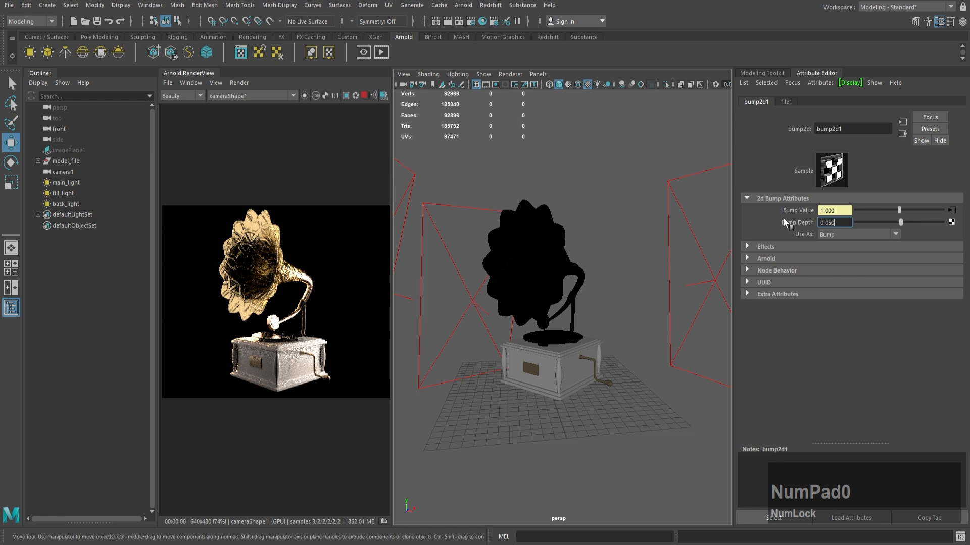
key("Return")
Step: Set Repeat UV to 8 by 8 in the bump file's place2dTexture1 placement node
left_click(904, 133)
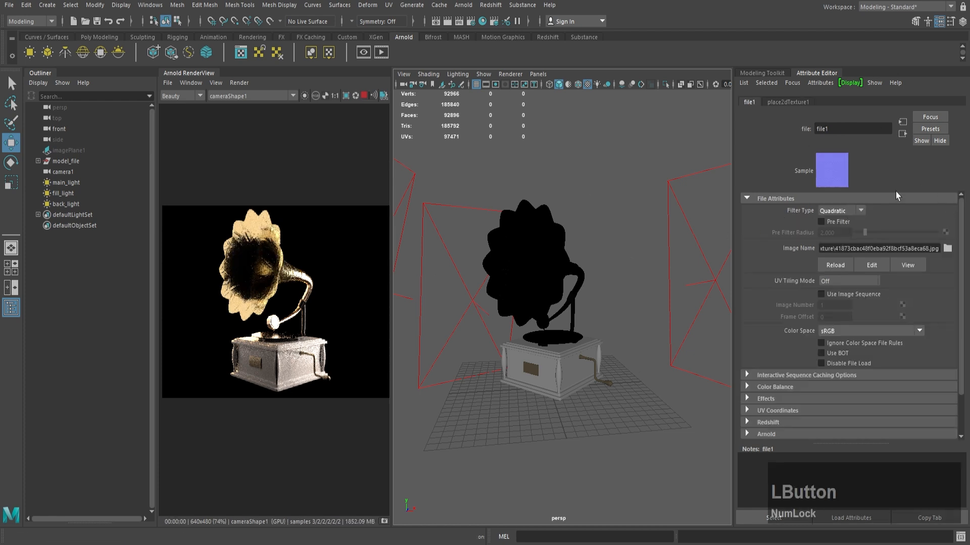
left_click_drag(840, 290, 731, 282)
type("8")
key("Tab")
type("8")
key("Return")
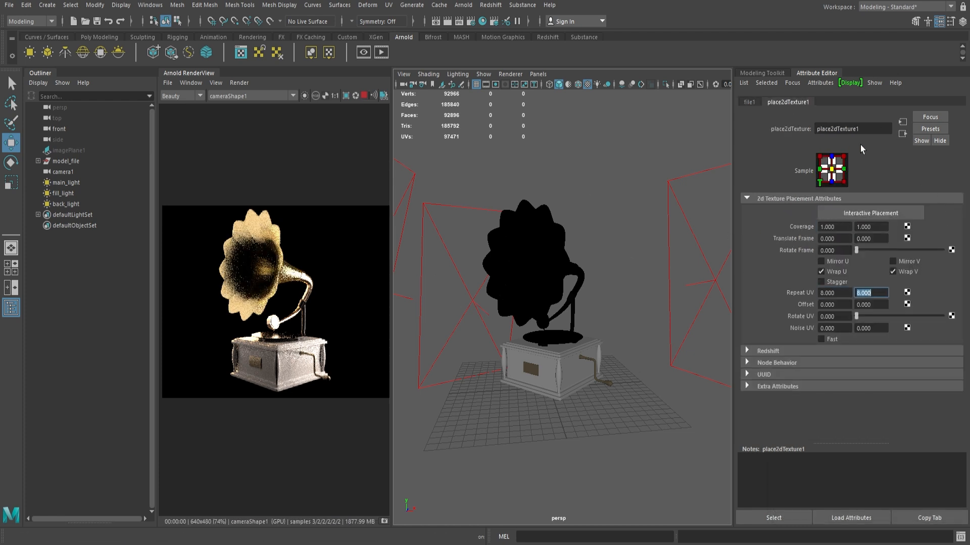
Step: Try the Raw color space on the bump's file1 texture and restore it to sRGB
left_click(902, 134)
left_click(901, 135)
left_click(951, 211)
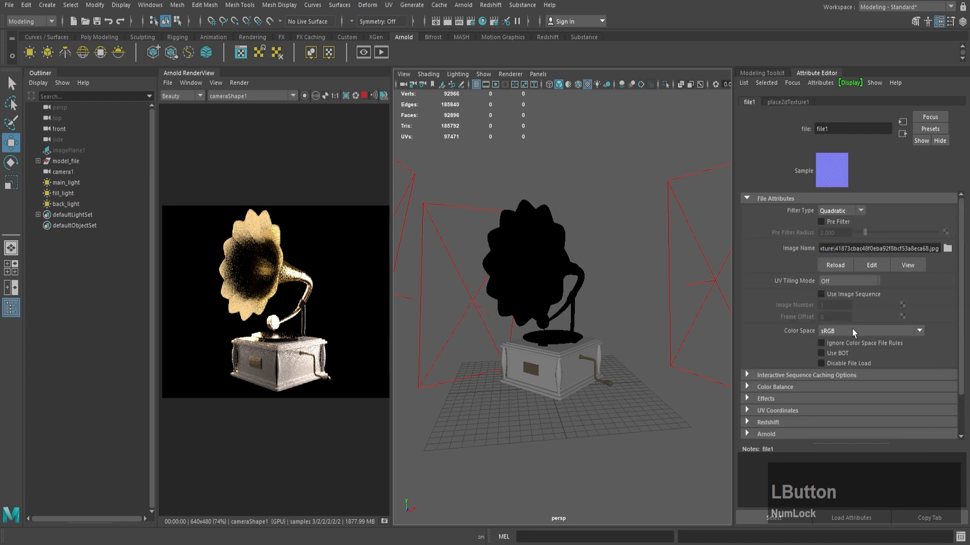
left_click(852, 332)
left_click(850, 343)
left_click(843, 331)
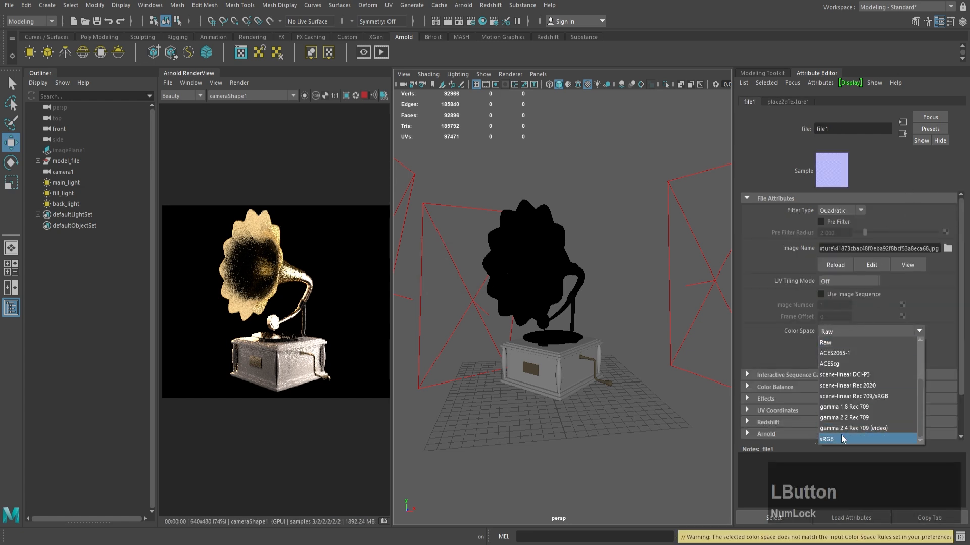
left_click(842, 439)
Step: Set the Bump Depth of bump2d1 to 0.08 and return to the gold_cone material's attributes
left_click(903, 133)
type("0.8")
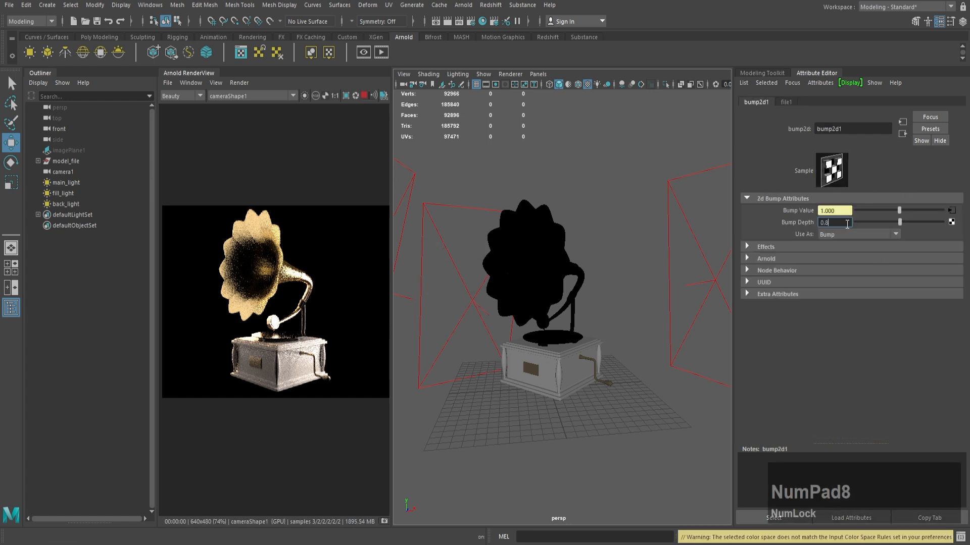
key("BackSpace")
type("08")
key("Return")
left_click(903, 135)
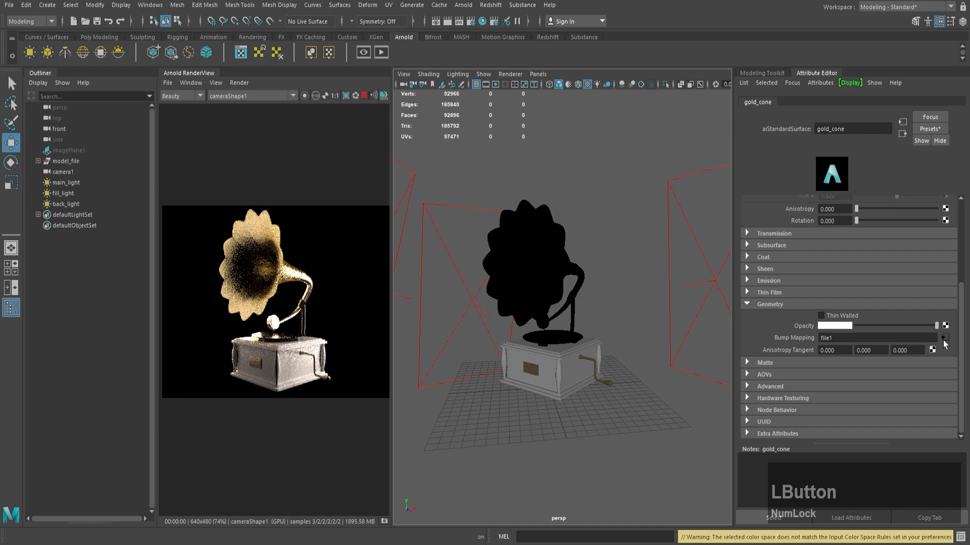
Step: Switch the Arnold RenderView camera to perspShape and examine the horn's bump texture up close
left_click(224, 98)
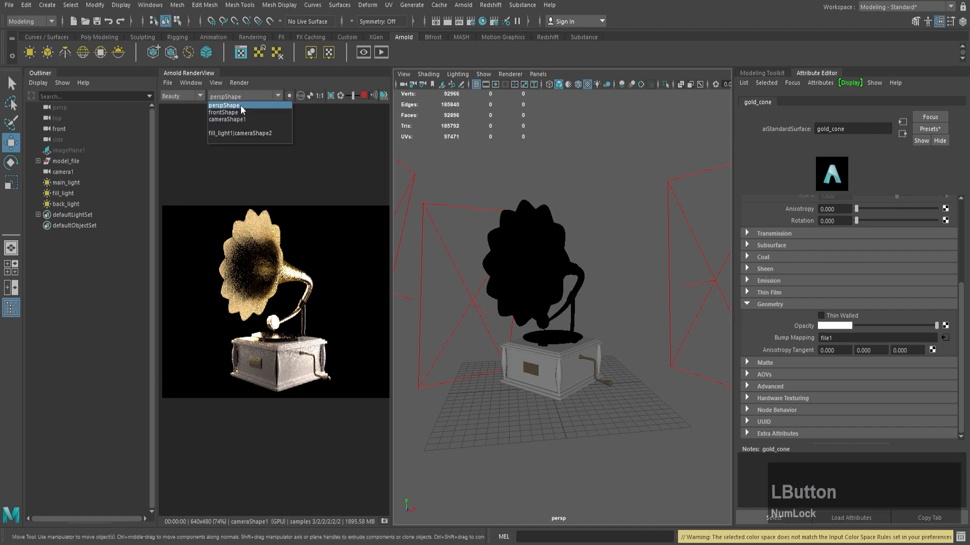
left_click(240, 106)
scroll(526, 267, "up", 8)
middle_click_drag(526, 266, 565, 309, "alt")
right_click_drag(565, 310, 513, 280, "alt")
left_click_drag(513, 279, 543, 300, "alt")
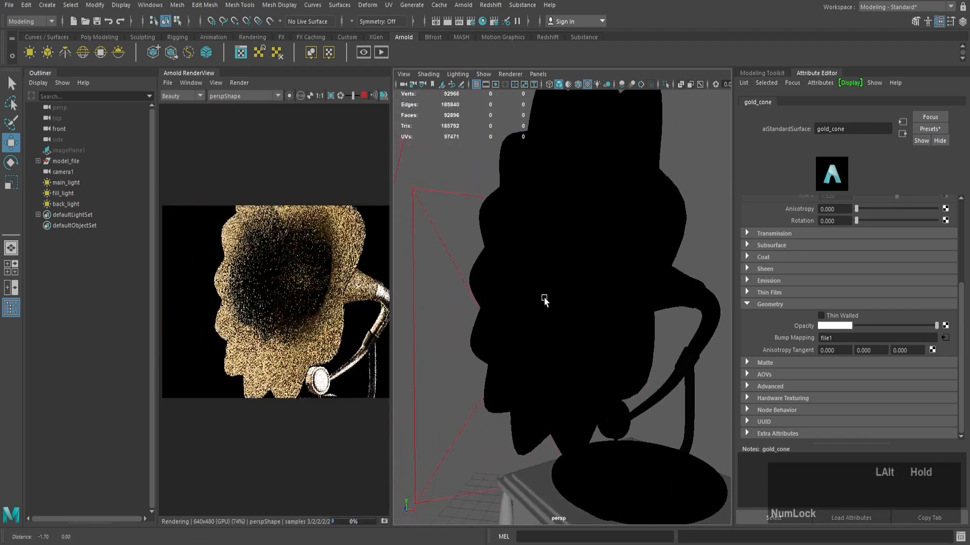
Step: Set Repeat UV of gold_cone's bump texture placement to 6 by 6
left_click(944, 337)
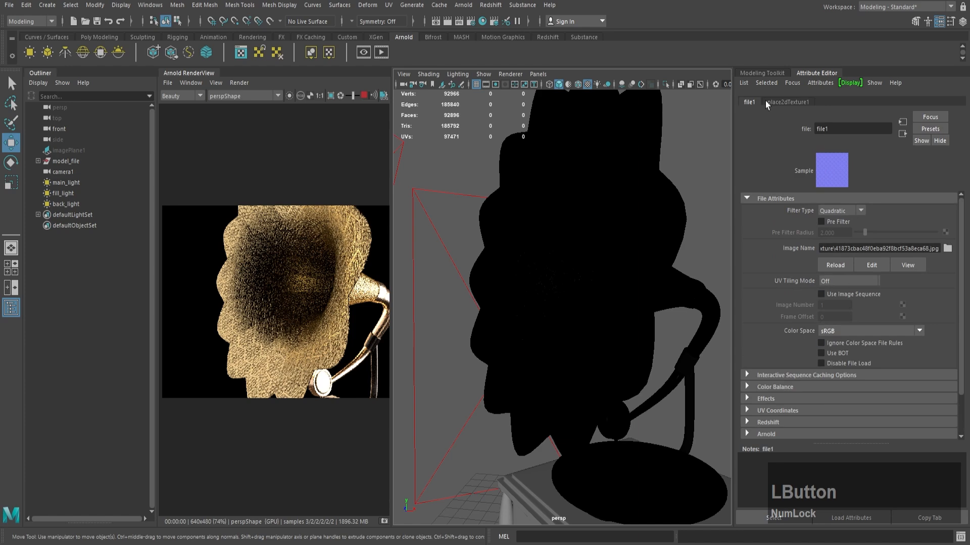
left_click(787, 101)
type("6")
key("Tab")
type("6")
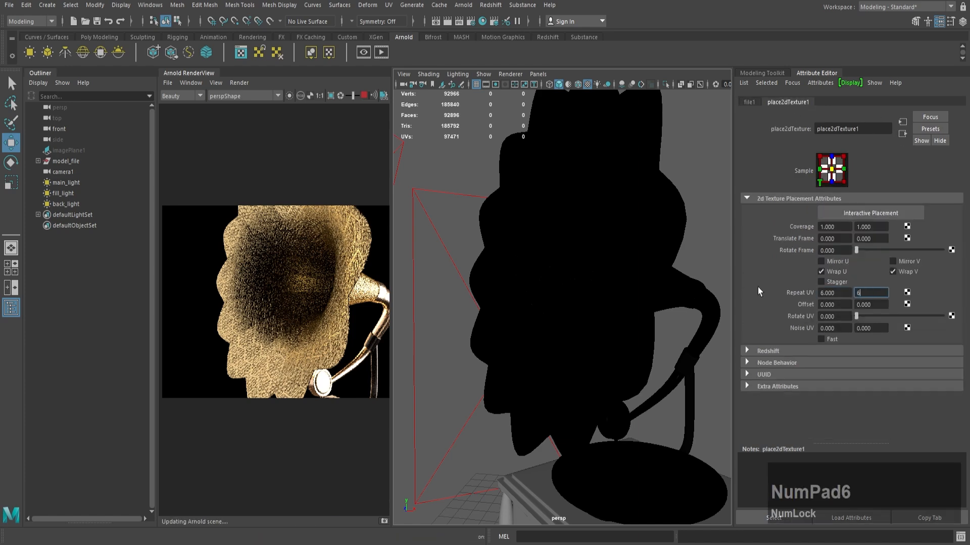
key("Return")
Step: Try a Rotate Frame value of 90 on place2dTexture1 and reset it to 0
left_click(833, 251)
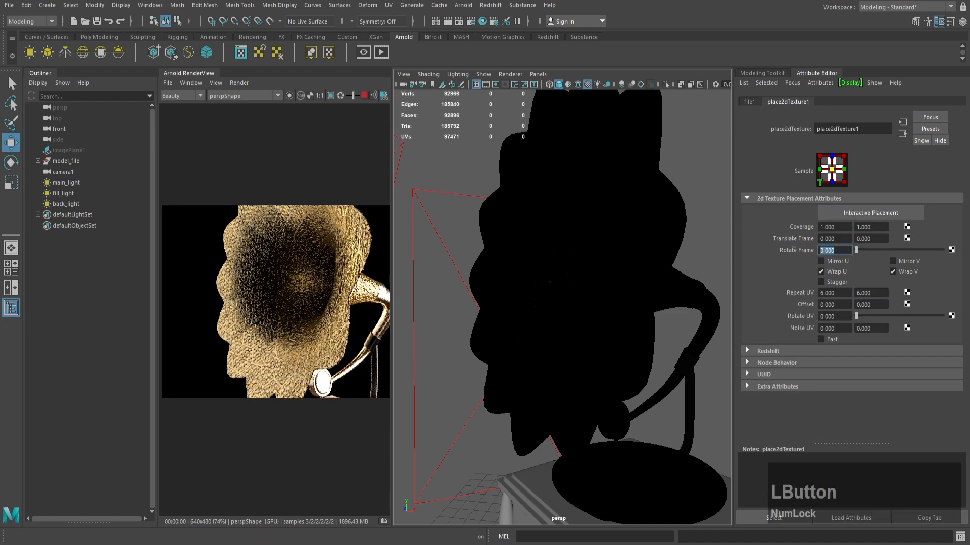
type("90")
key("Return")
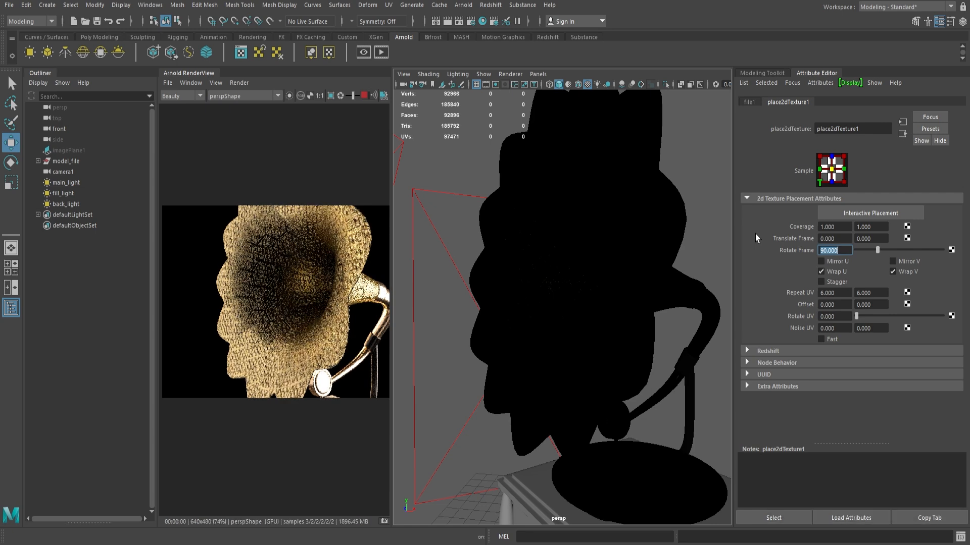
type("0")
key("Return")
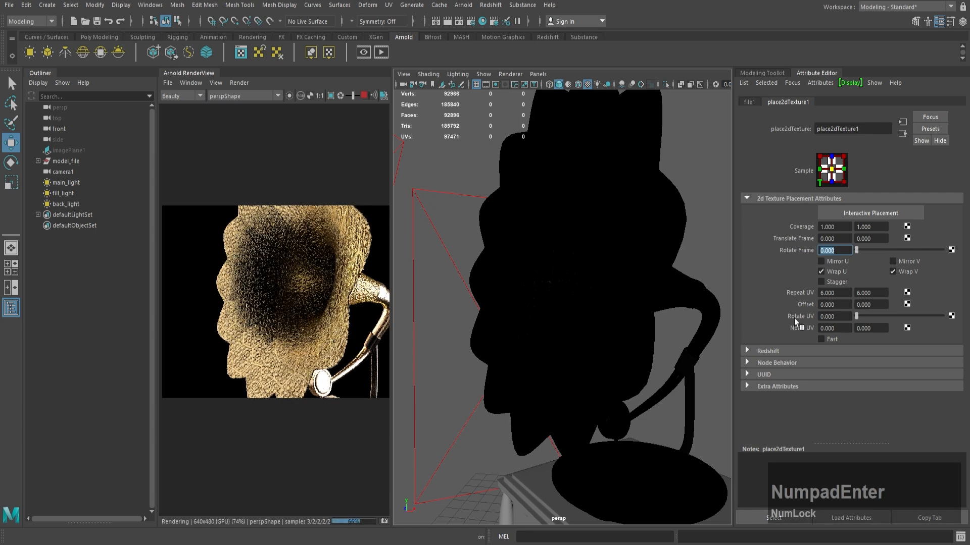
Step: Try a Rotate UV value of 90 on place2dTexture1 and reset it to 0
left_click_drag(846, 320, 762, 309)
type("90")
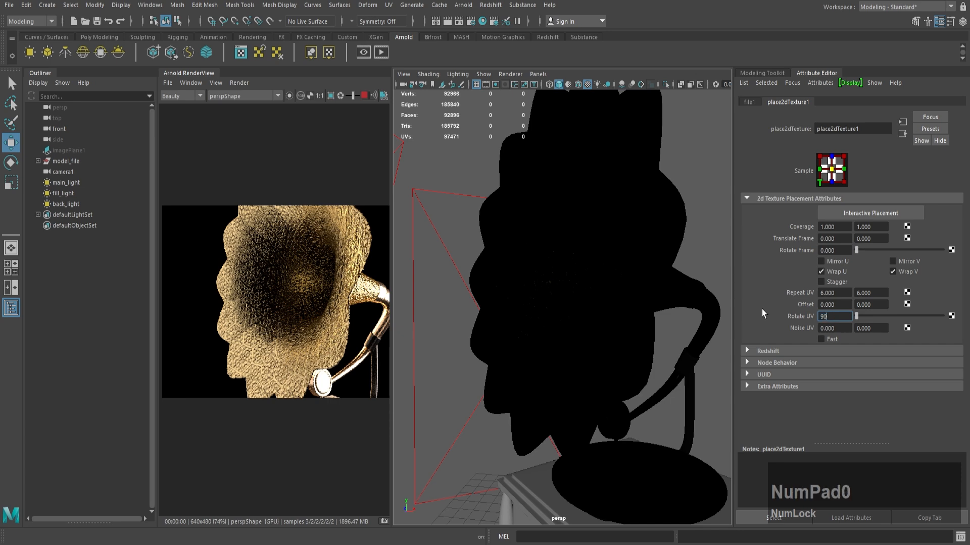
key("Return")
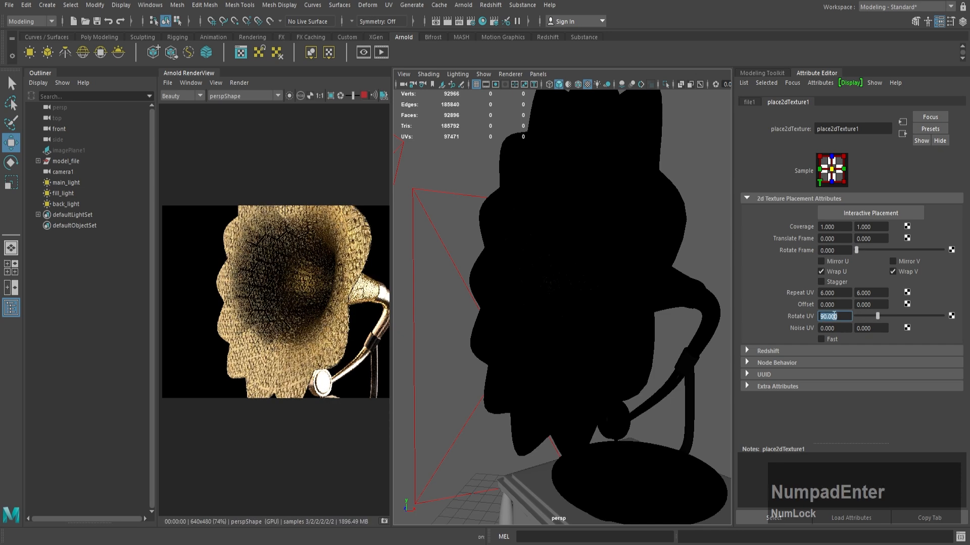
left_click_drag(838, 316, 812, 313)
type("0")
key("Return")
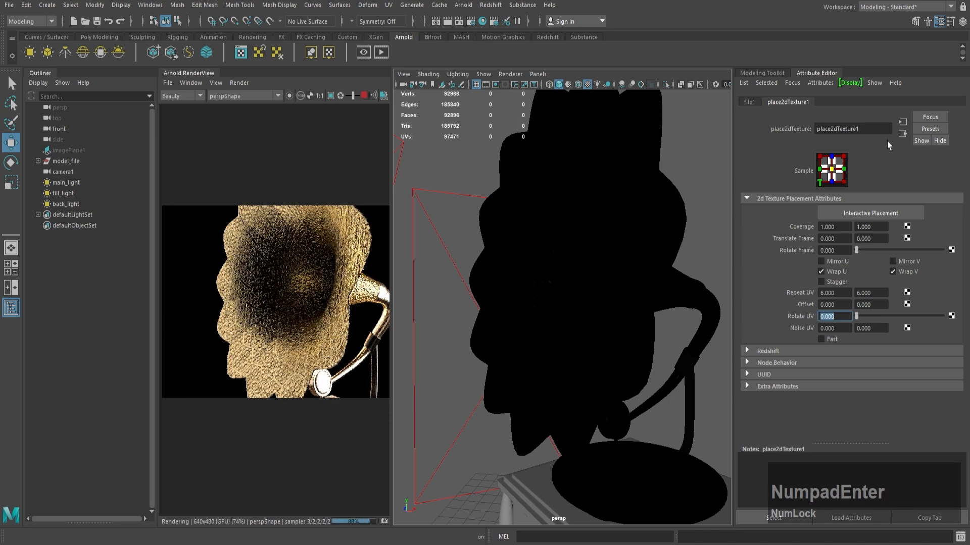
Step: Keep bump2d1's Use As option on Bump and set its Bump Depth to 0.02
left_click(903, 134)
left_click(903, 134)
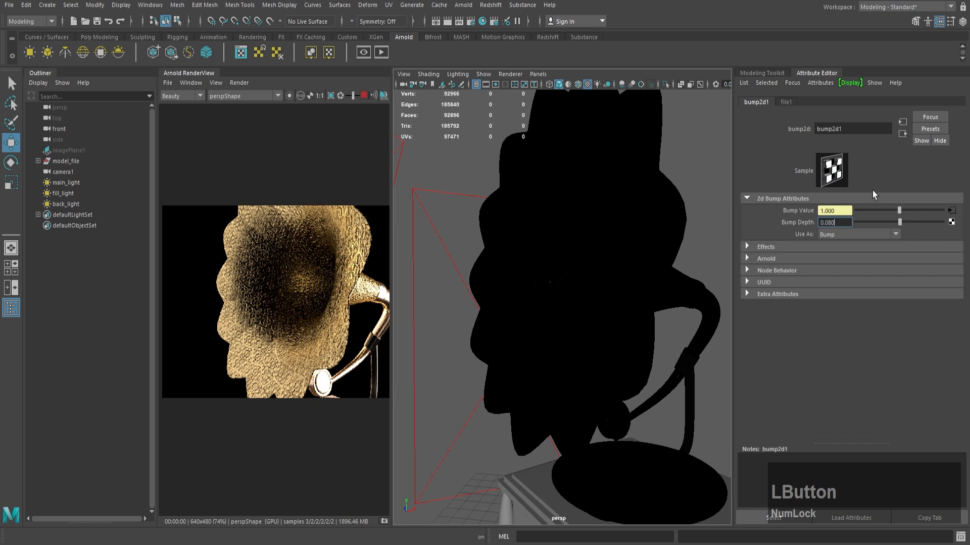
left_click(851, 236)
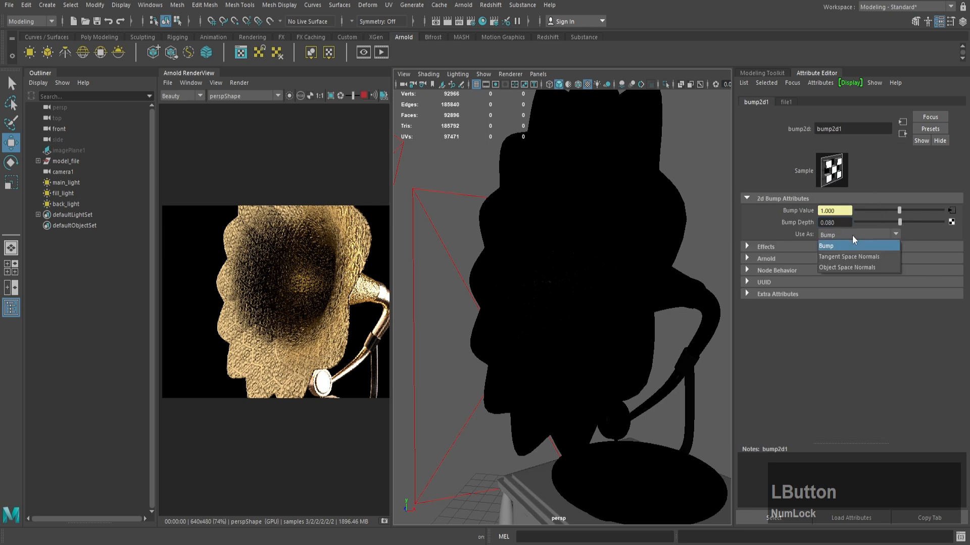
left_click(852, 235)
left_click_drag(843, 226, 799, 218)
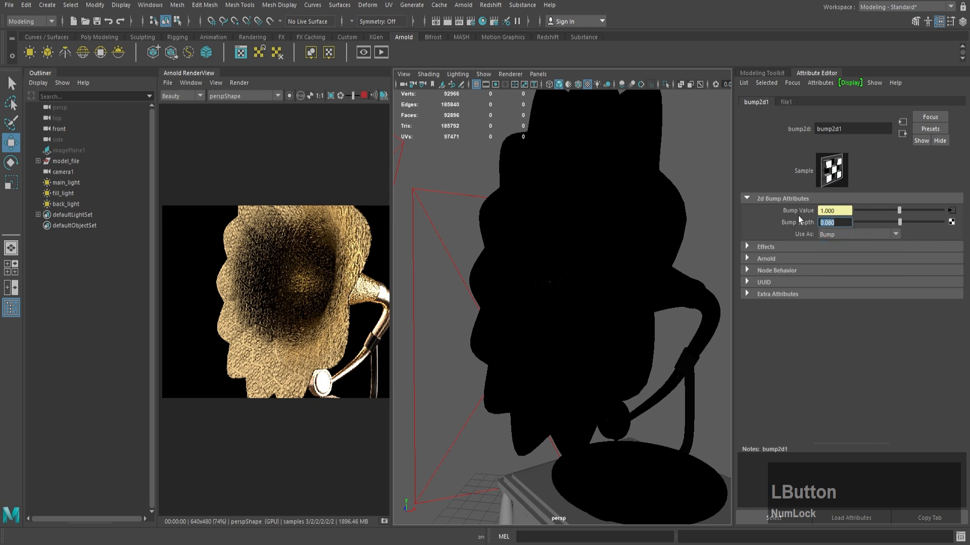
type(".02")
key("Return")
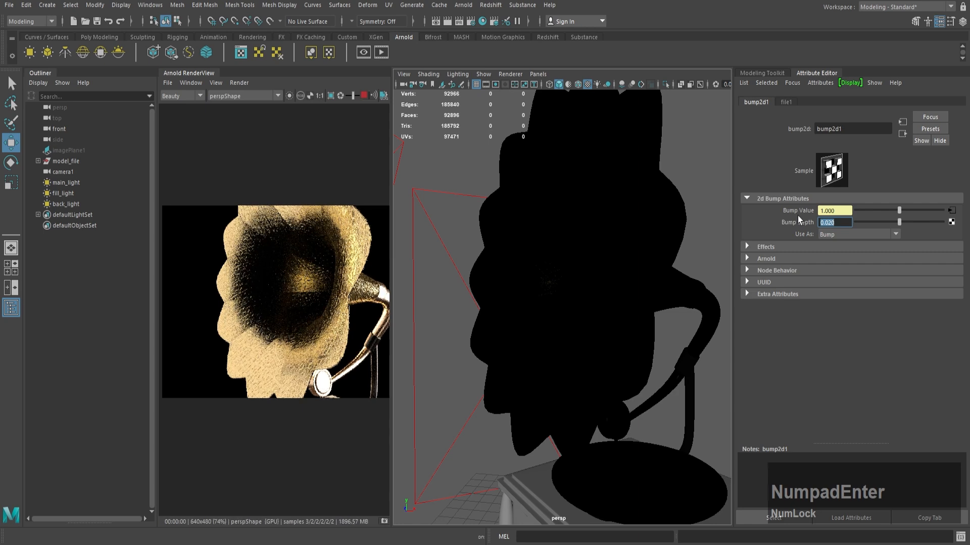
Step: Set the Bump Depth of bump2d1 to 0.06
left_click_drag(839, 221, 799, 222)
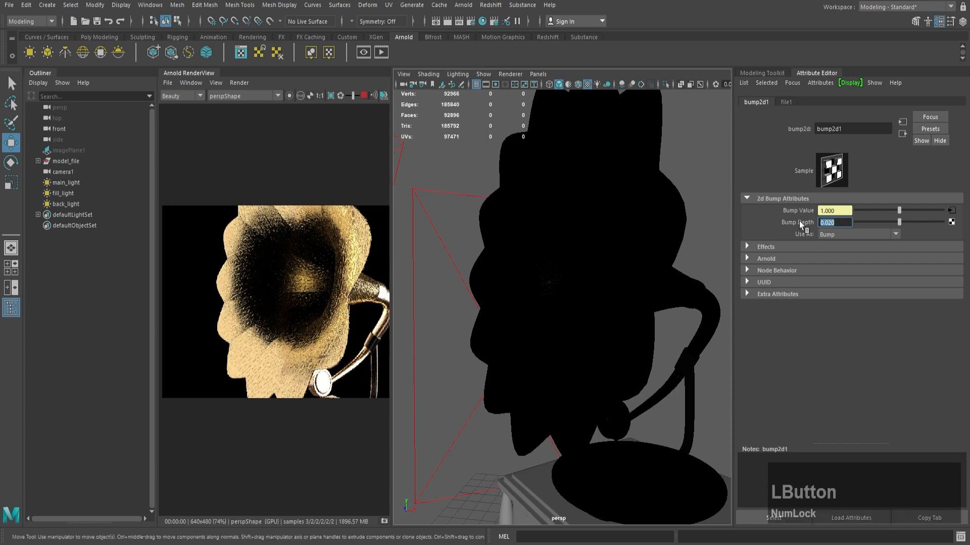
type("0.06")
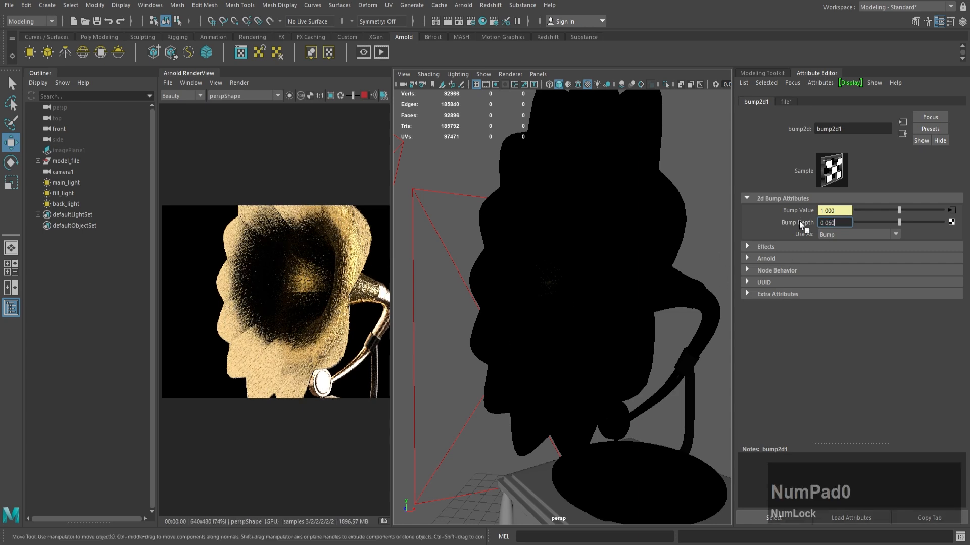
key("Return")
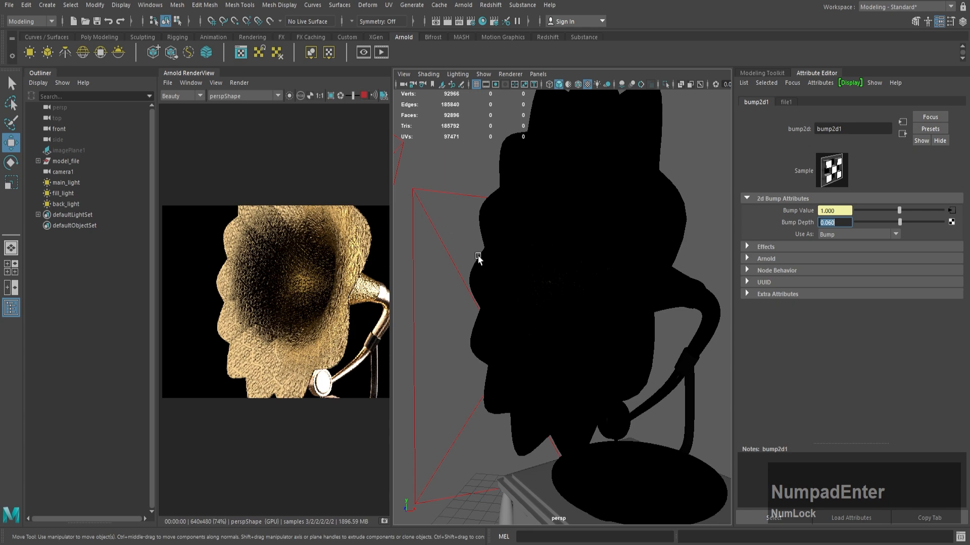
Step: Switch the Arnold RenderView back to cameraShape1, render the whole gramophone, and stop the live render
right_click_drag(479, 259, 529, 237, "alt")
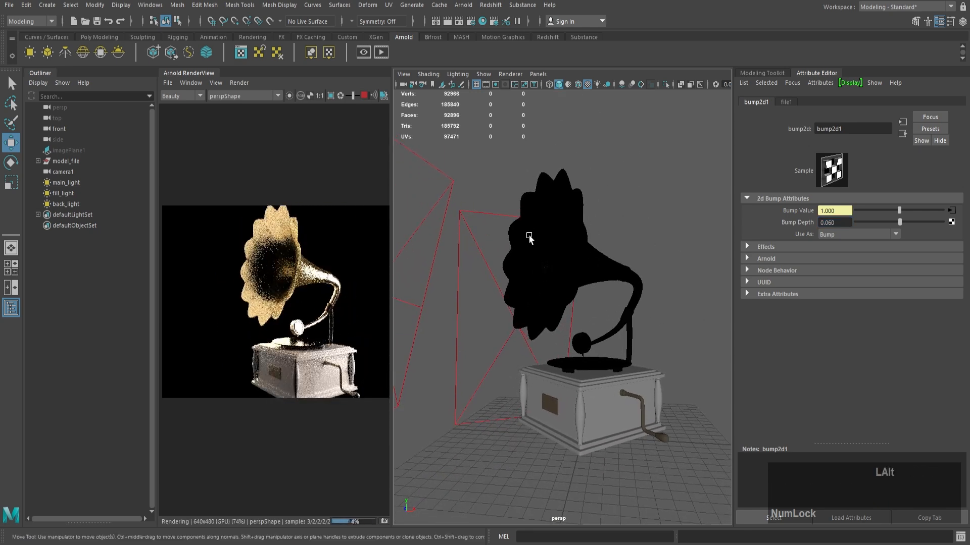
mouse_move(529, 238)
middle_mouse_down("alt")
mouse_move(546, 229)
mouse_move(525, 219)
mouse_move(534, 241)
middle_mouse_up("alt")
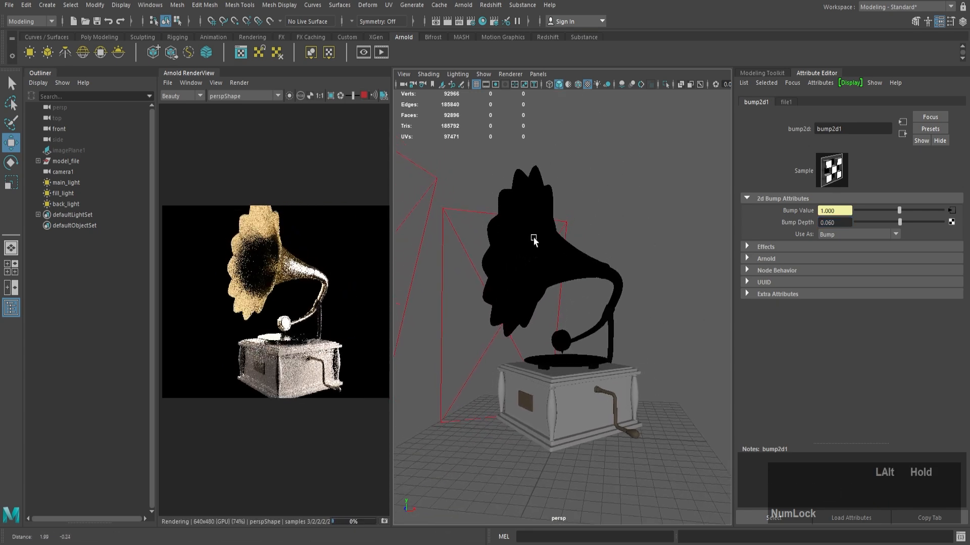
left_click(264, 95)
left_click(250, 117)
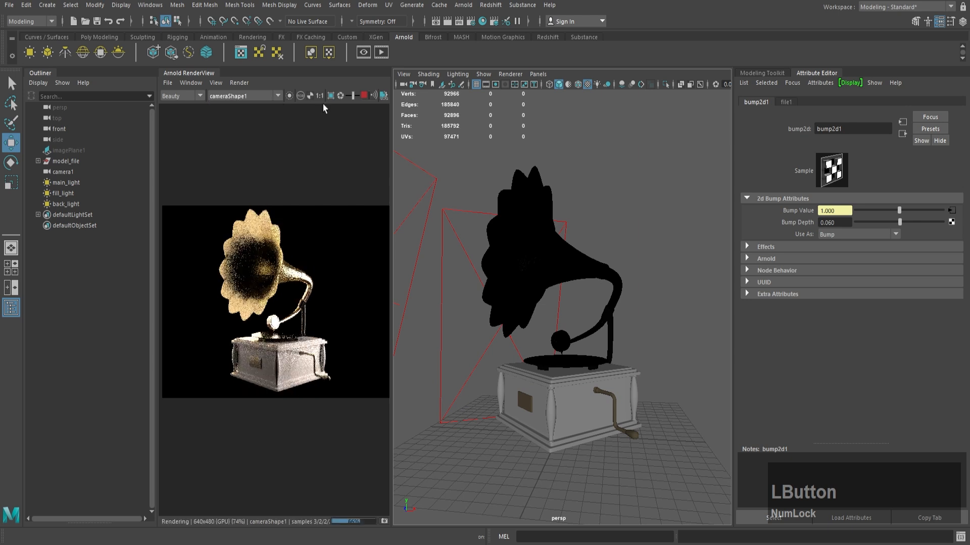
left_click(363, 98)
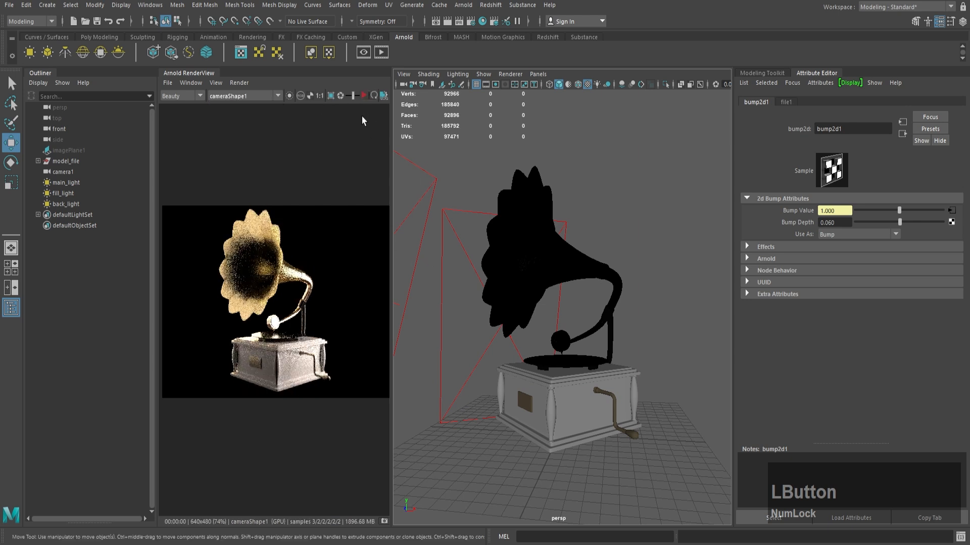
Step: Select the ring of faces at the centre of the gramophone's disc
left_click(598, 360)
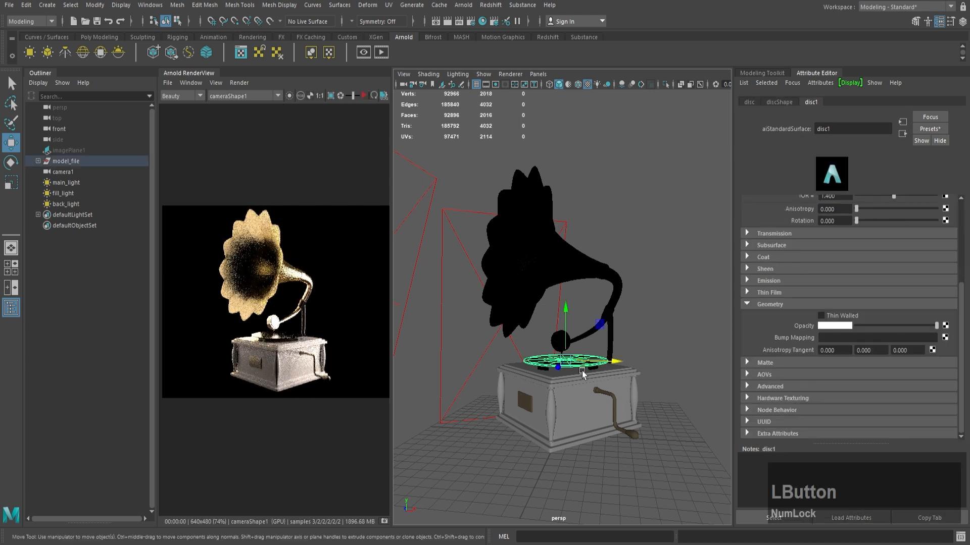
left_click_drag(574, 378, 564, 400, "alt")
right_click_drag(564, 401, 620, 417, "alt")
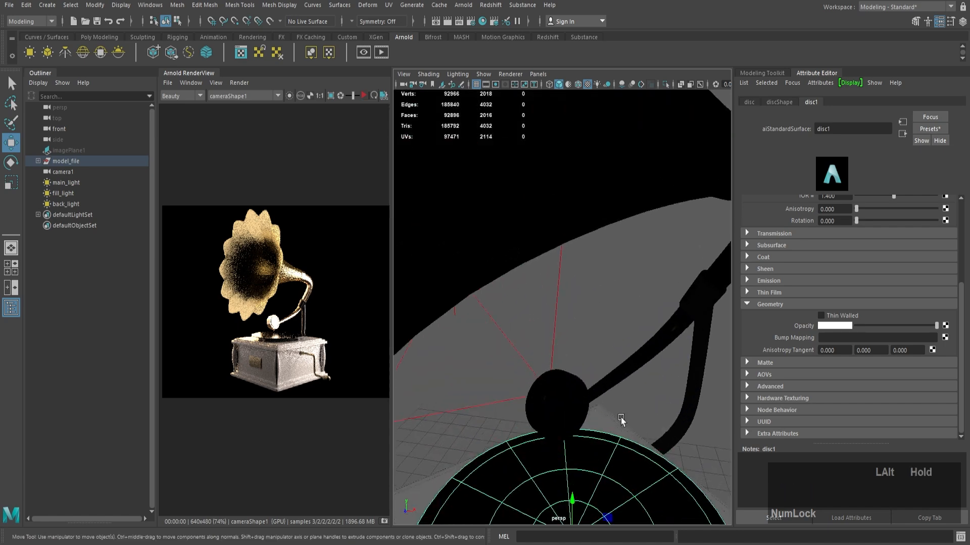
middle_click_drag(620, 417, 636, 231, "alt")
left_click_drag(637, 233, 579, 366, "alt")
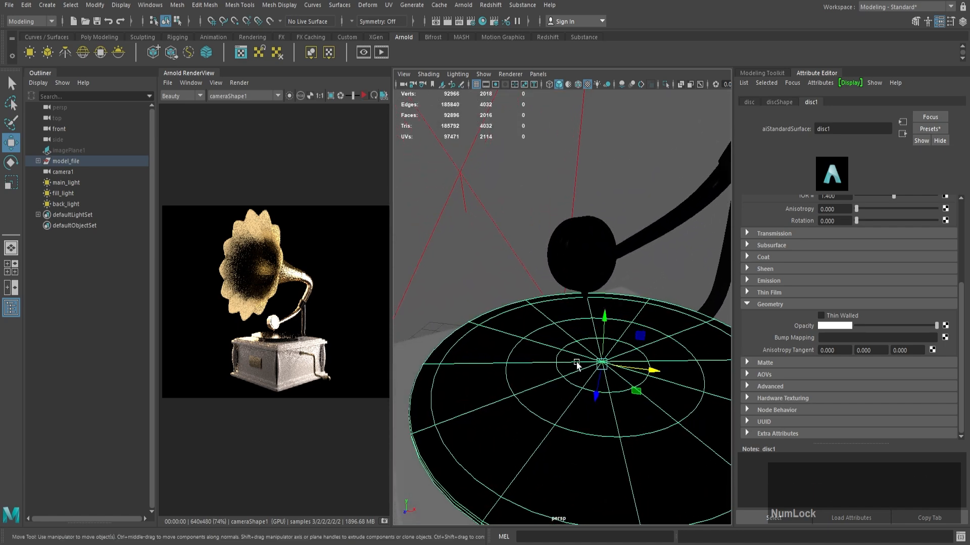
key("q")
right_click_drag(584, 355, 589, 361)
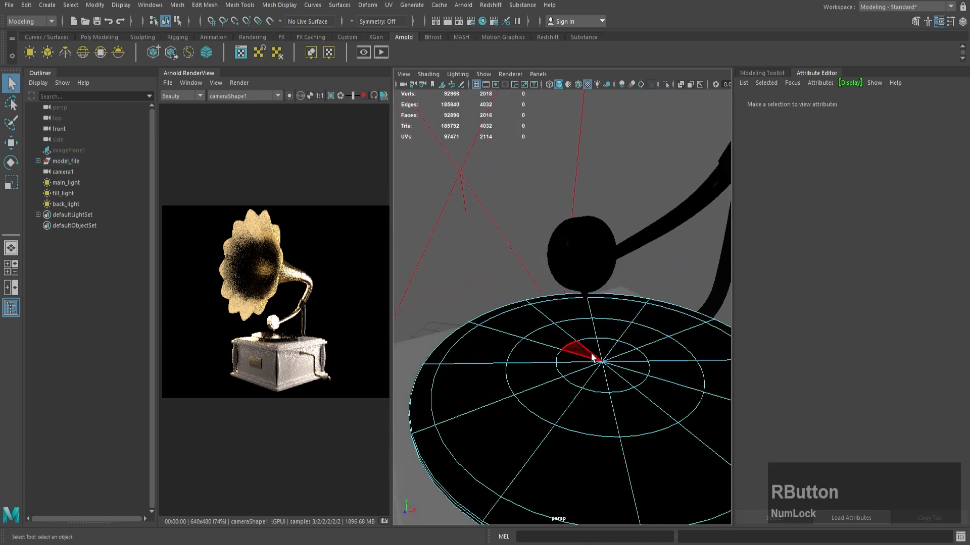
key("Tab")
mouse_move(591, 351)
left_mouse_down()
mouse_move(626, 372)
mouse_move(580, 350)
mouse_move(590, 351)
left_mouse_up()
Step: Assign a new Arnold aiStandardSurface material to the disc's centre faces and rename it red
right_click_drag(590, 351, 589, 532)
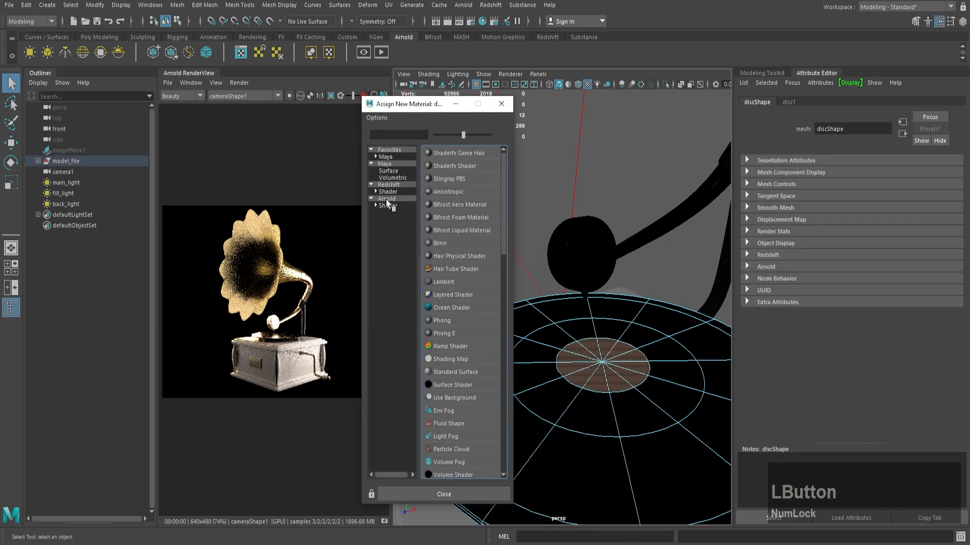
left_click(388, 205)
left_click(456, 334)
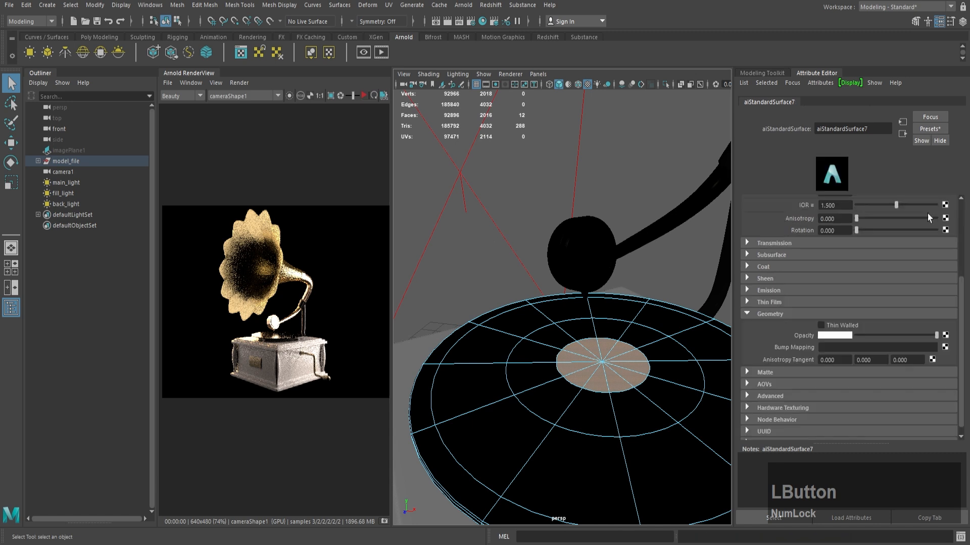
scroll(909, 202, "up", 2)
left_click_drag(876, 131, 719, 122)
type("red")
key("Return")
Step: Make the red material's base color pure red and set its specular roughness to 0.45
left_click(835, 238)
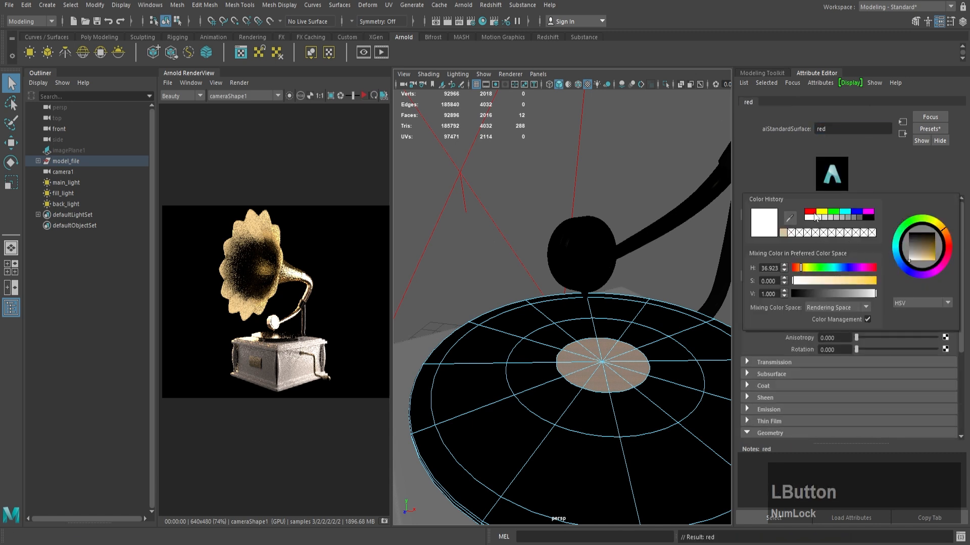
left_click(814, 214)
right_click(609, 290)
left_click(662, 245)
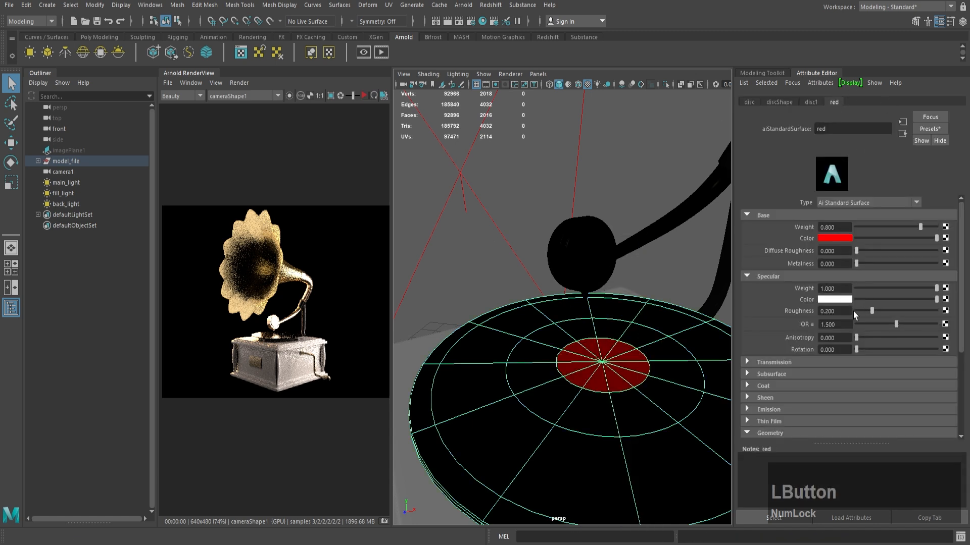
left_click_drag(841, 311, 765, 309)
type(".45")
key("Return")
left_click_drag(846, 326, 780, 324)
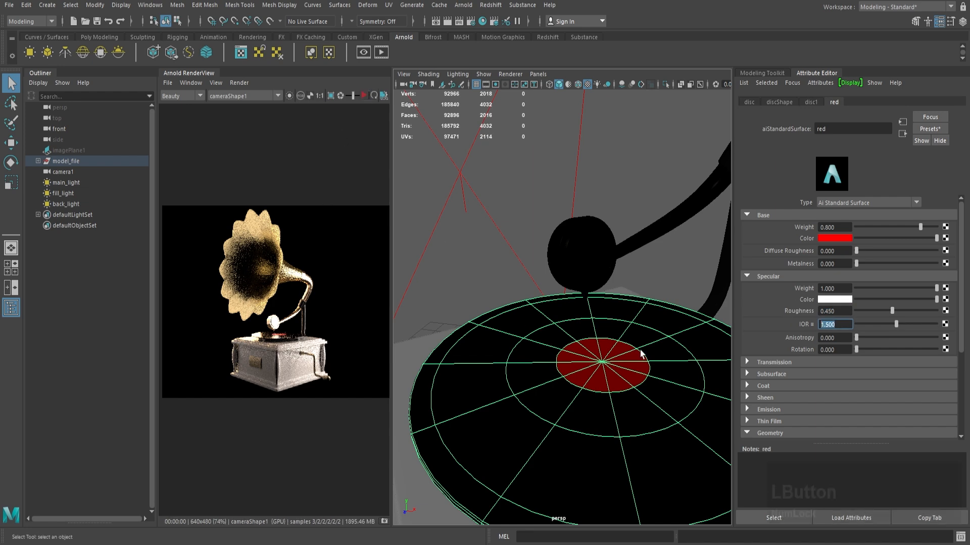
Step: Set the specular roughness of the copper_pipe material on the round soundbox above the disc to 0.3
left_click(658, 196)
scroll(659, 371, "down", 8)
left_click_drag(561, 344, 535, 336, "alt")
scroll(570, 303, "up", 3)
left_click(573, 277)
middle_click_drag(608, 272, 560, 283, "alt")
scroll(561, 283, "up", 1)
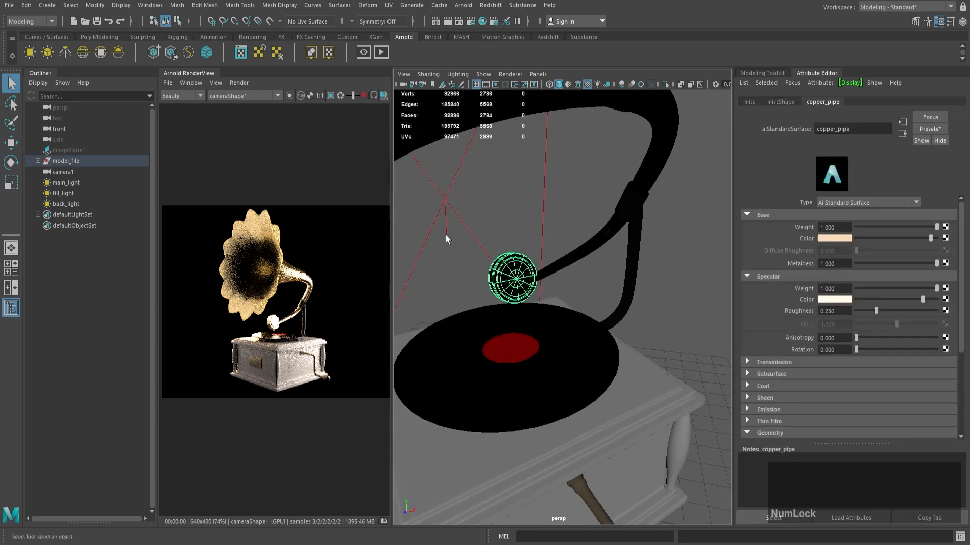
scroll(446, 234, "up", 4)
left_click_drag(841, 312, 767, 312)
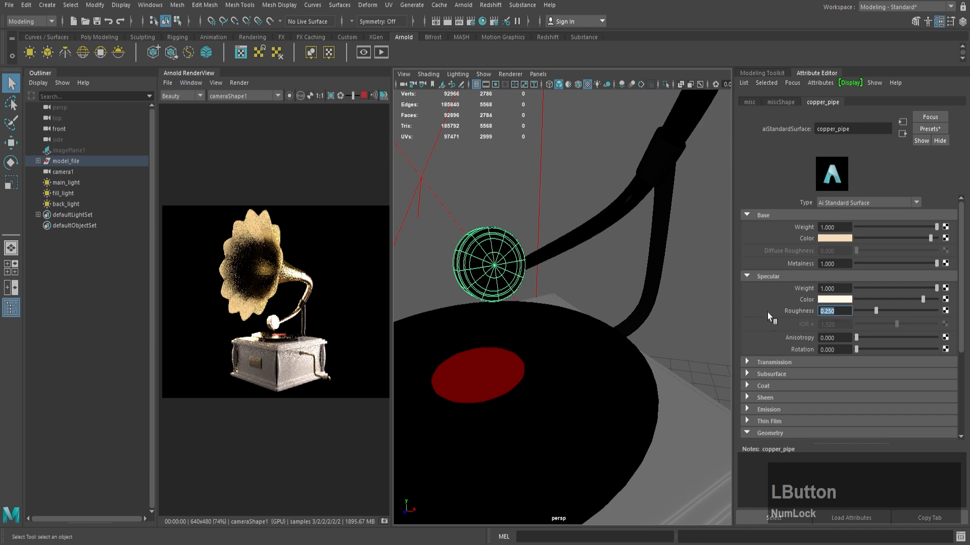
type("0.3")
type("0")
key("BackSpace")
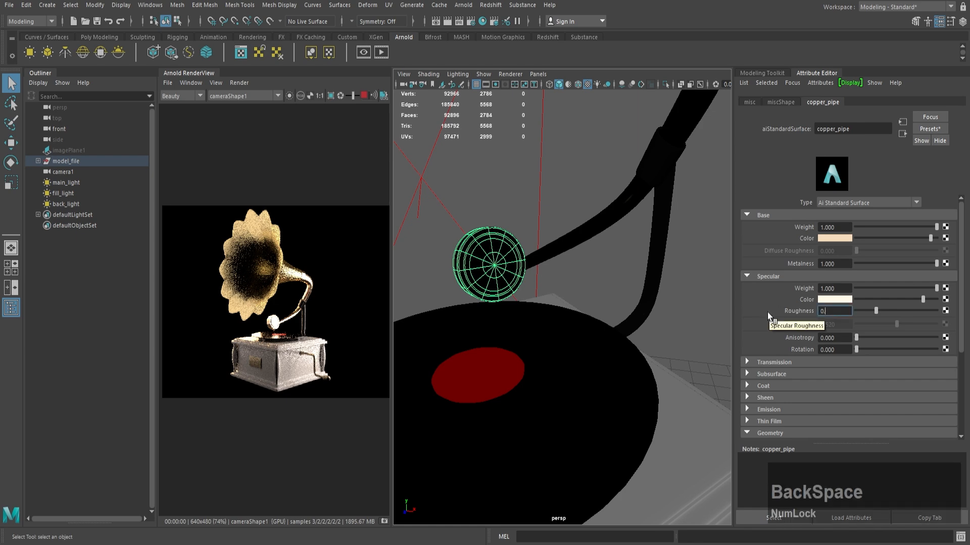
type("3")
key("KP_Enter")
Step: Set the copper_pipe material's specular anisotropy to 0.7 and its rotation to 0.3
left_click_drag(841, 338, 780, 332)
type("0.7")
key("KP_Enter")
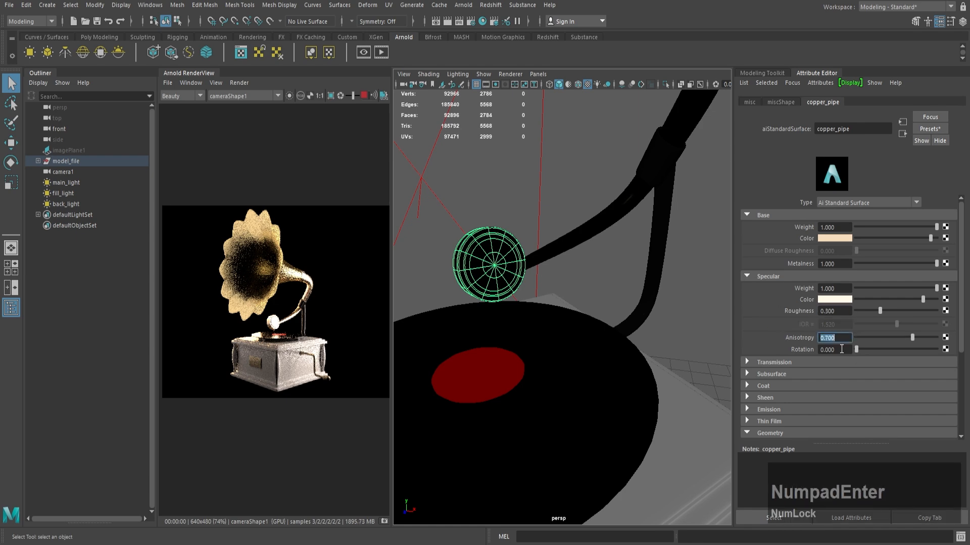
left_click_drag(841, 349, 765, 335)
type("0.3")
key("BackSpace")
key("BackSpace")
key("KP_Enter")
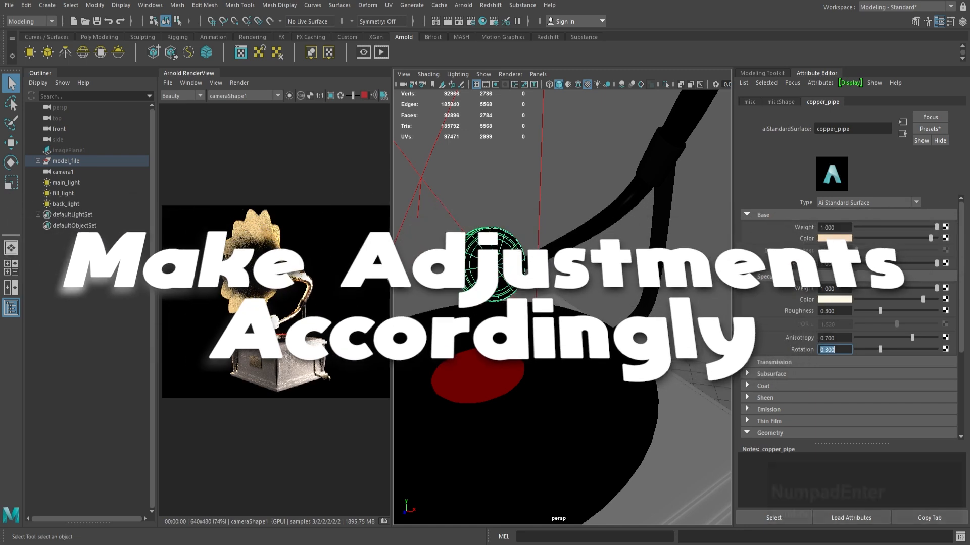
left_click_drag(913, 349, 921, 346)
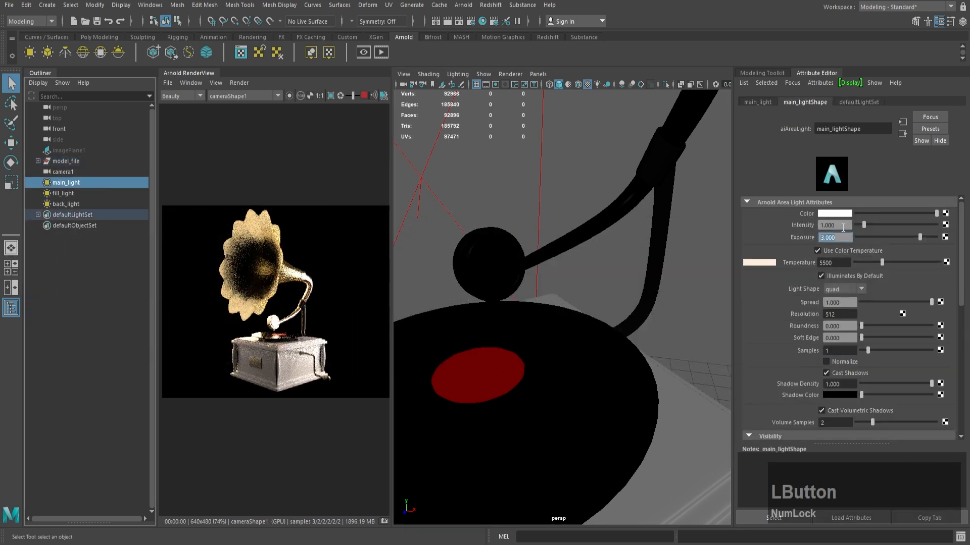
Step: Try an intensity of 0.5 on main_light and restore it to 1
left_click_drag(843, 228, 783, 225)
type("0.5")
key("KP_Enter")
left_click(780, 224)
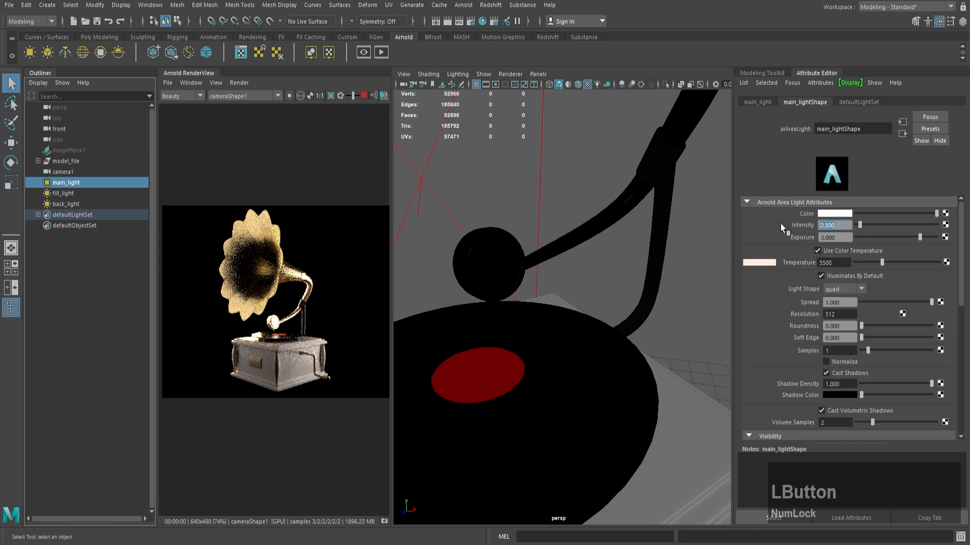
type("1")
key("KP_Enter")
Step: Set main_light's exposure to 2 and stop the live Arnold render
left_click_drag(841, 237, 787, 234)
type("2")
key("KP_Enter")
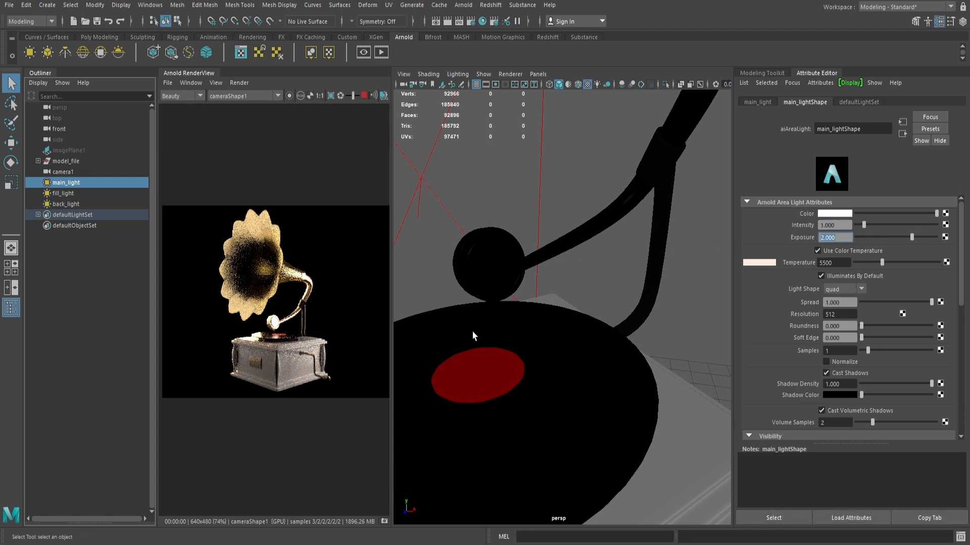
scroll(552, 300, "down", 5)
left_click_drag(550, 300, 509, 265, "alt")
left_click(361, 96)
Step: Set the disc1 material's specular anisotropy to 0.7 and its rotation to 0.5
left_click(549, 372)
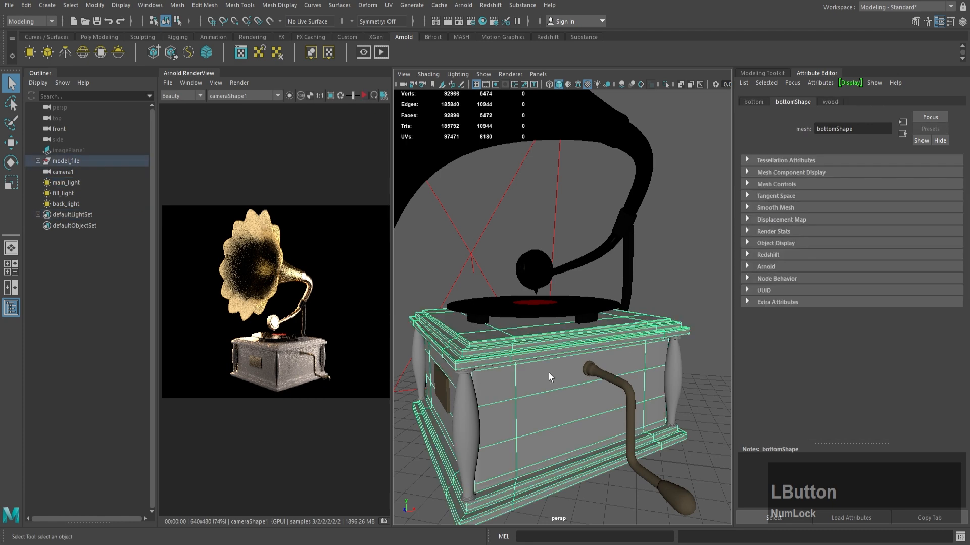
scroll(548, 373, "down", 3)
left_click_drag(540, 351, 557, 366, "alt")
middle_click_drag(557, 366, 558, 355, "alt")
scroll(566, 304, "up", 4)
left_click(566, 310)
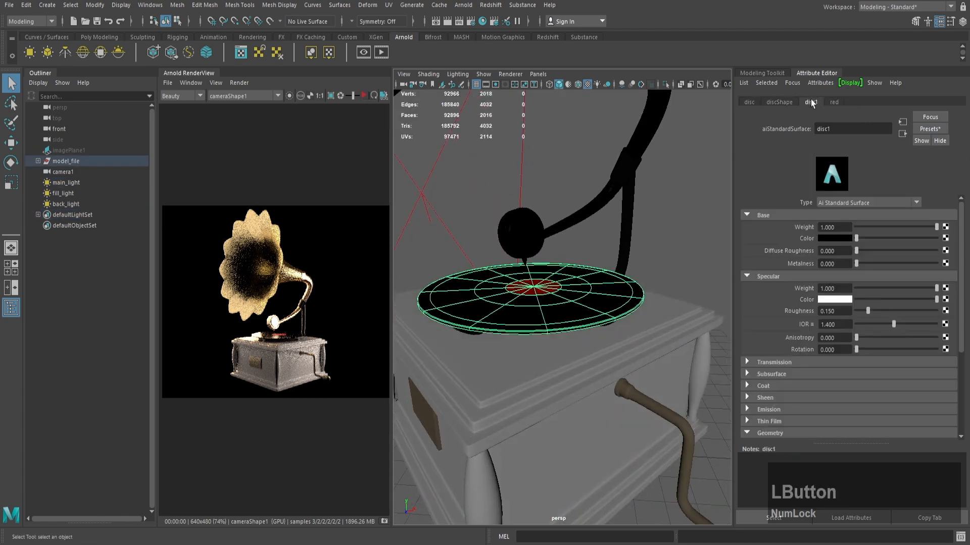
type("0.7")
key("KP_Enter")
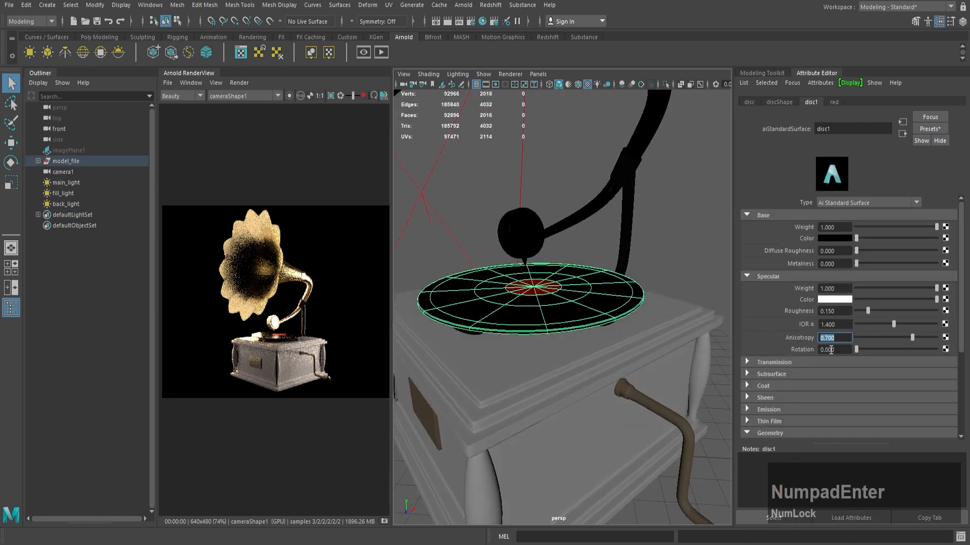
left_click(838, 350)
type("0.")
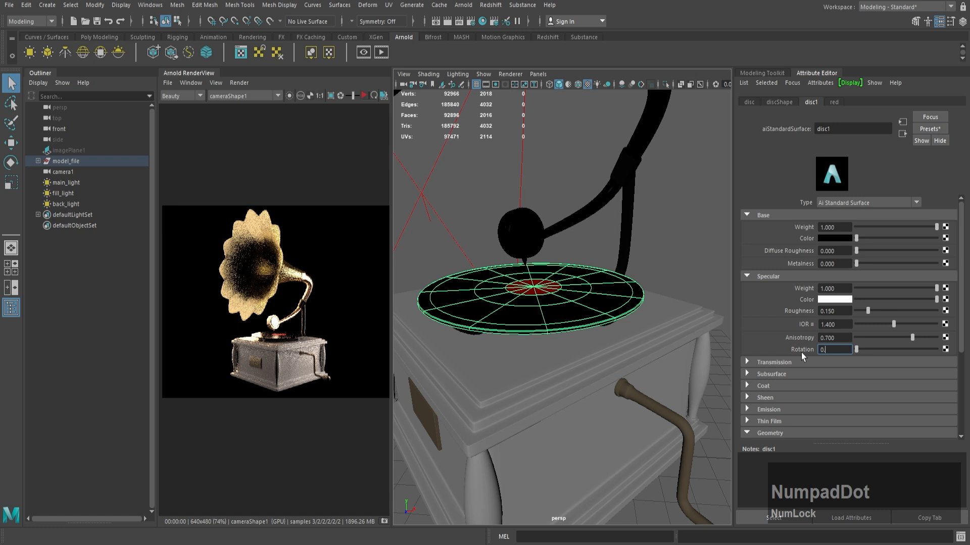
type("5")
key("KP_Enter")
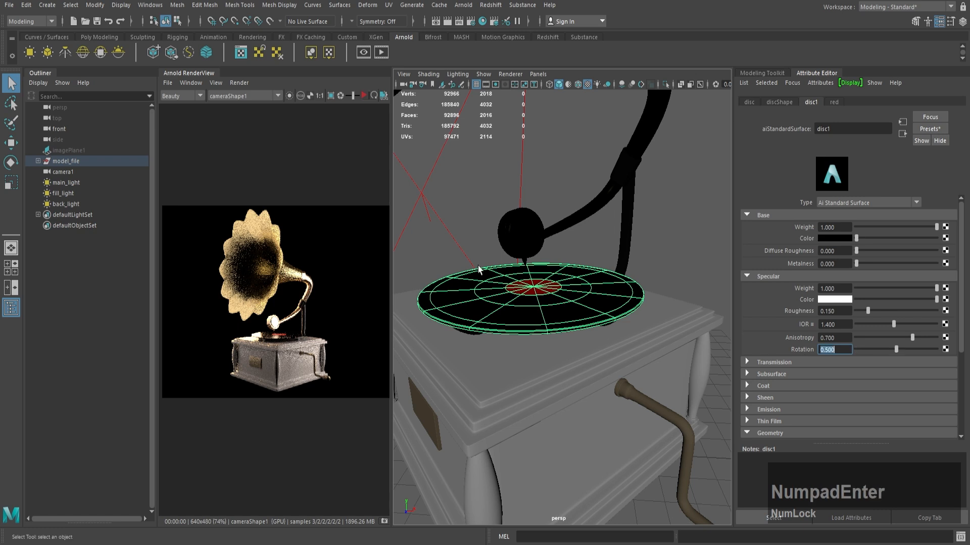
Step: Darken the base color of the black_metal material on the horn's upright holder
left_click(628, 247)
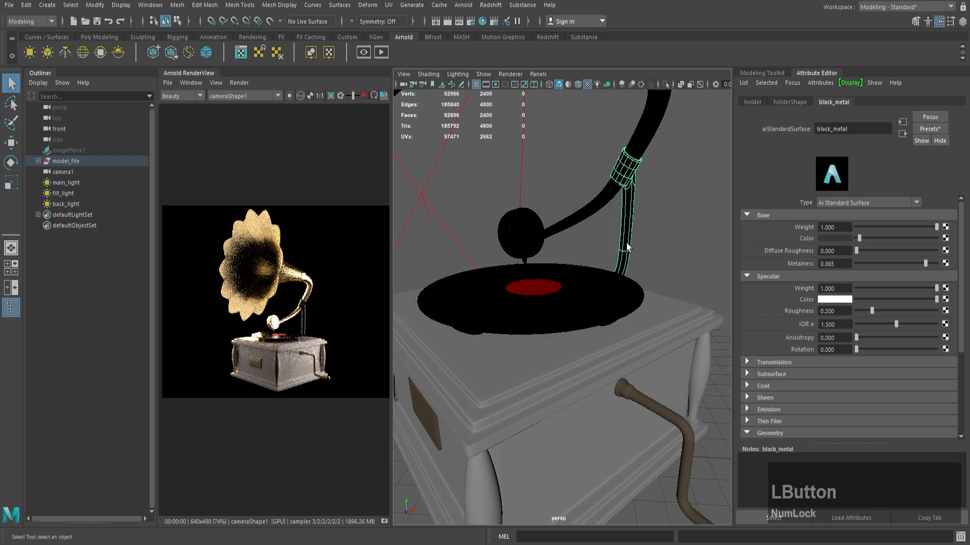
left_click_drag(859, 237, 857, 237)
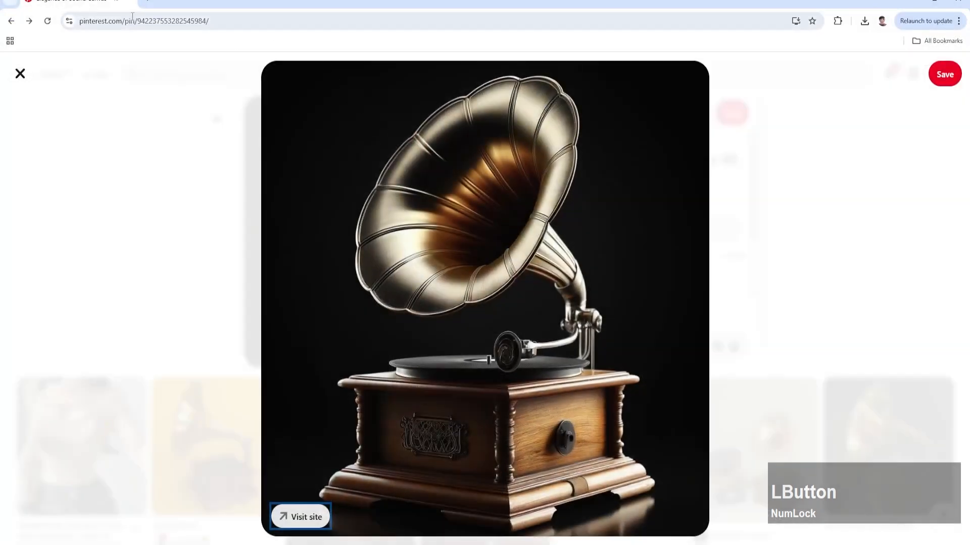
Step: Switch to Chrome, search Google for "ior for metal" in a new tab, and open the pixelandpoly.com IOR list
left_click(144, 3)
type("ior ")
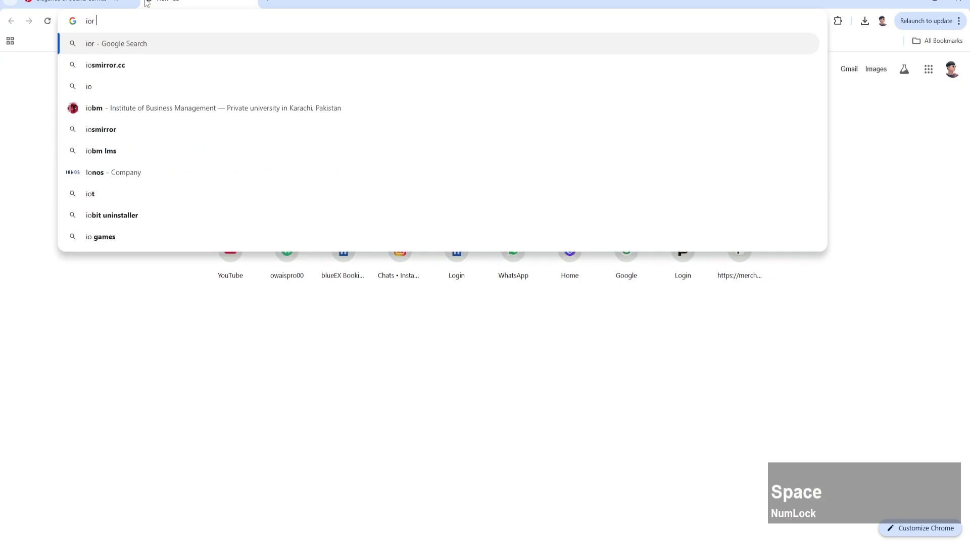
type("for metal")
key("Return")
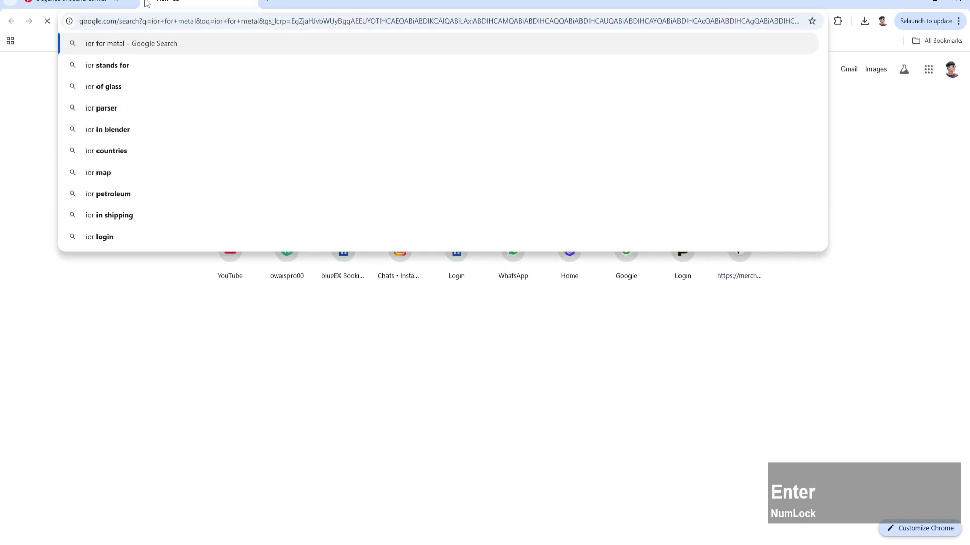
left_click(178, 175)
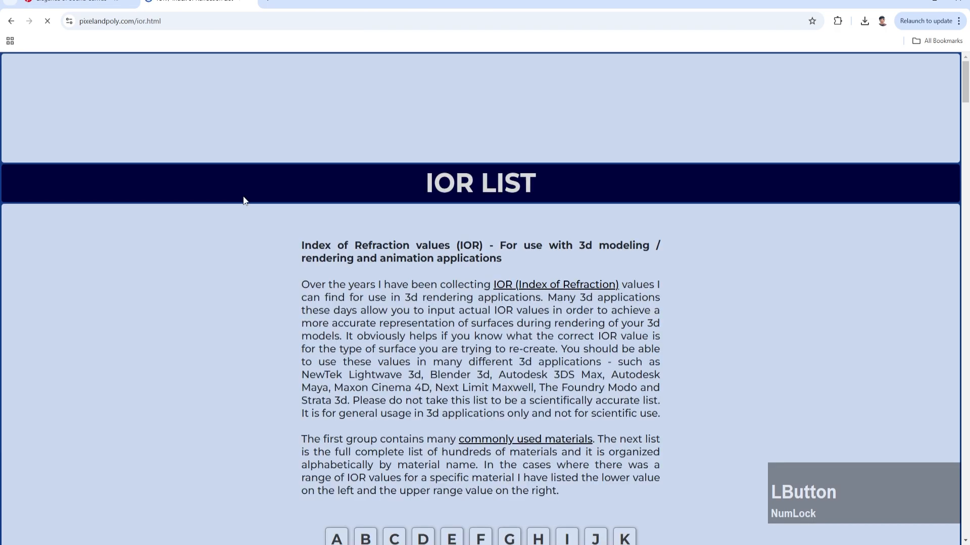
Step: Examine the Common Materials table for the index of refraction values of metals
scroll(362, 256, "down", 8)
scroll(363, 256, "down", 20)
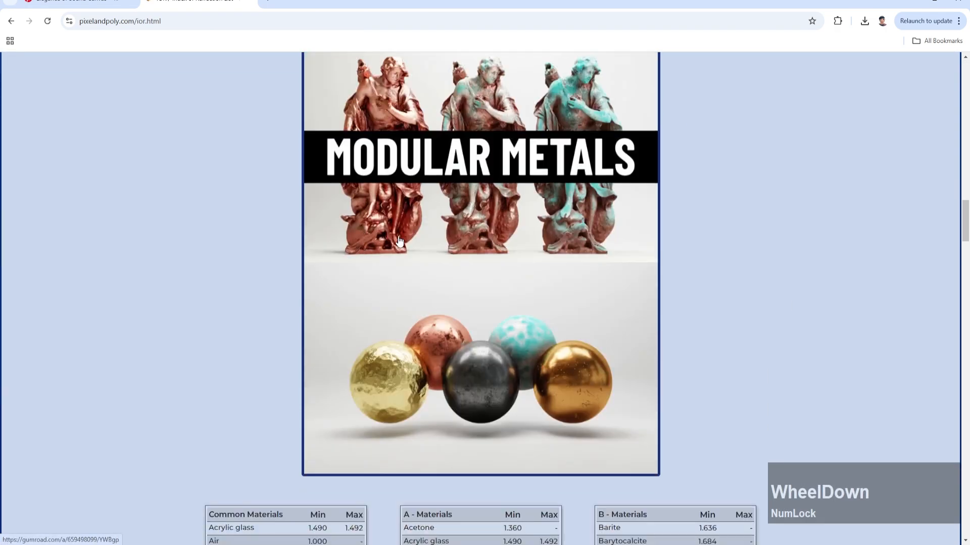
scroll(399, 240, "down", 6)
scroll(399, 240, "down", 1)
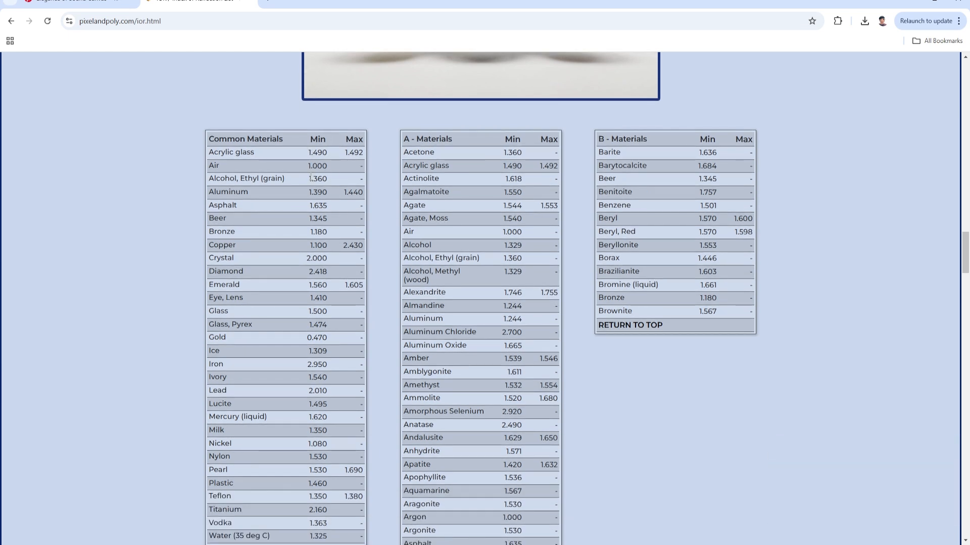
scroll(290, 246, "down", 2)
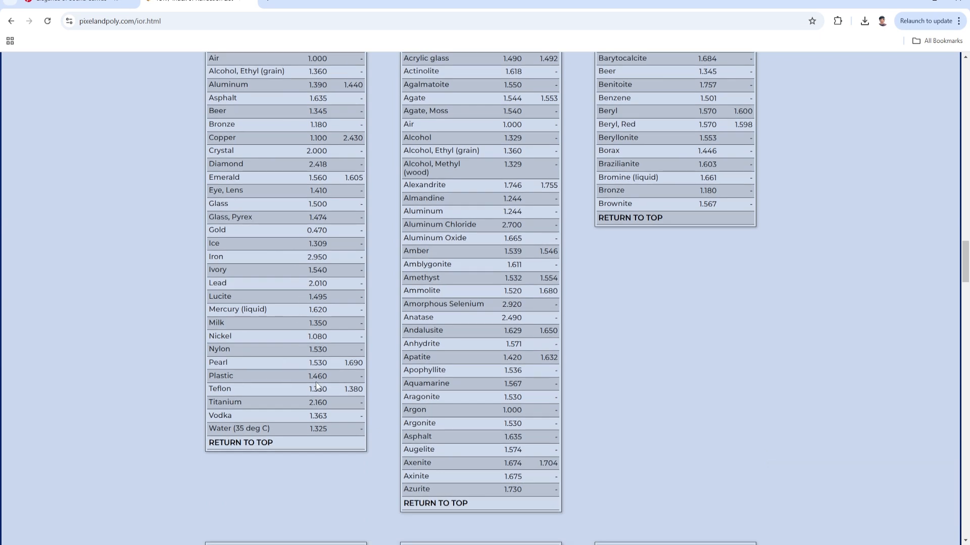
scroll(293, 257, "up", 1)
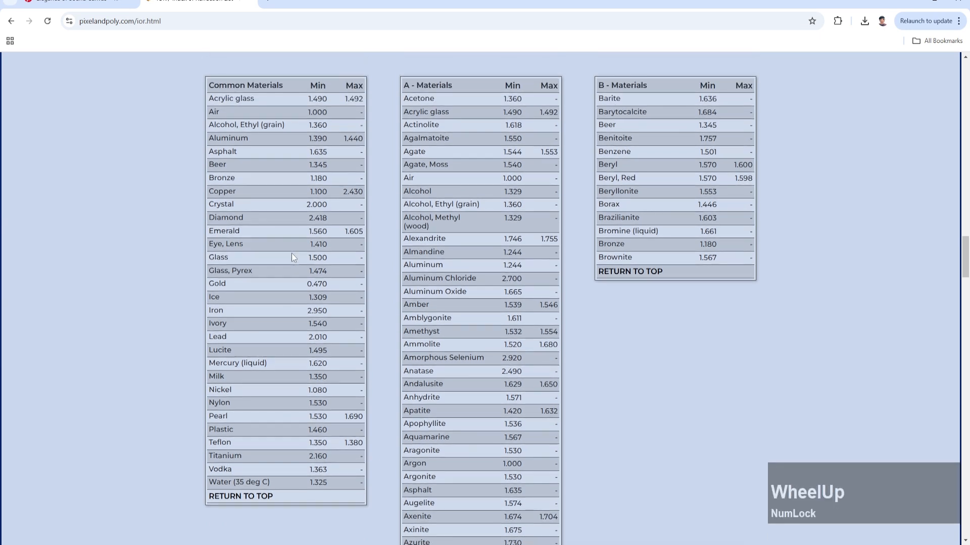
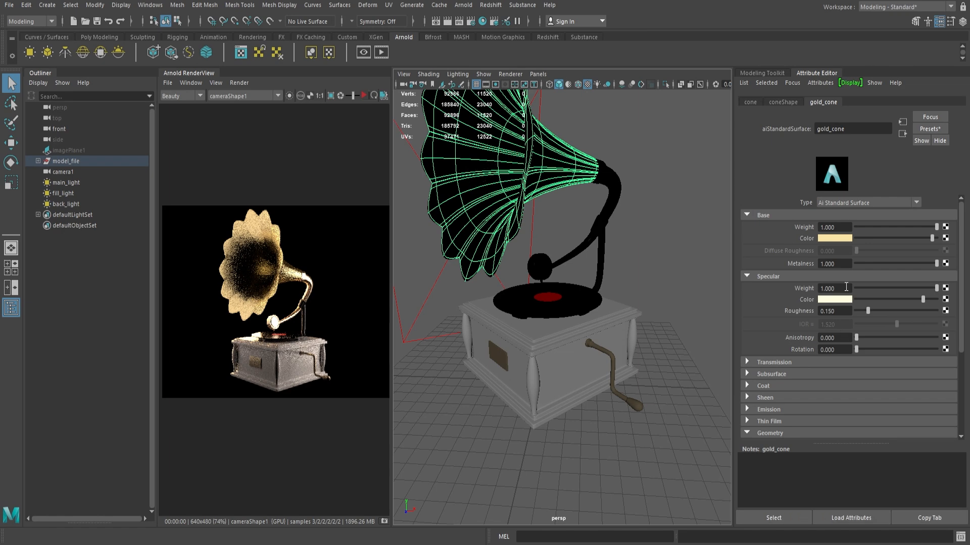
Step: Lower the gold_cone material's metalness to about 0.911, set its specular IOR to 0.47, and refresh the Arnold render
left_click_drag(936, 263, 927, 263)
left_click_drag(835, 321, 759, 319)
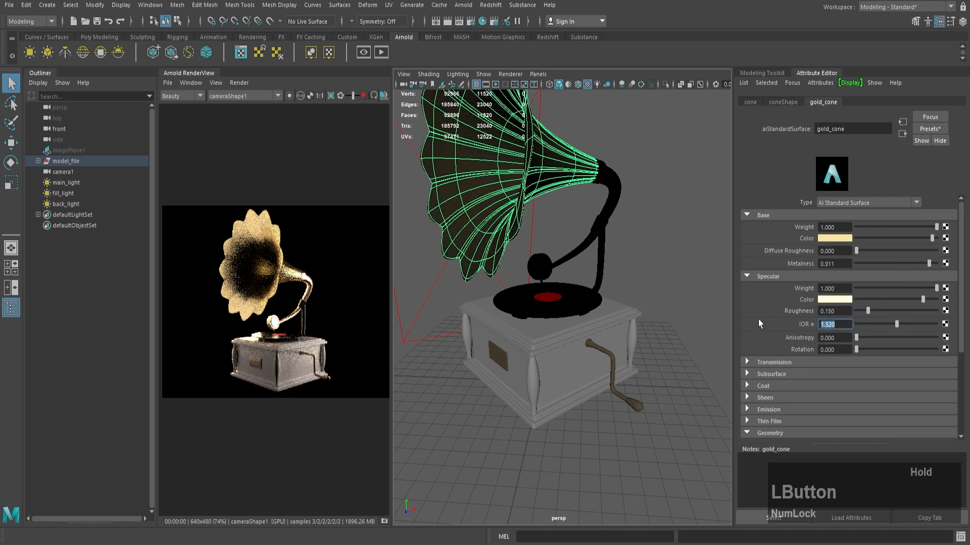
type("0.47")
key("Return")
left_click(363, 94)
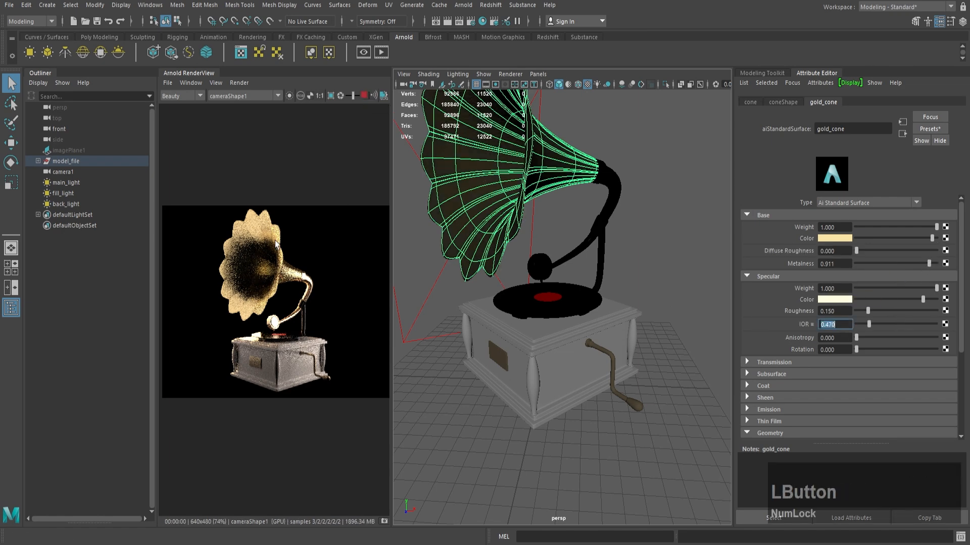
scroll(275, 303, "up", 3)
scroll(460, 222, "down", 7)
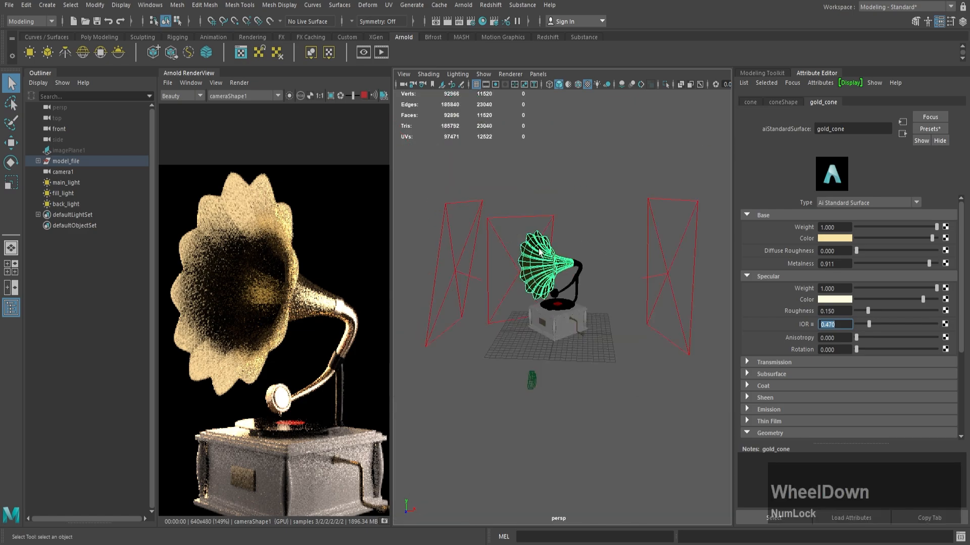
Step: Select the gramophone disc, switch to Chrome, and look through the Common, A and C material tables of the IOR list
scroll(485, 252, "up", 4)
left_click(553, 302)
mouse_move(355, 544)
left_click(355, 513)
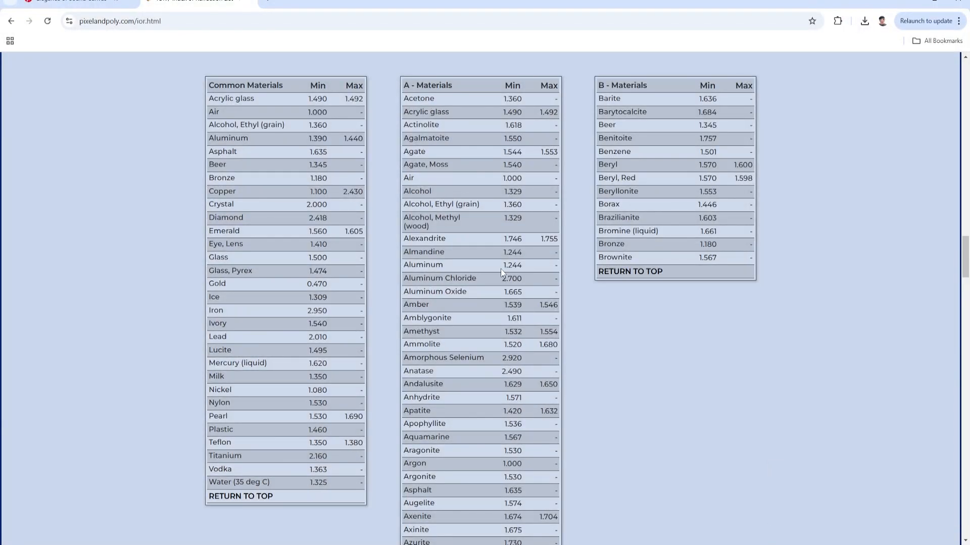
scroll(470, 217, "down", 2)
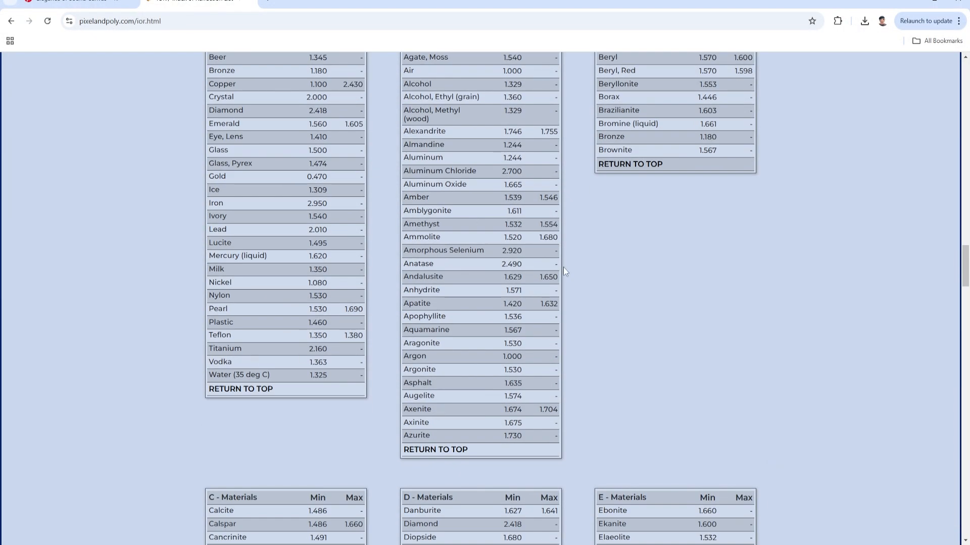
scroll(661, 171, "up", 3)
scroll(659, 216, "down", 10)
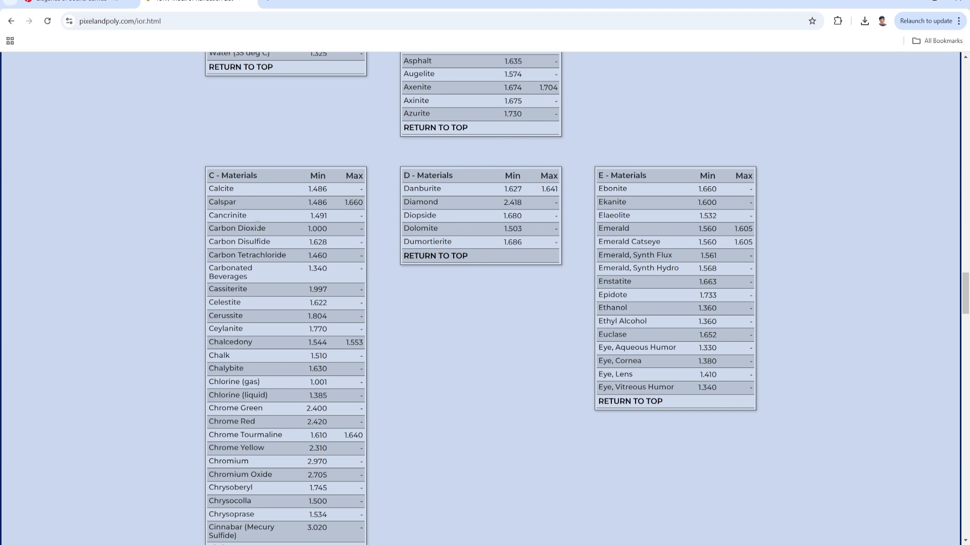
scroll(255, 238, "down", 7)
scroll(252, 303, "up", 8)
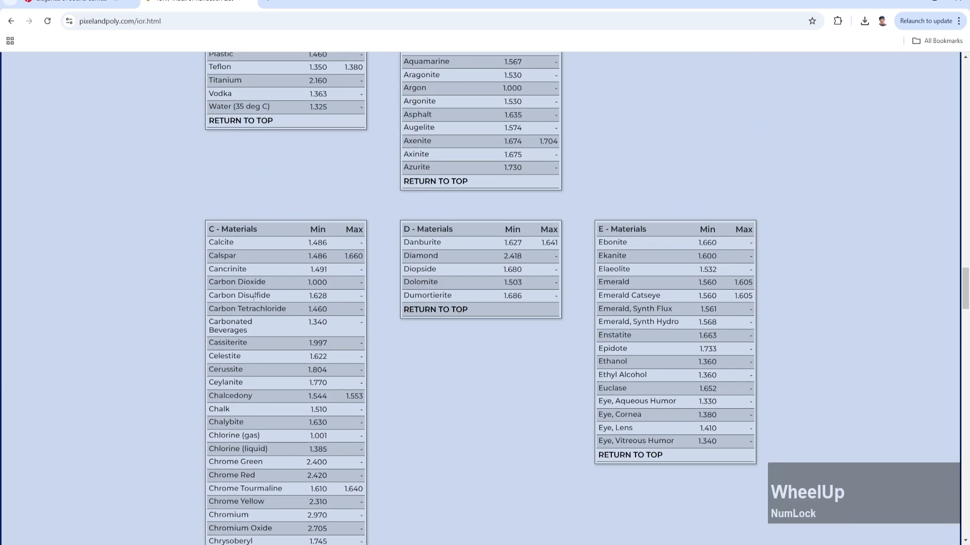
scroll(255, 278, "down", 16)
scroll(288, 237, "up", 12)
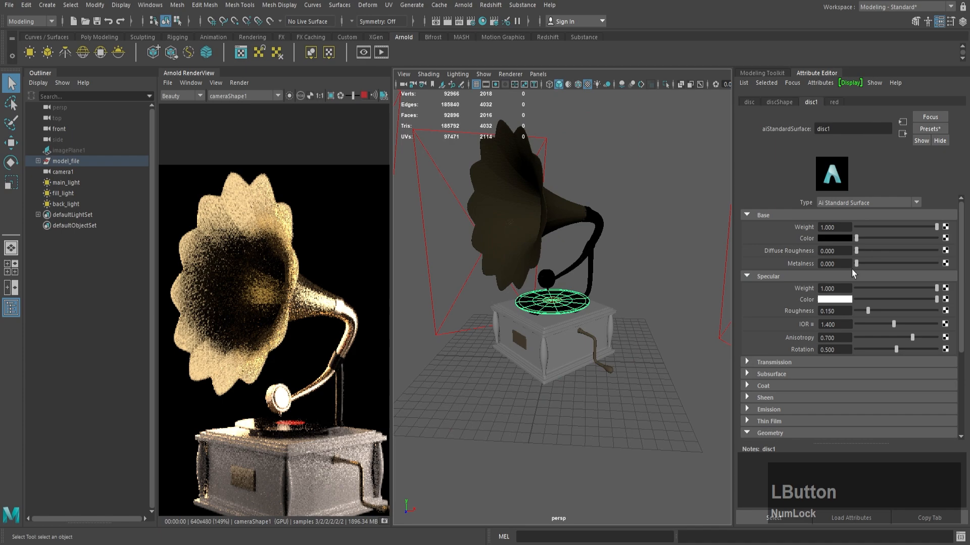
Step: Switch back to Maya, set the disc1 material's specular IOR to 1.2 and anisotropy to 0.7, and refresh the render
double_click(838, 324)
type("1.2")
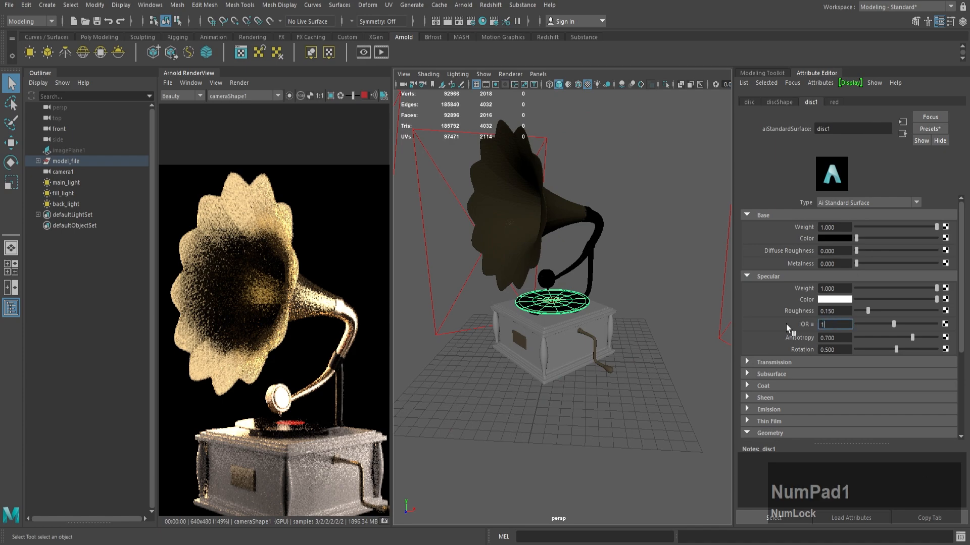
key("Return")
double_click(834, 337)
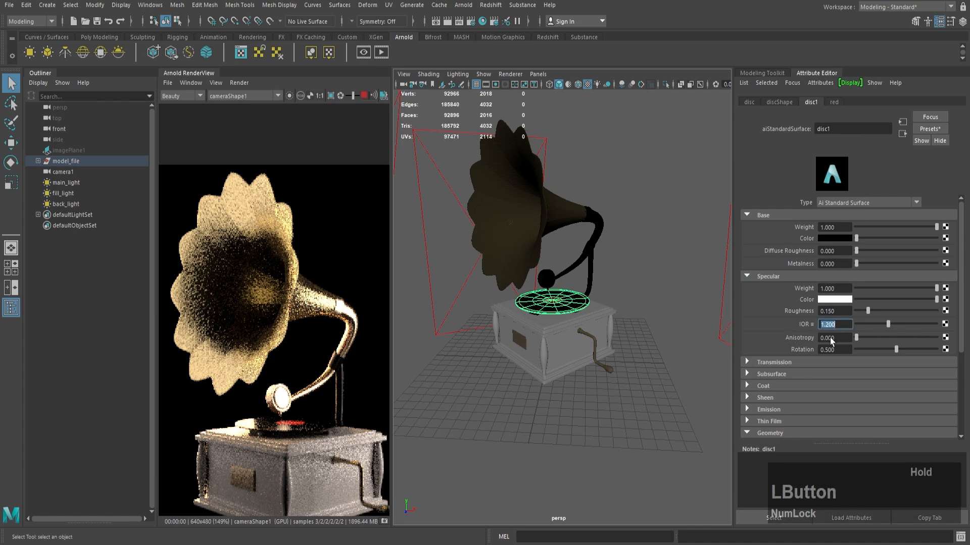
type("0.7")
key("Return")
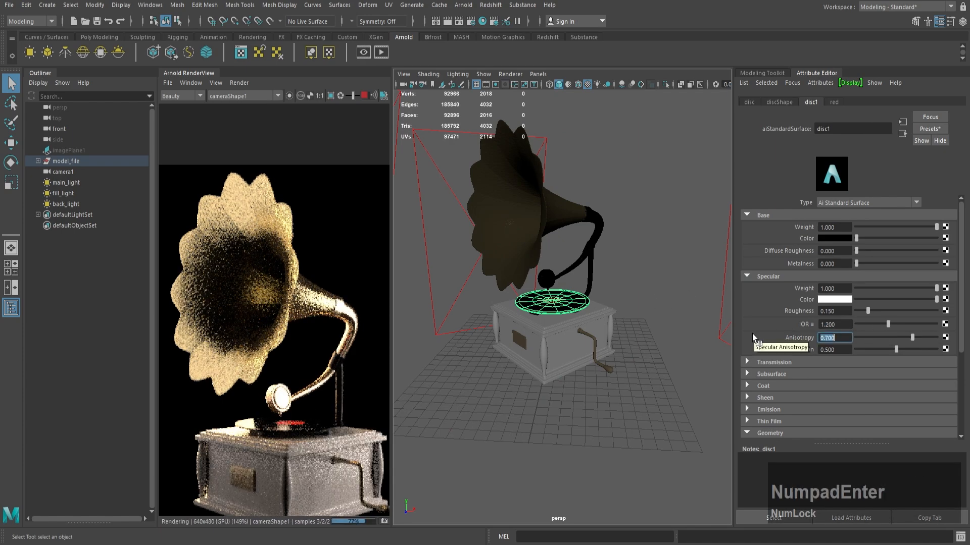
left_click(814, 271)
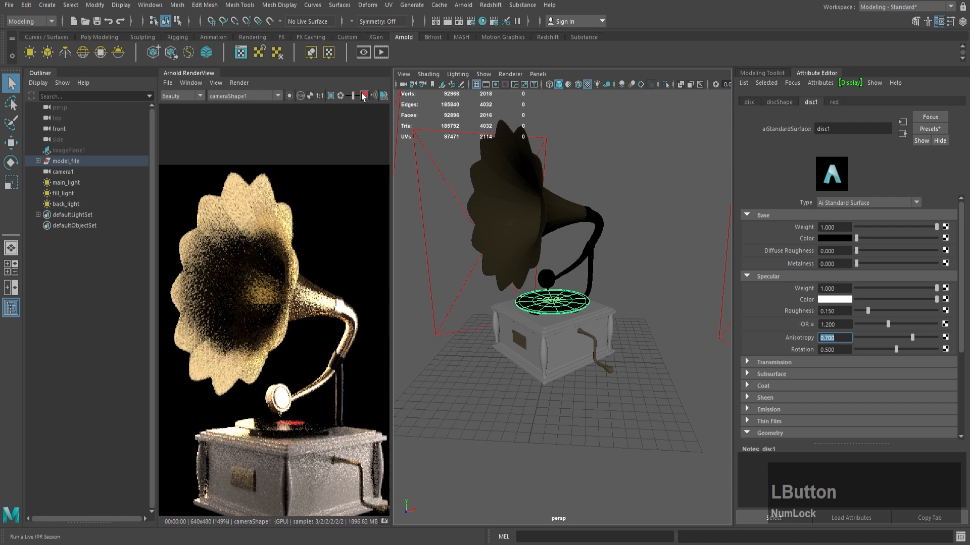
Step: Select the gramophone's box and raise the wood material's base weight to 1
left_click_drag(566, 337, 567, 329, "alt")
left_click(567, 329)
scroll(567, 330, "up", 5)
left_click_drag(921, 228, 941, 227)
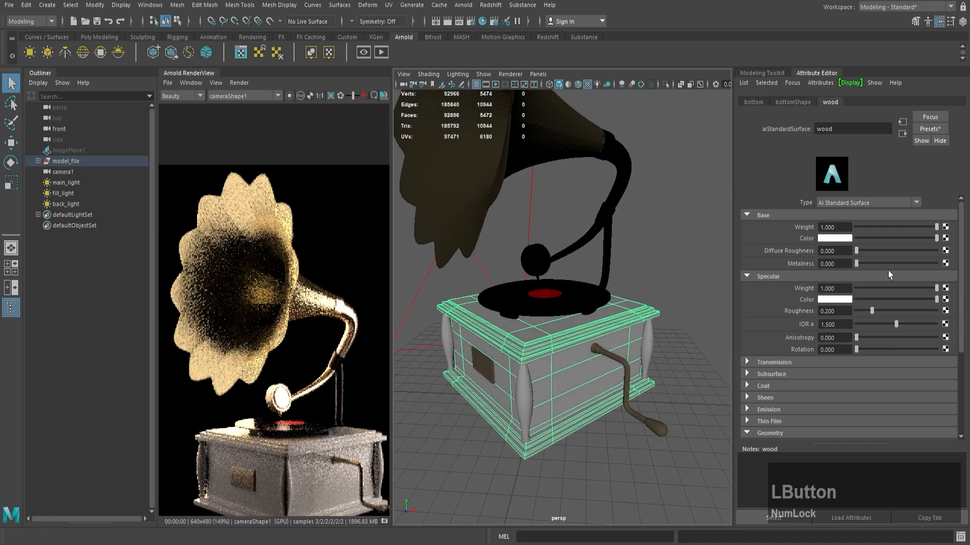
Step: Connect a file texture to the wood material's base color and load 4.jpg from D:\ymodel\2024\gramophone\texture
left_click(946, 238)
left_click(427, 275)
left_click(947, 248)
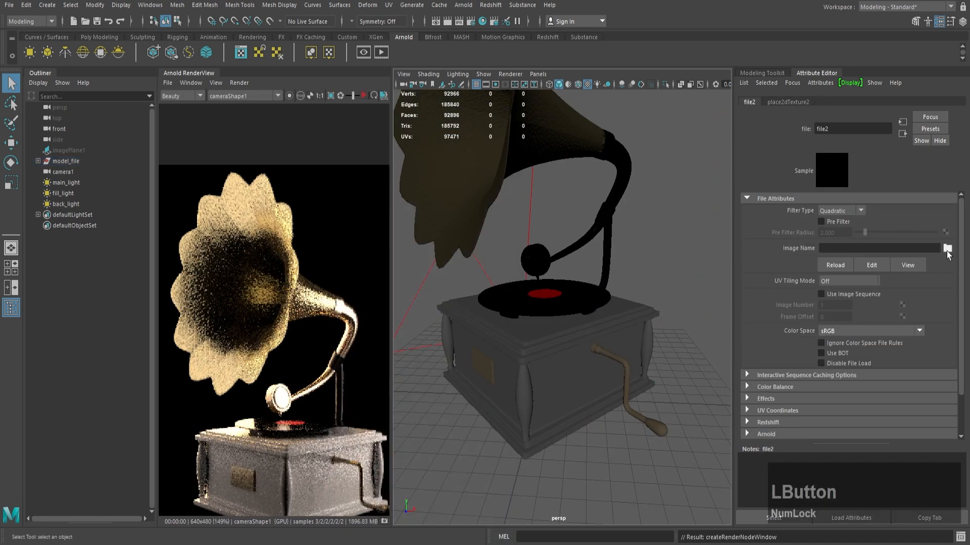
double_click(324, 130)
key("ctrl")
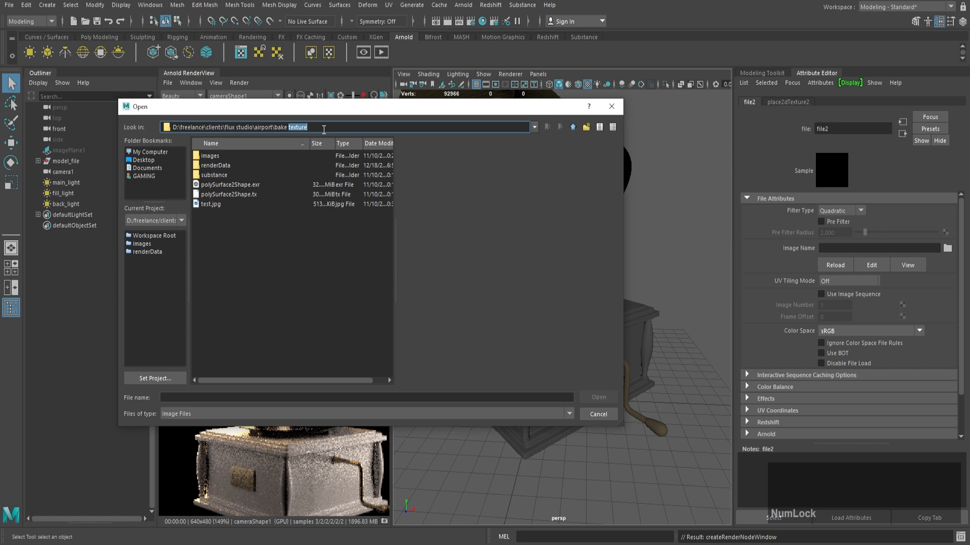
triple_click(324, 130)
type("D:\\ymodel\\2024\\gramophone\\texture")
key("Return")
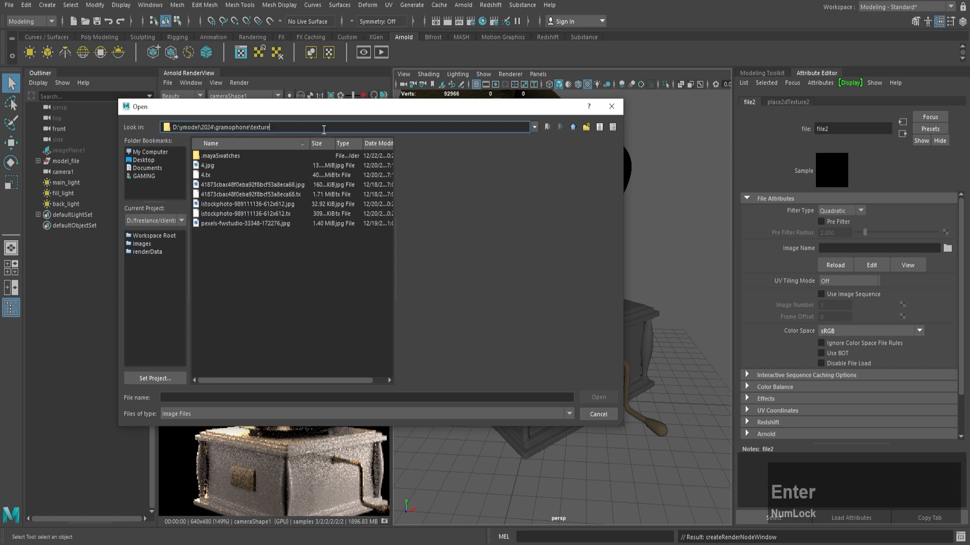
left_click(283, 165)
left_click(613, 395)
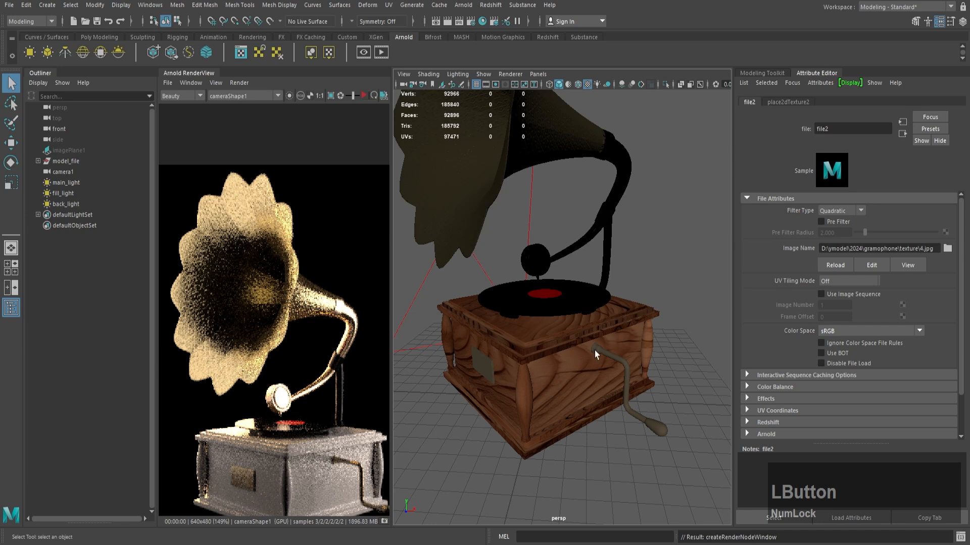
Step: Set the wood texture's Repeat UV to 2 by 2 in its 2D placement attributes
left_click(807, 104)
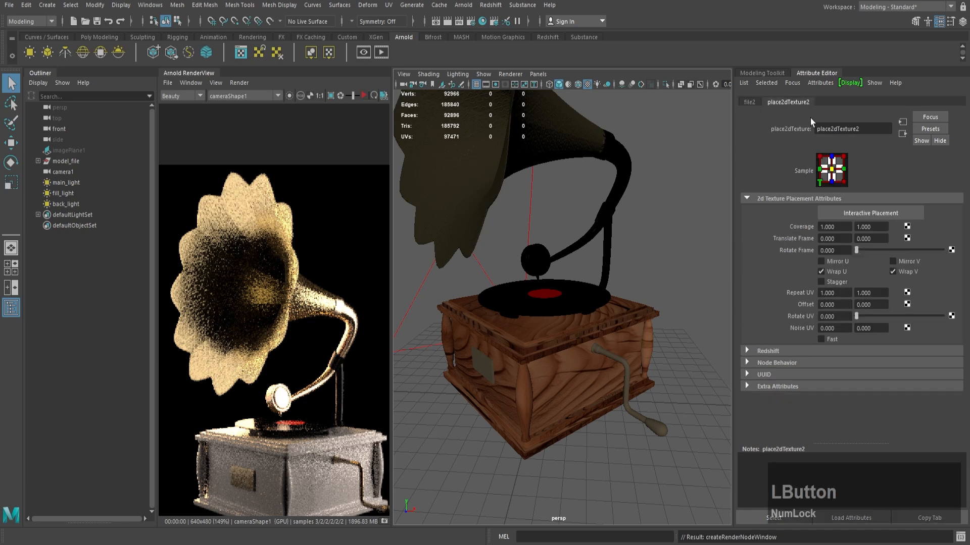
left_click(845, 295)
type("2")
key("Tab")
type("2")
key("KP_Enter")
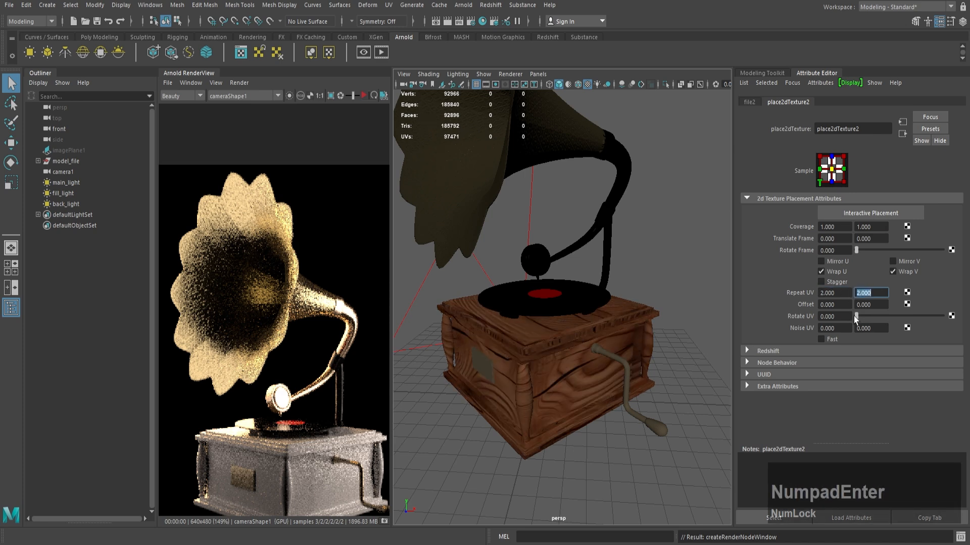
Step: Set the wood texture's Rotate Frame to 90 and go back to the wood material's attributes
left_click(842, 251)
type("90")
key("KP_Enter")
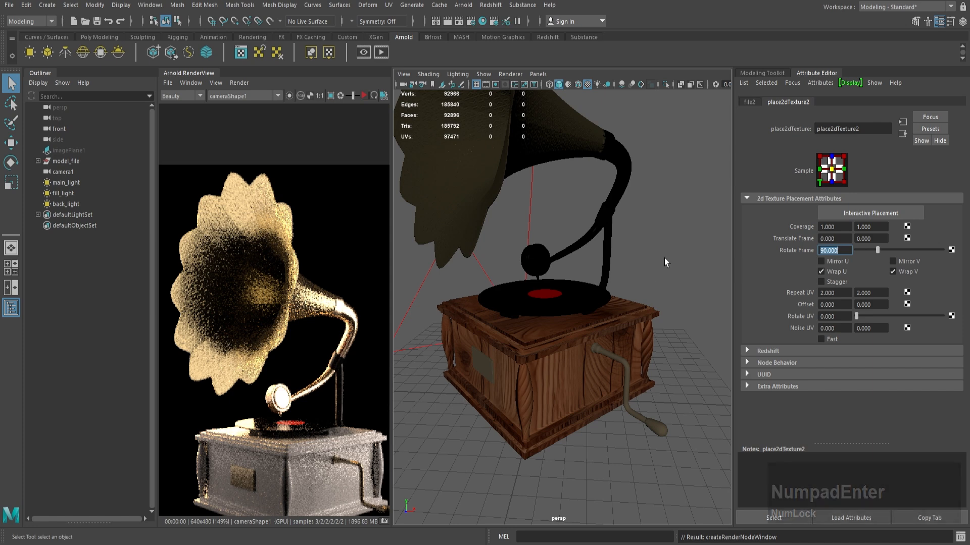
left_click(903, 134)
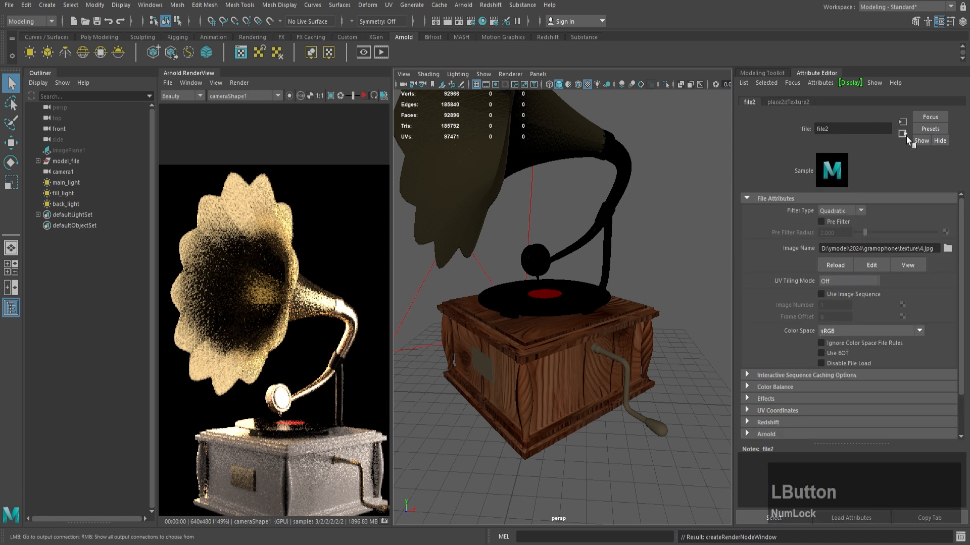
left_click(906, 135)
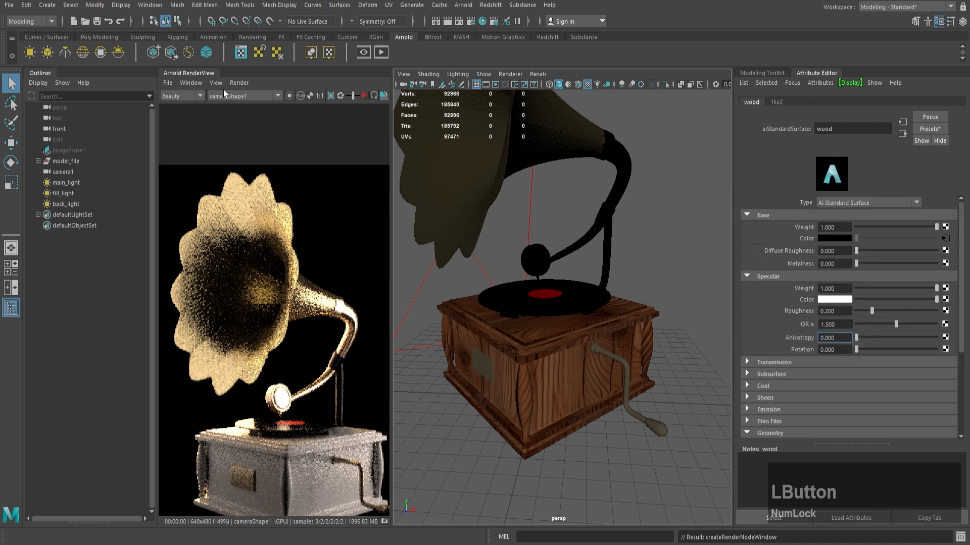
Step: Set the specular IOR of the crank handle's plate material to 1.2 and refresh the Arnold render
scroll(607, 274, "down", 4)
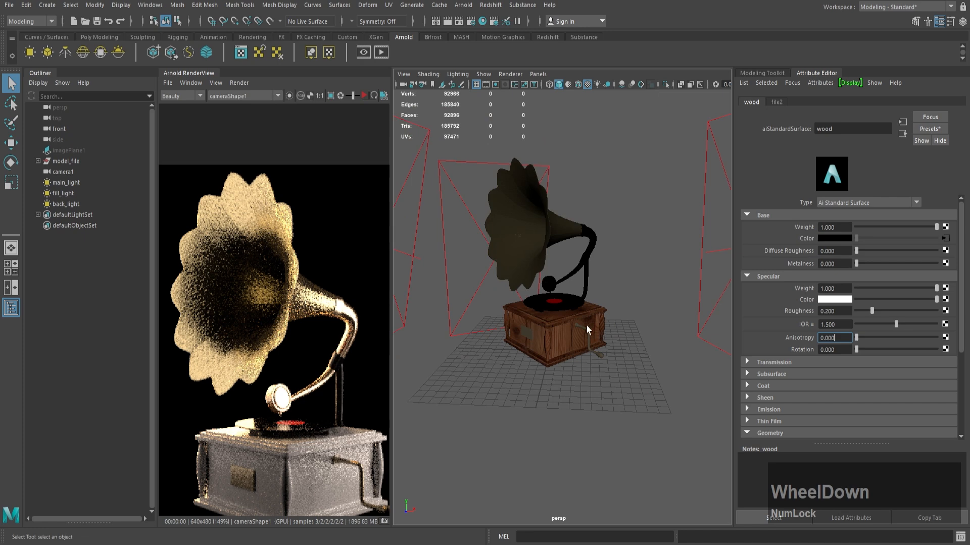
scroll(585, 326, "up", 3)
left_click(600, 347)
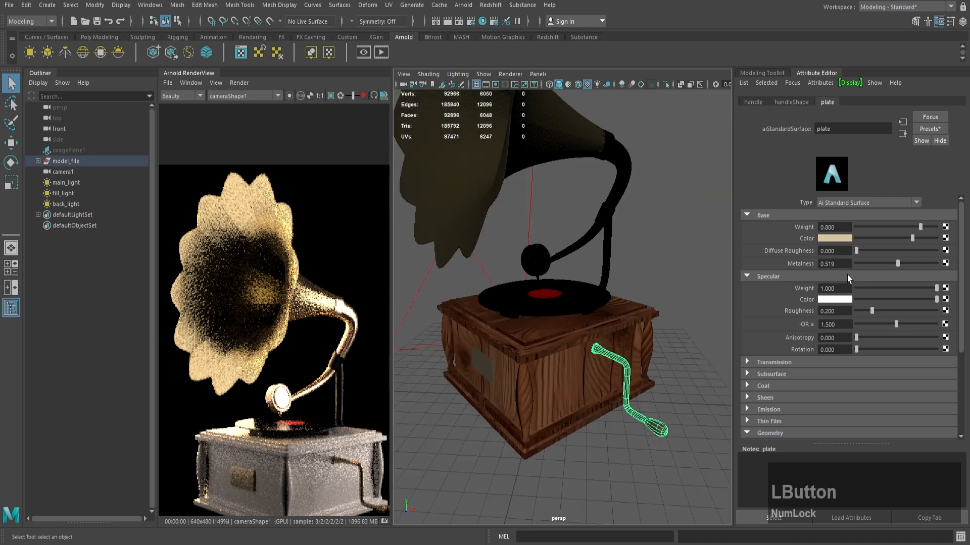
type("1.2")
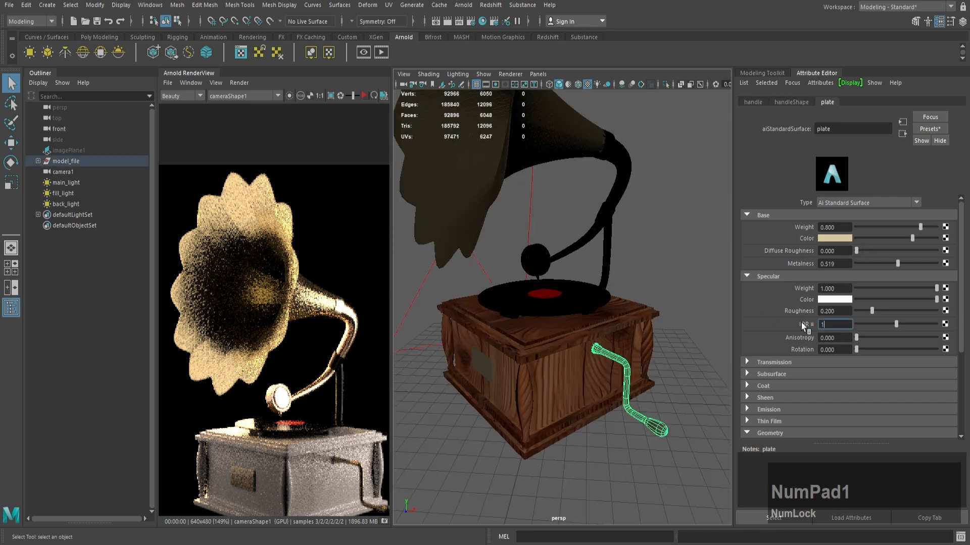
key("Return")
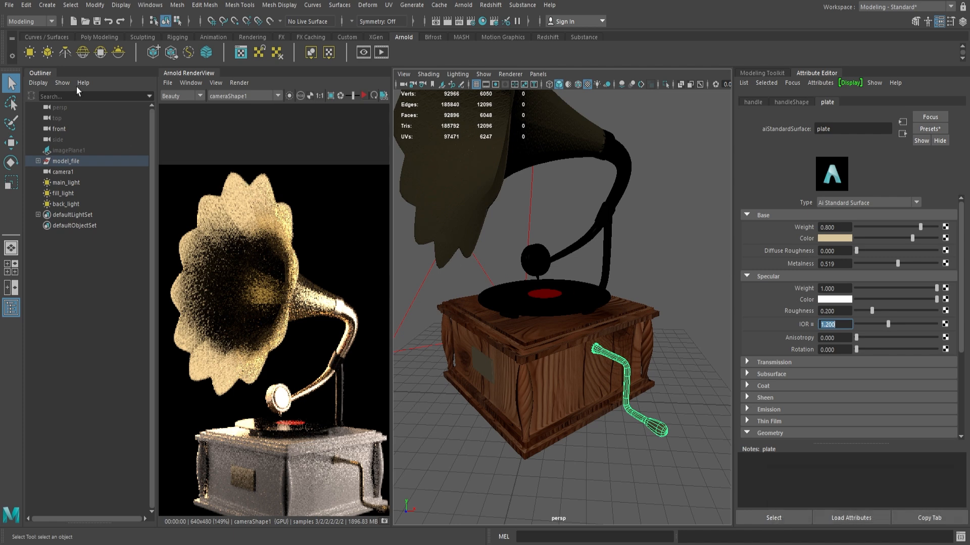
left_click(362, 96)
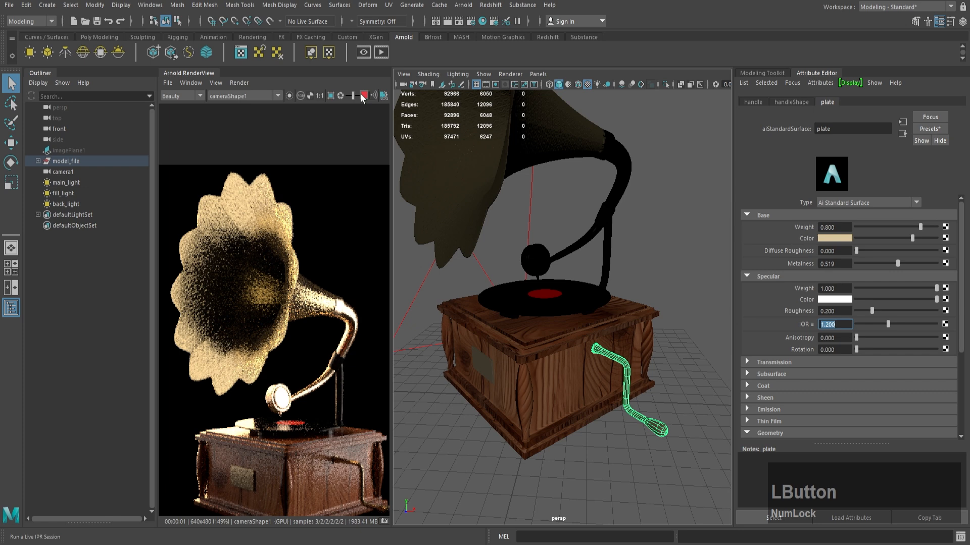
left_click(361, 96)
Step: Set the specular roughness of the box's wood material to 0.35
right_click_drag(577, 256, 575, 274, "alt")
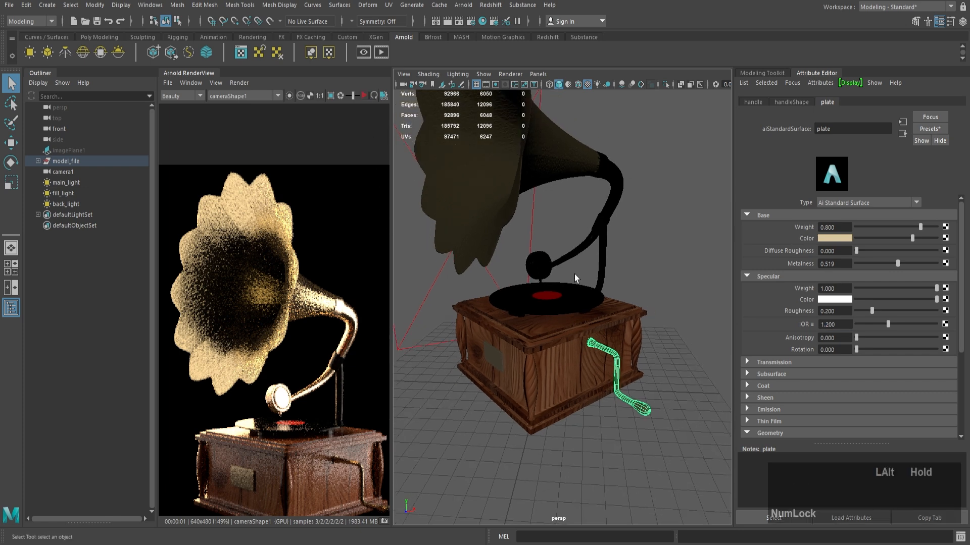
left_click(652, 312)
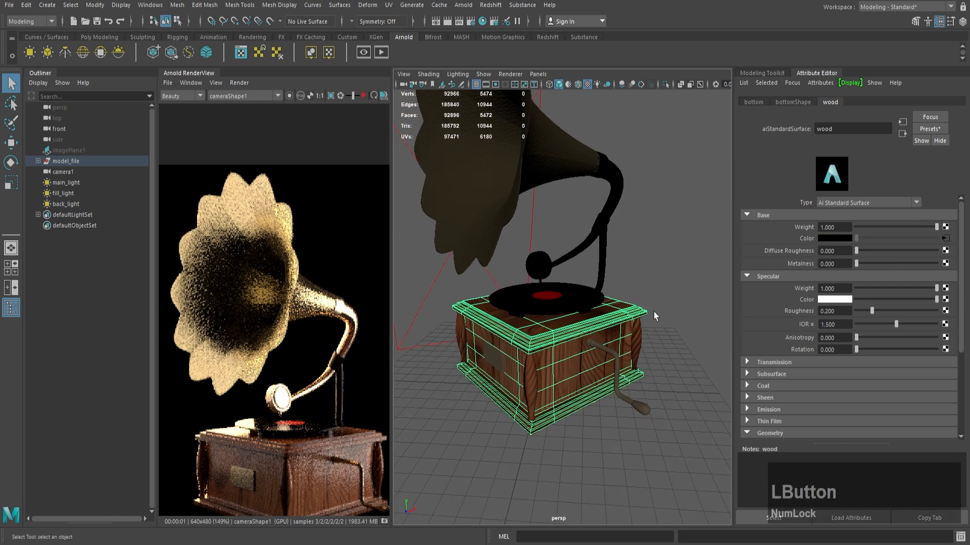
left_click(839, 312)
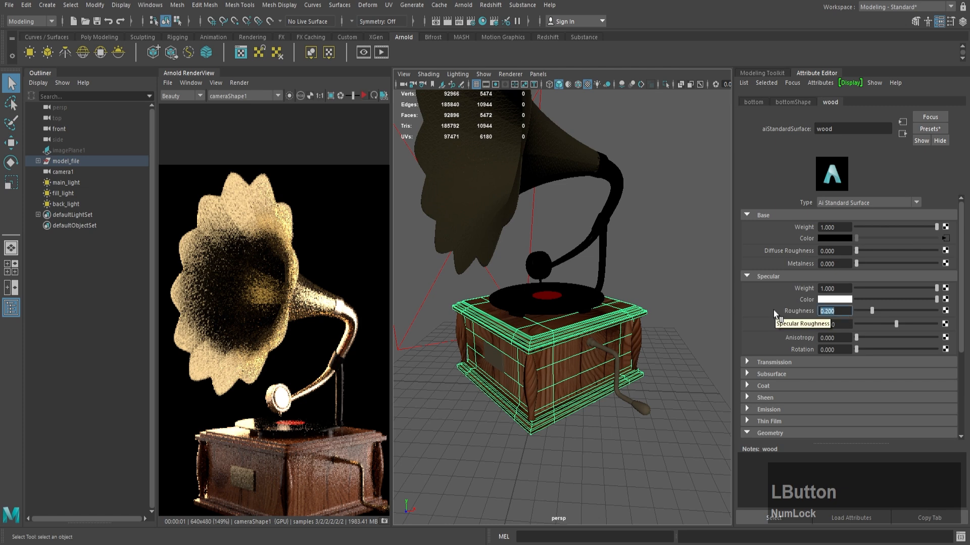
type("0.35")
key("KP_Enter")
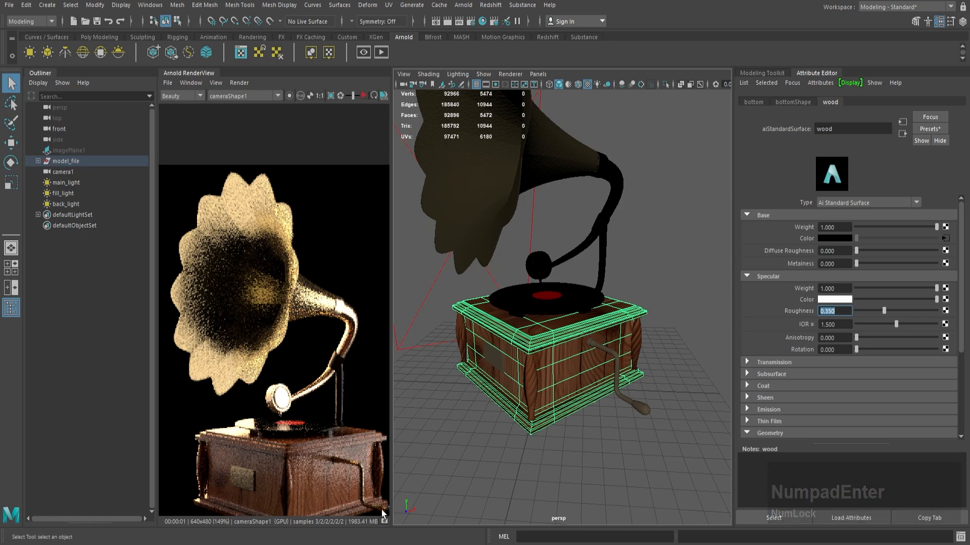
Step: Switch to the browser and look through the alphabetical IOR list for a wood value
left_click(381, 544)
scroll(530, 264, "down", 20)
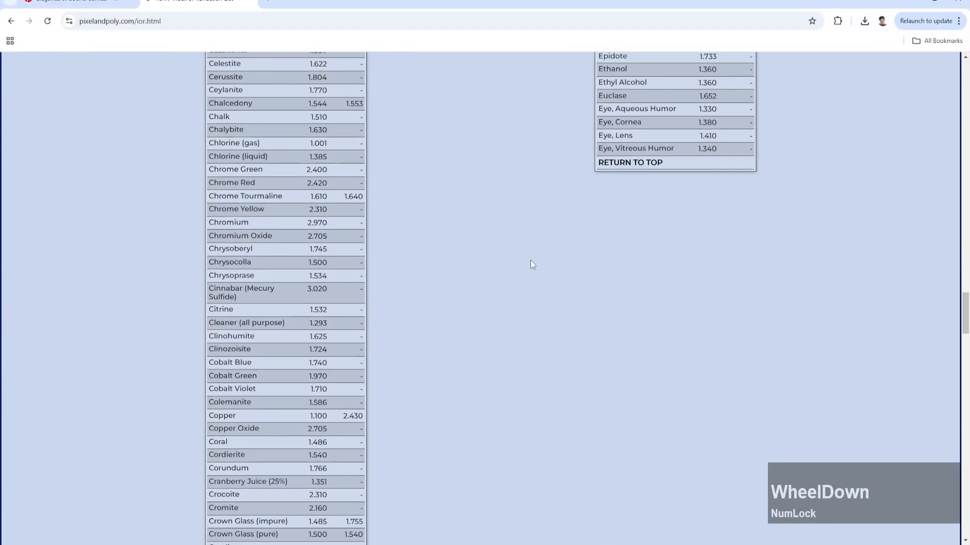
scroll(531, 265, "up", 4)
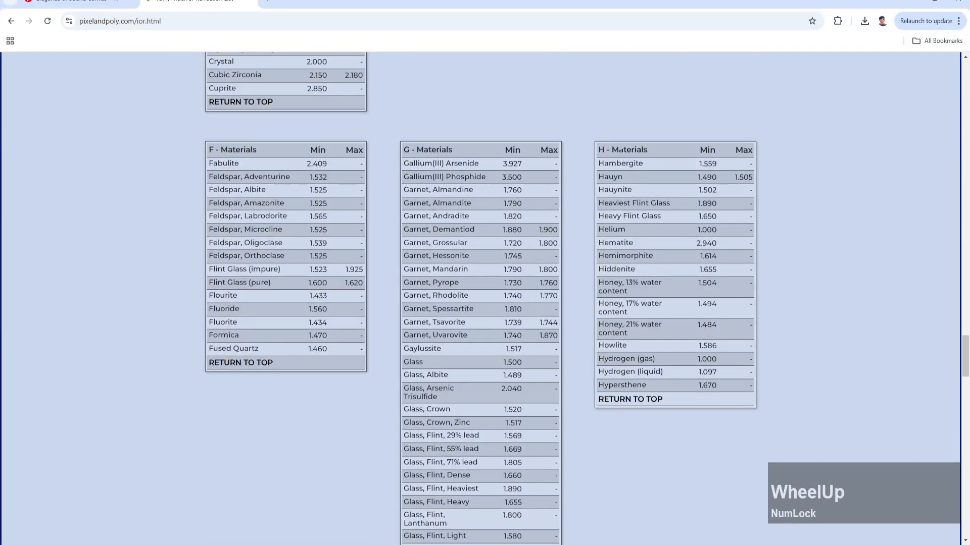
scroll(629, 268, "down", 10)
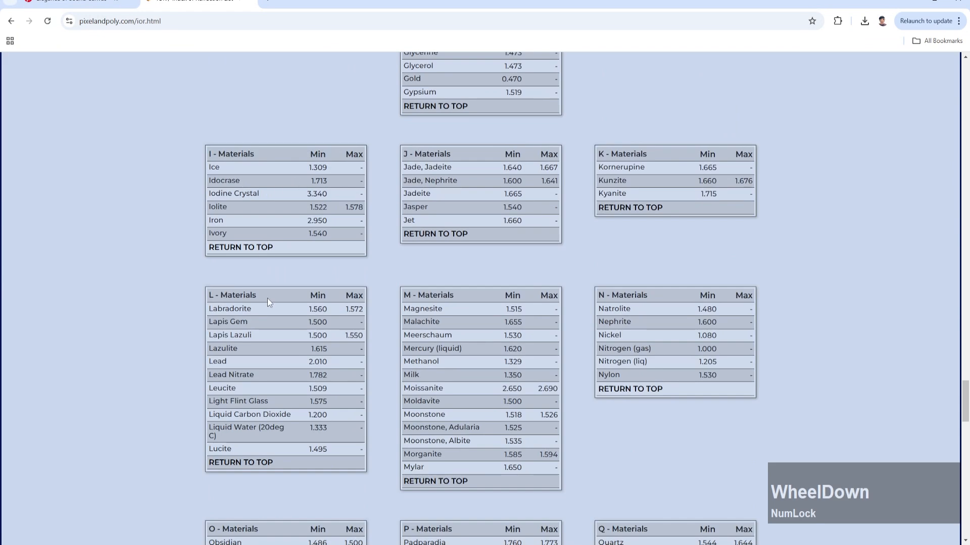
scroll(486, 337, "down", 6)
scroll(502, 310, "down", 2)
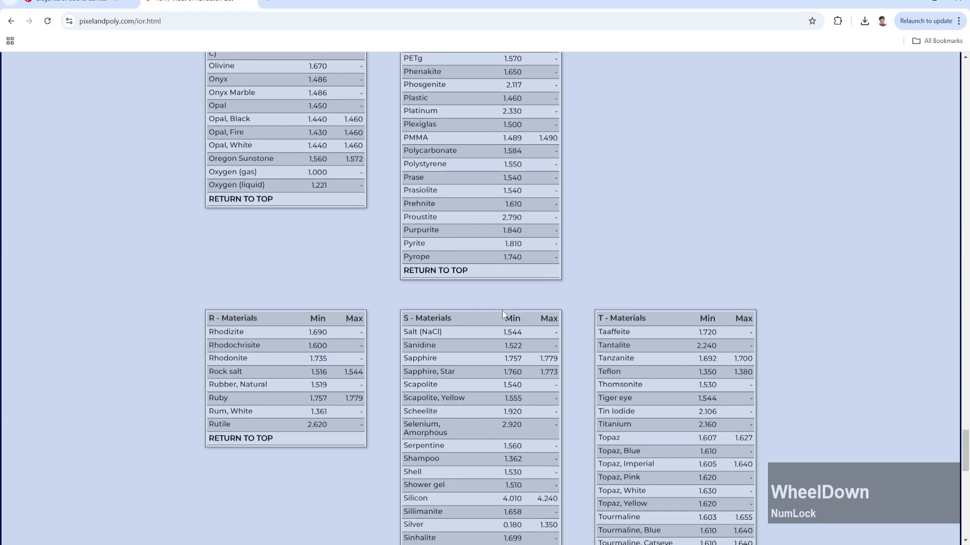
scroll(502, 310, "down", 12)
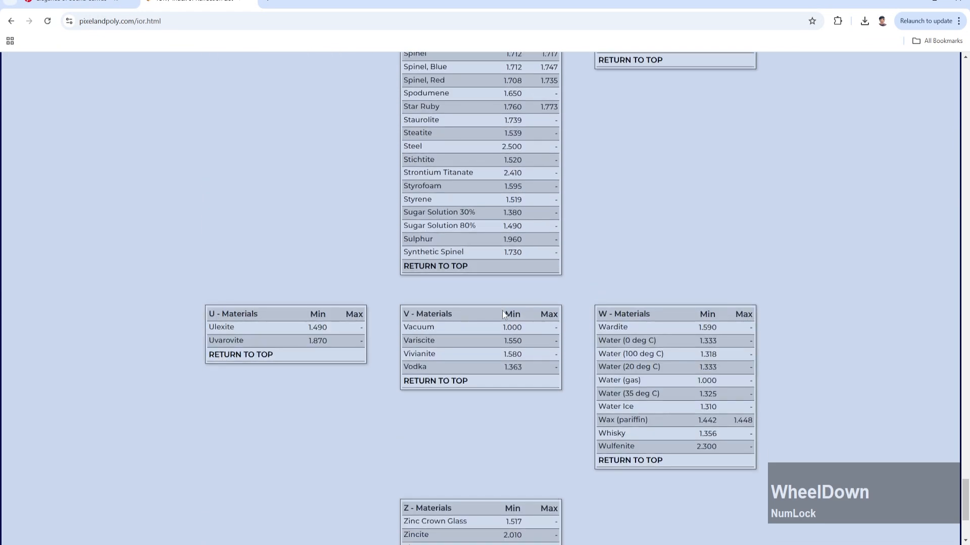
scroll(503, 315, "down", 1)
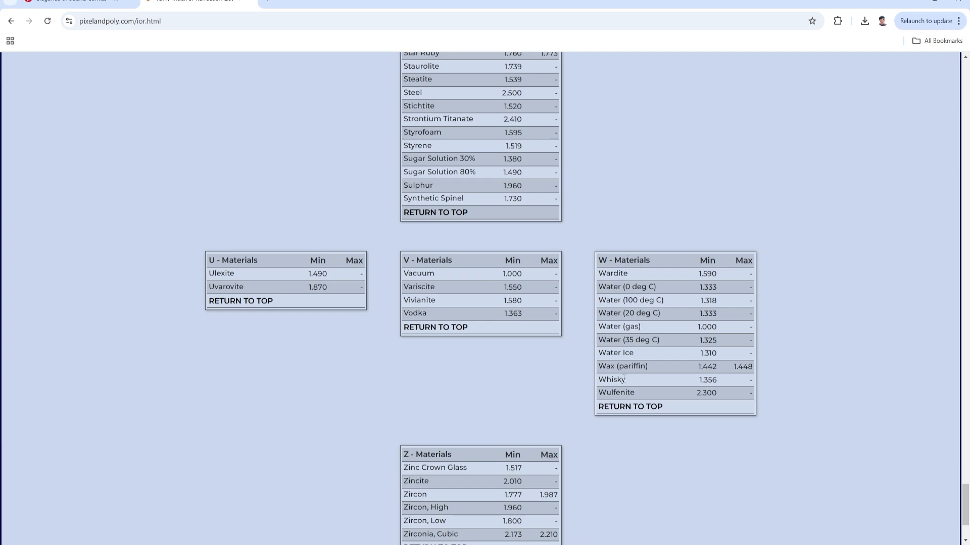
scroll(595, 366, "up", 20)
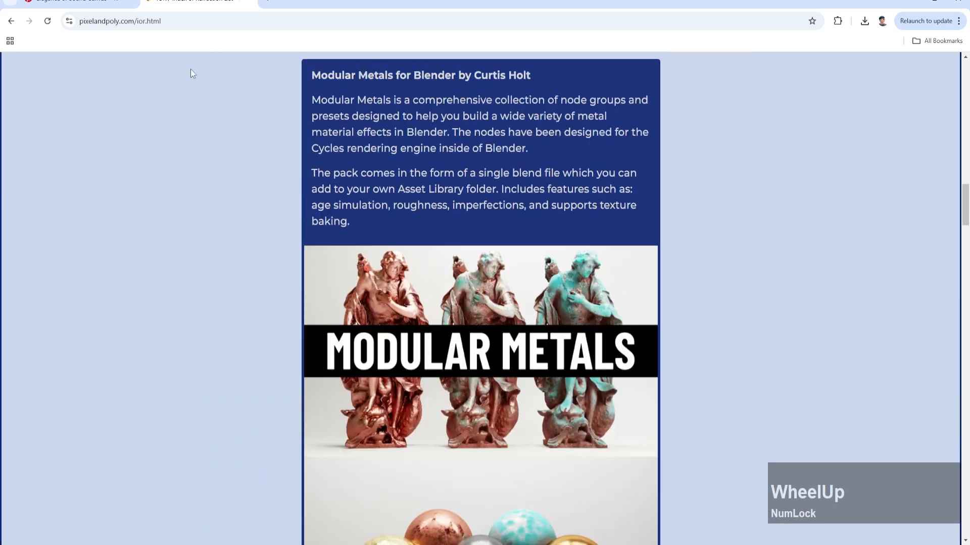
Step: Go back to the Google results and search for "ior for wood"
left_click(11, 21)
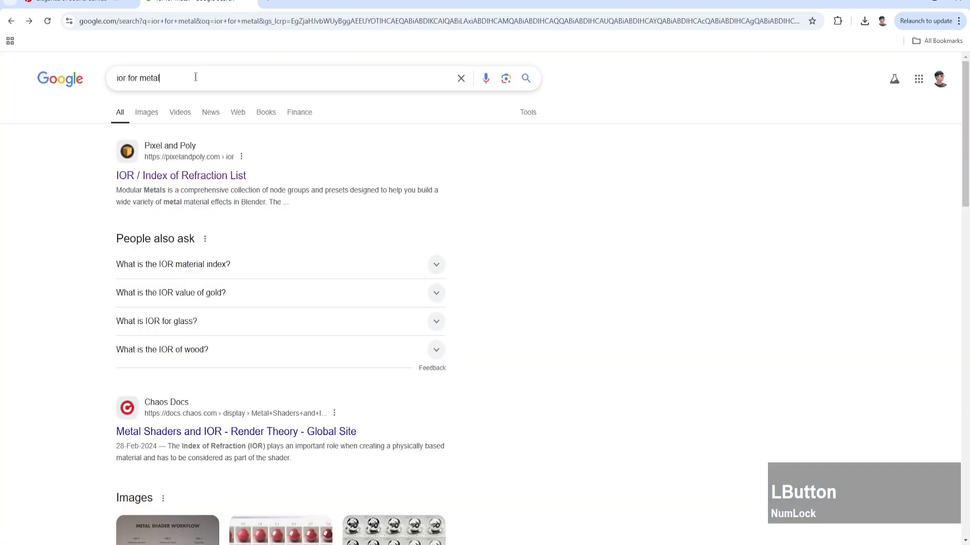
left_click(196, 77)
type("wood")
key("Return")
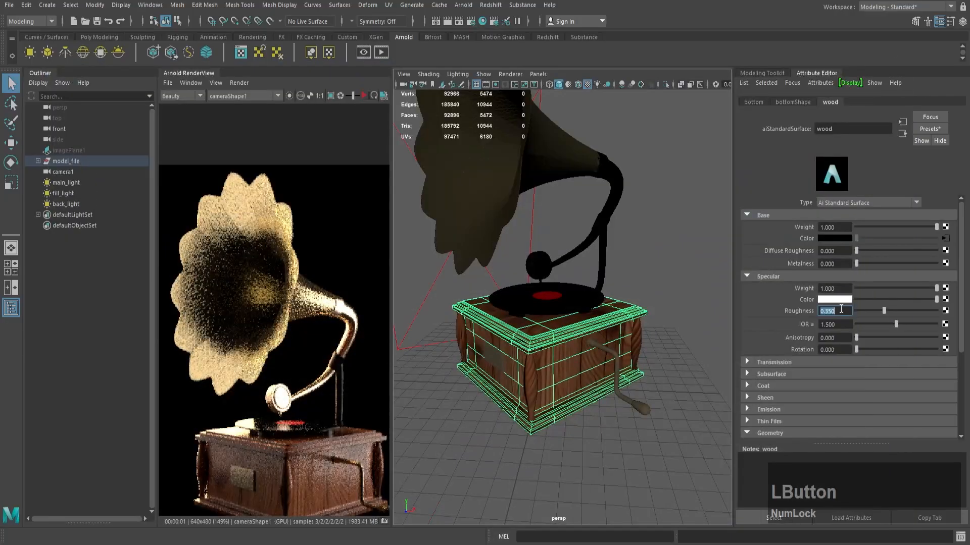
Step: Back in Maya, set the wood material's specular IOR to 1.3 and raise the nameplate material's metalness to about 0.834
type("12")
key("BackSpace")
type(".3")
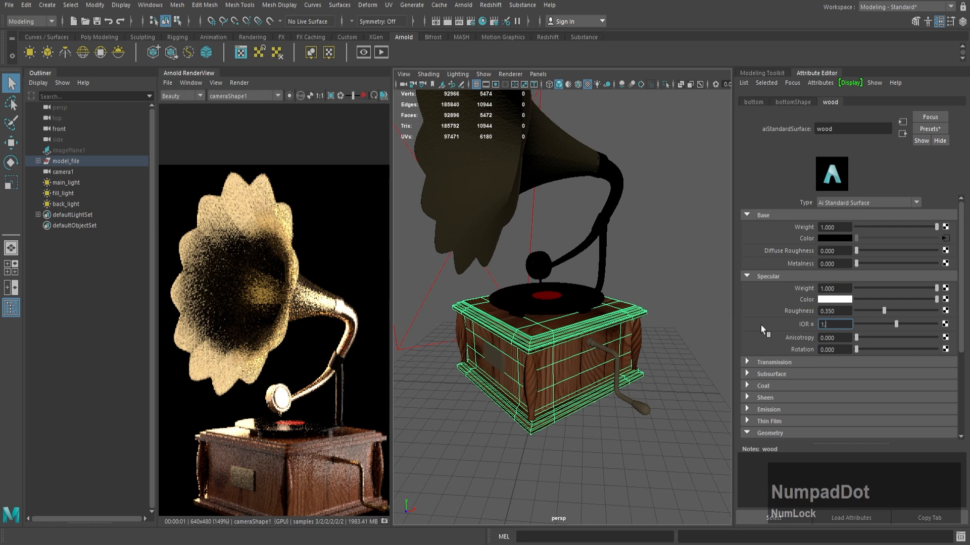
key("Return")
left_click(504, 365)
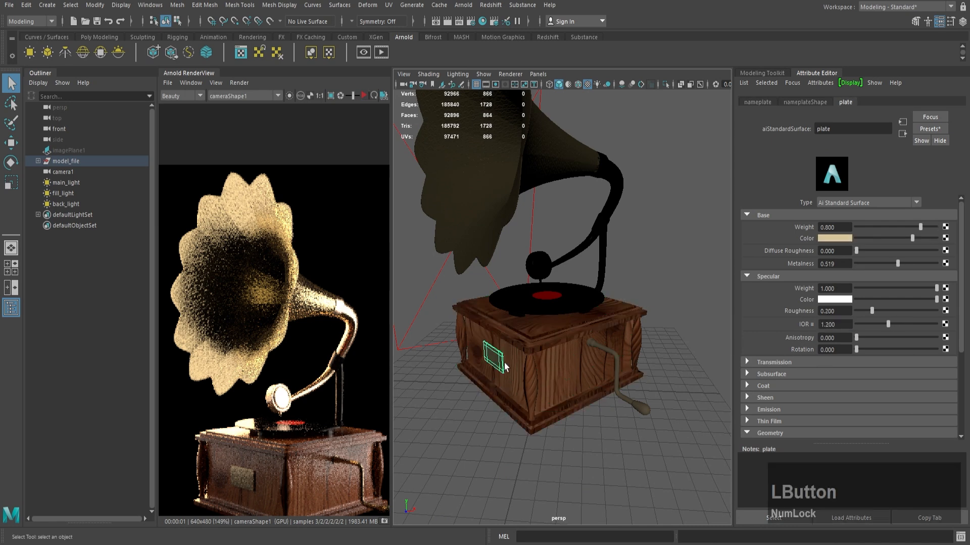
left_click_drag(897, 263, 919, 264)
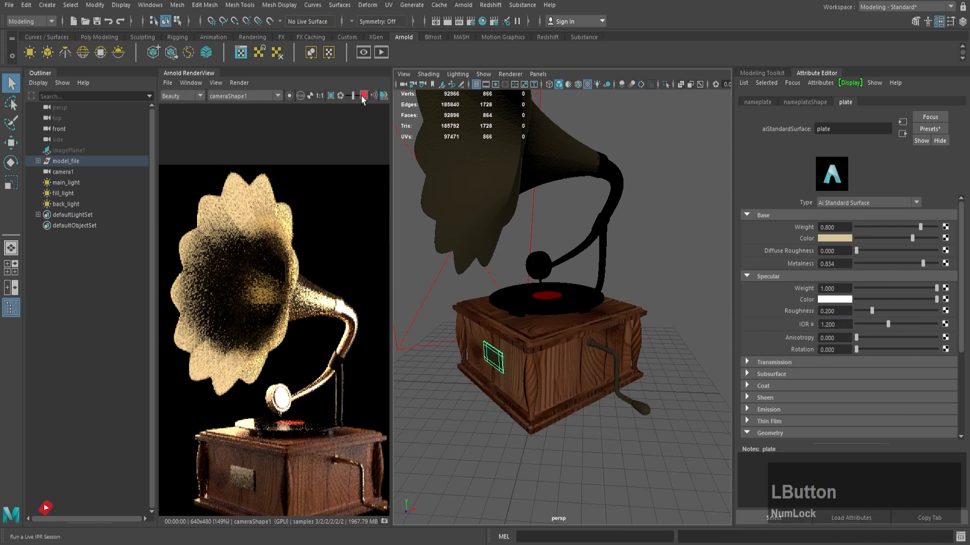
Step: Connect a new file texture as the bump map of the box's wood material, set its bump depth to 0.3 and open the file node
left_click(561, 363)
scroll(766, 263, "down", 5)
left_click(945, 337)
left_click(407, 275)
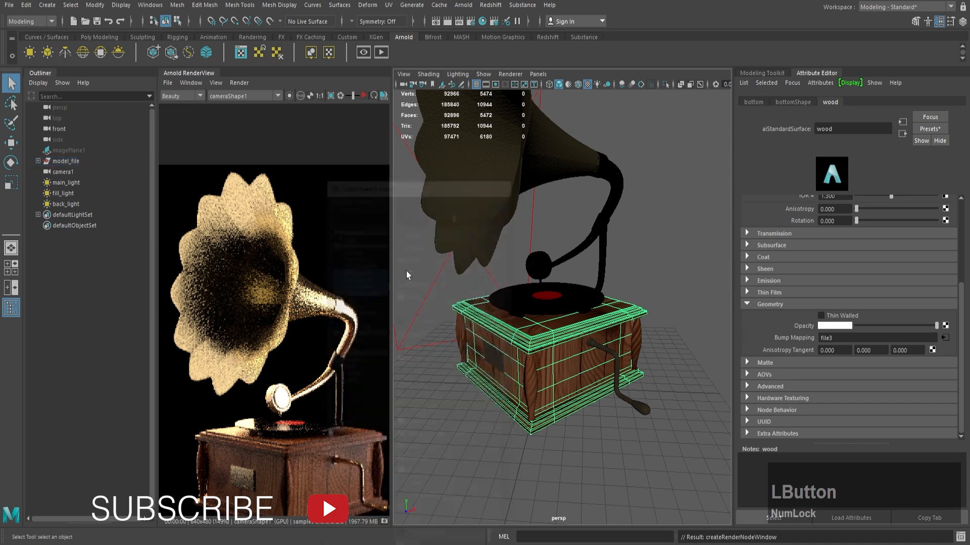
left_click_drag(848, 222, 781, 216)
type("0.3")
key("KP_Enter")
left_click(952, 210)
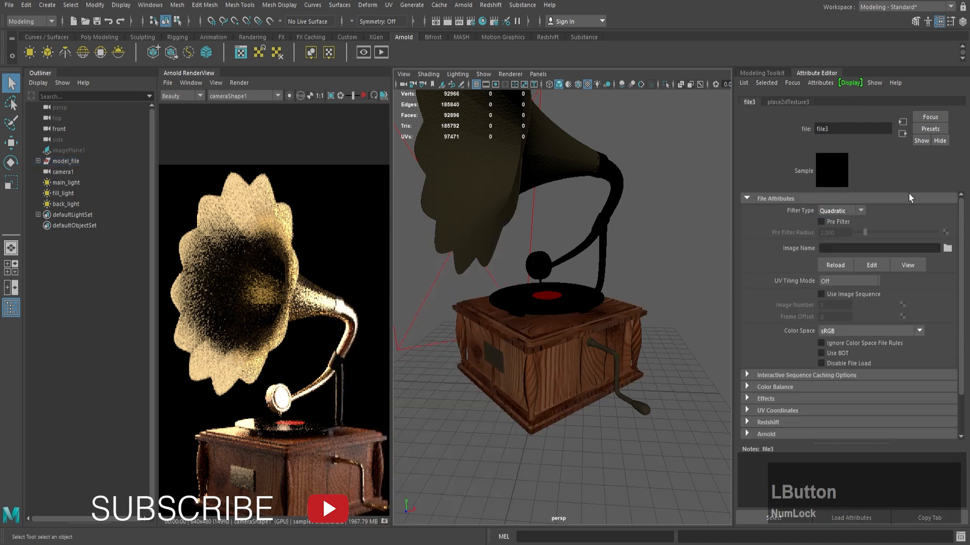
Step: Load the wood image from D:\ymodel\2024\gramophone\texture into the bump map's file node
left_click(947, 248)
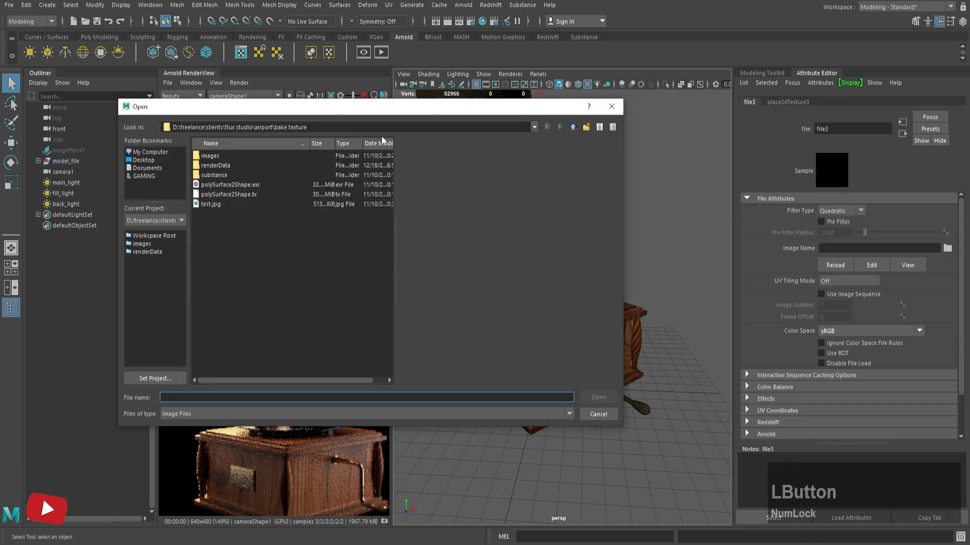
left_click(340, 130)
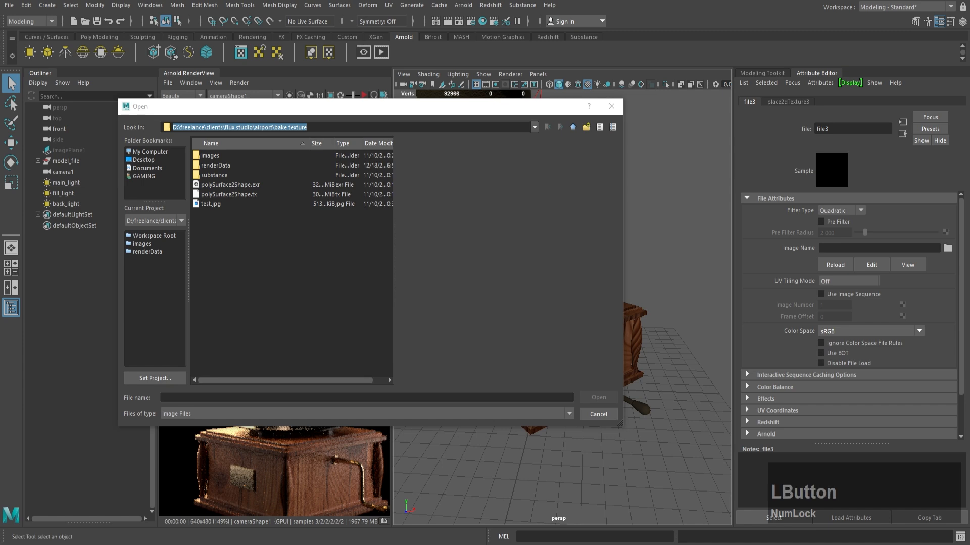
type("D:\\ymodel\\2024\\gramophone\\texture")
key("Return")
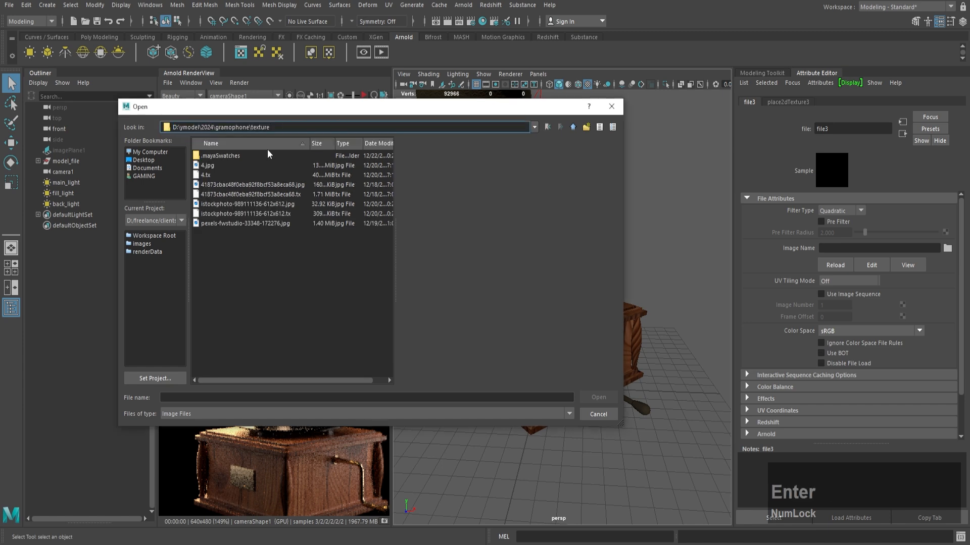
left_click(268, 154)
left_click(598, 397)
Step: Set the bump texture's Repeat UV to 2 by 2 and its Rotate Frame to 90, and refresh the Arnold render
left_click(788, 102)
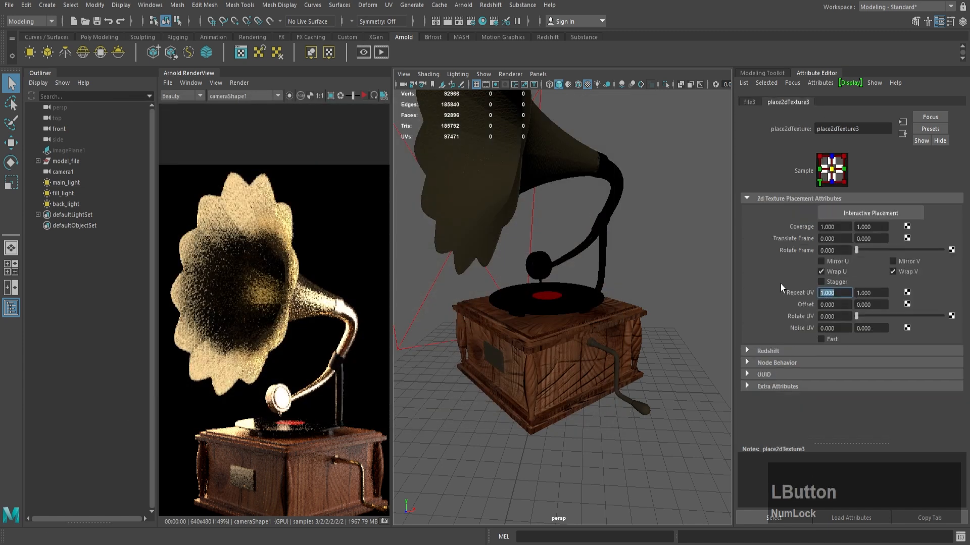
type("2")
key("Tab")
type("2")
left_click_drag(834, 248, 708, 250)
type("90")
key("Return")
left_click(363, 96)
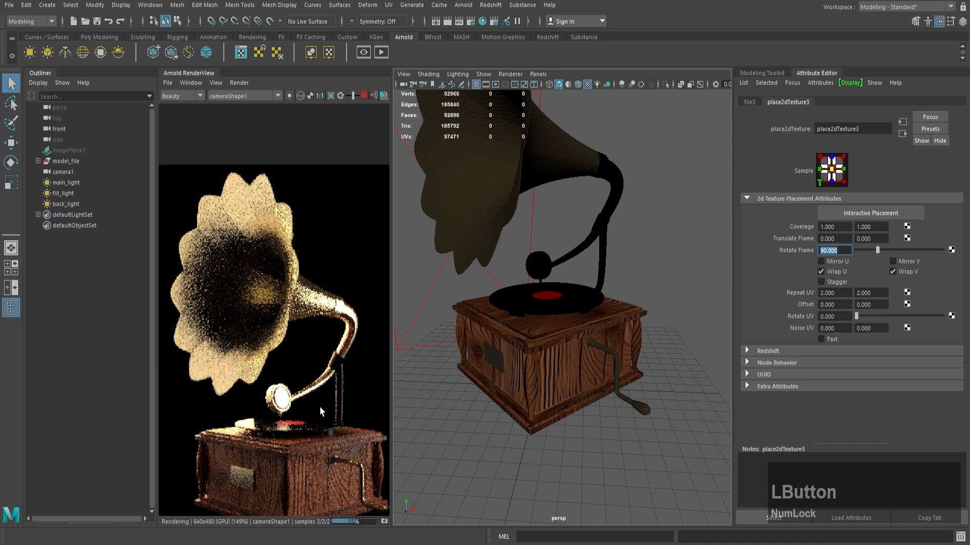
Step: Go to the wood texture's bump2d node and set its bump depth to 0.05
left_click(902, 134)
left_click(903, 134)
left_click_drag(837, 223, 739, 222)
type("0.")
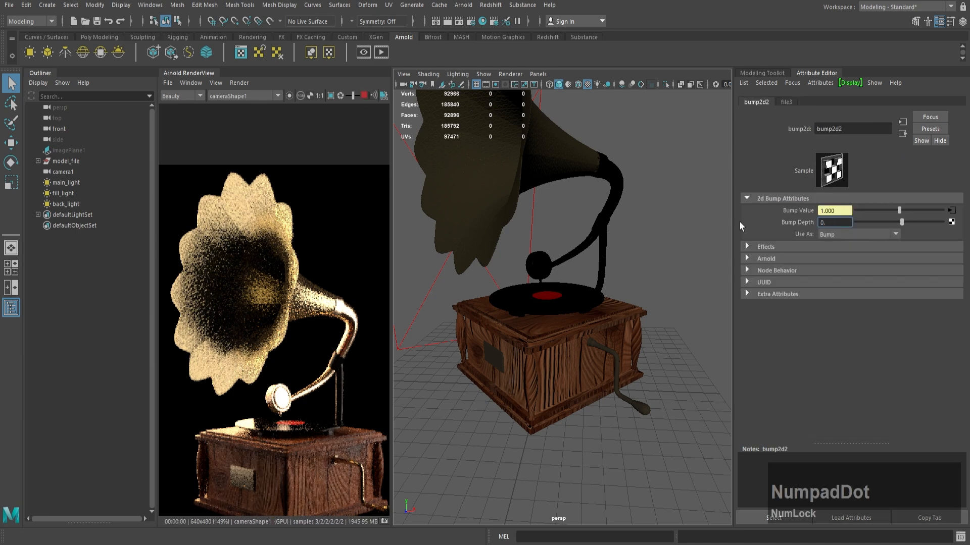
type("05")
key("Return")
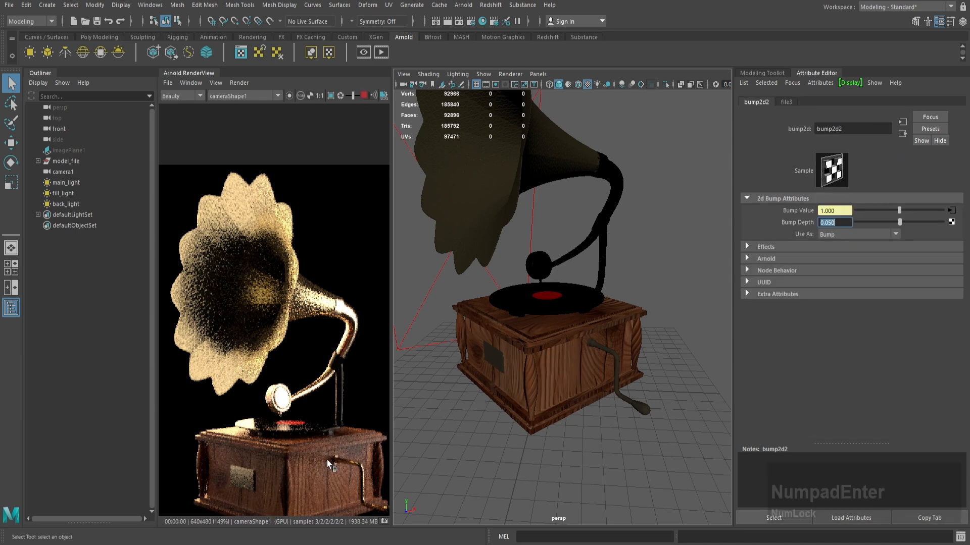
Step: Look through fill_light and reposition it so it faces the opening of the gramophone's horn from a distance
left_click(63, 192)
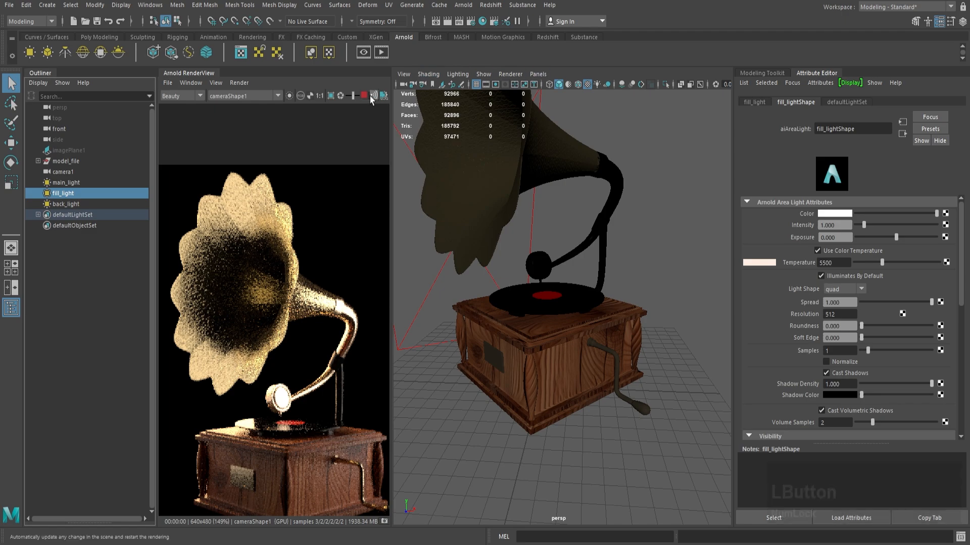
left_click(538, 74)
left_click(556, 114)
left_click_drag(556, 152, 580, 265, "alt")
scroll(850, 340, "down", 2)
scroll(851, 338, "up", 2)
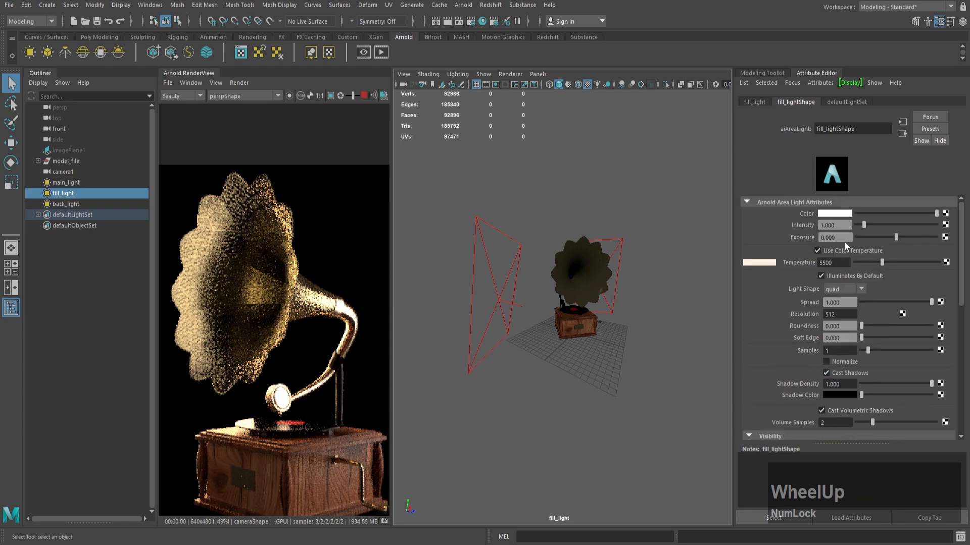
Step: Set the fill light's exposure to 1 and nudge its aim slightly while looking through it
left_click_drag(845, 240, 791, 234)
type("1")
key("KP_Enter")
left_click_drag(648, 251, 653, 253, "alt")
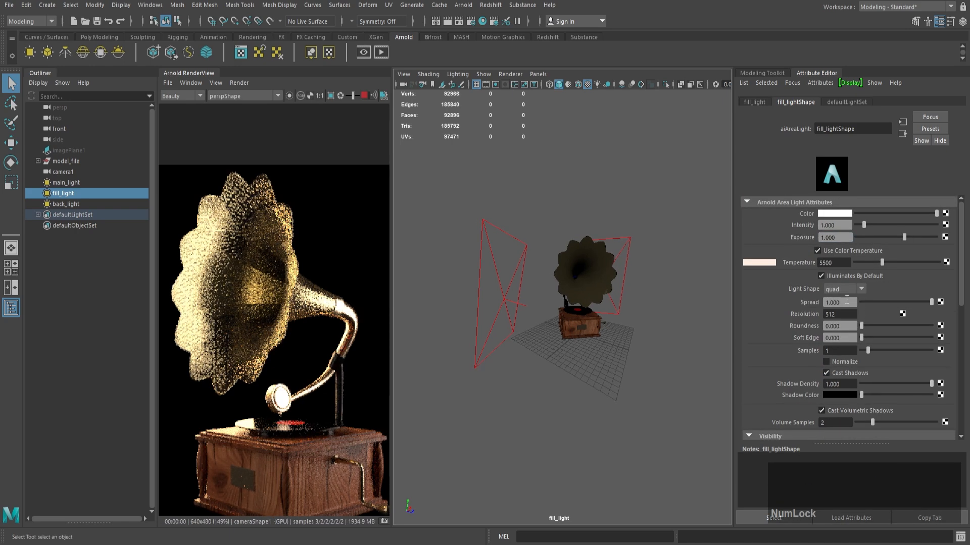
Step: Set the specular anisotropy of the horn's gold_cone material to 0.7
left_click(596, 268)
left_click(828, 103)
scroll(857, 266, "up", 2)
type("0.7")
key("KP_Enter")
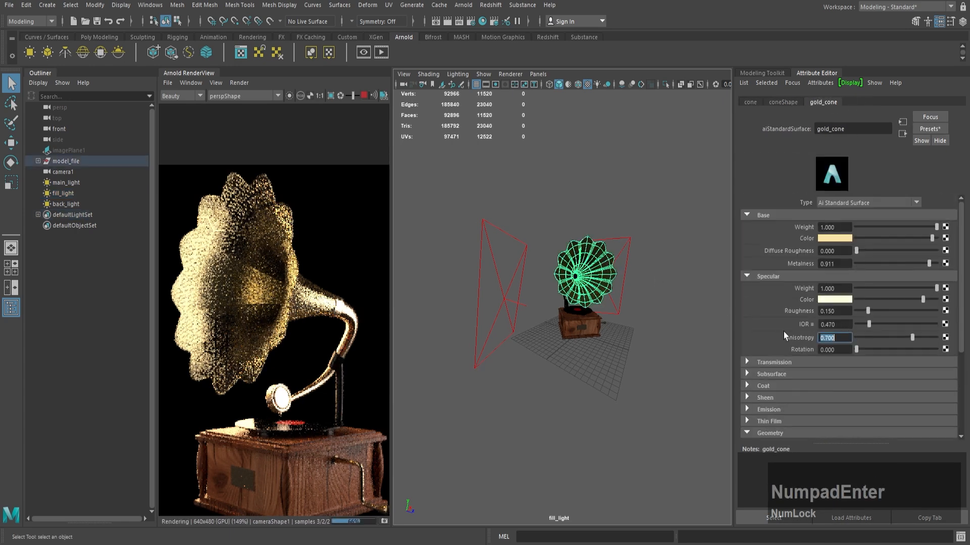
Step: Set the gold_cone material's specular rotation to 1 and raise its metalness to 1
left_click_drag(849, 350, 783, 347)
type("1")
key("KP_Enter")
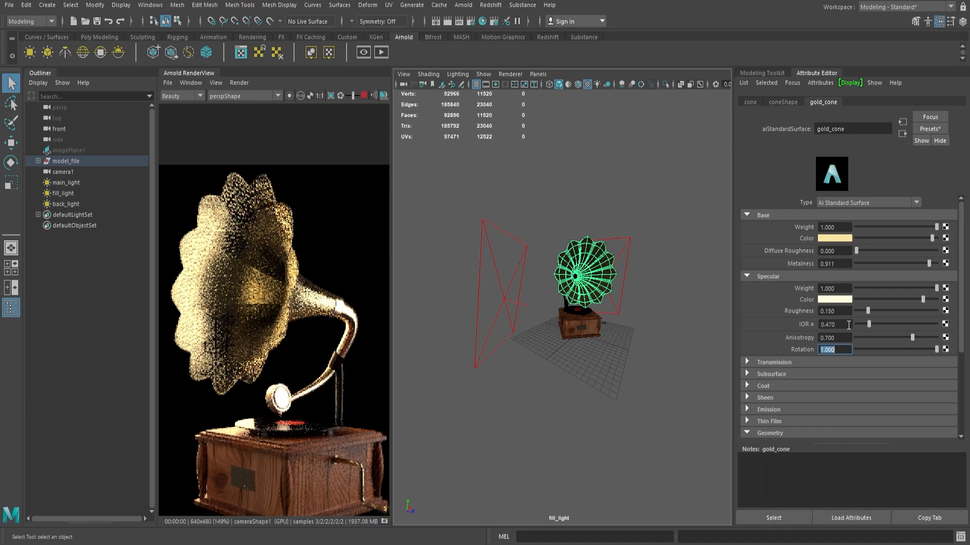
mouse_move(926, 262)
left_mouse_down()
mouse_move(901, 262)
mouse_move(939, 262)
left_mouse_up()
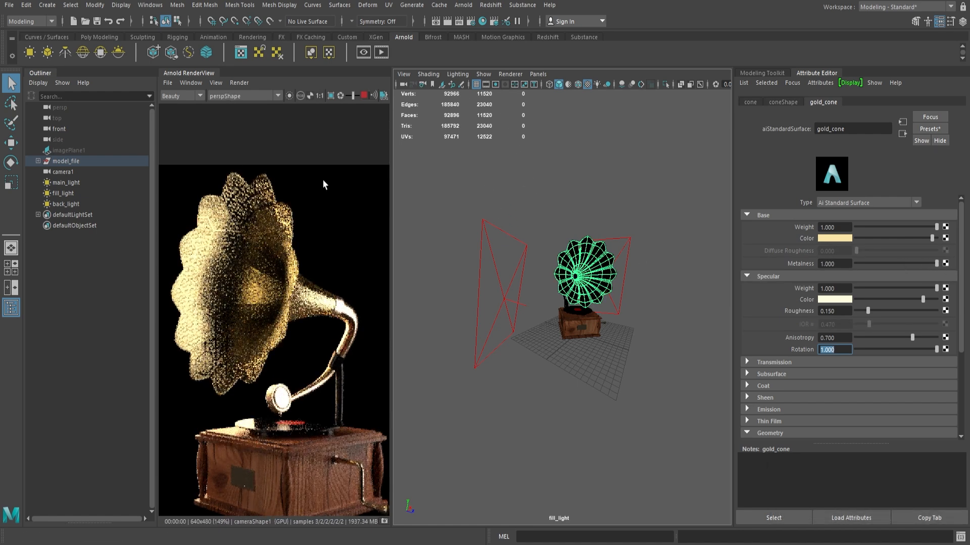
Step: Return the viewport to the persp camera showing the model among its lights, and reframe the Arnold render to fit the whole gramophone
left_click(537, 77)
mouse_move(565, 85)
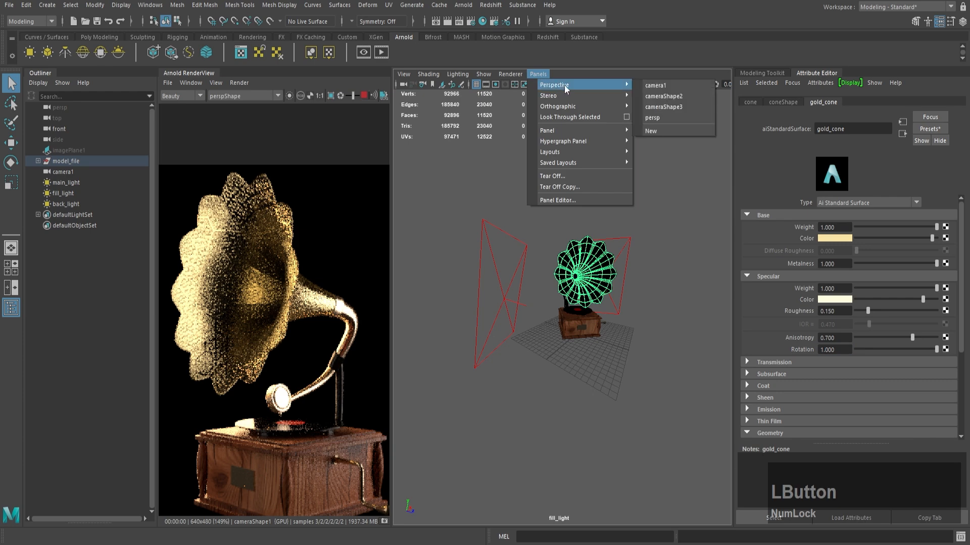
left_click(672, 112)
right_click_drag(653, 188, 529, 198, "alt")
left_click_drag(529, 198, 581, 208, "alt")
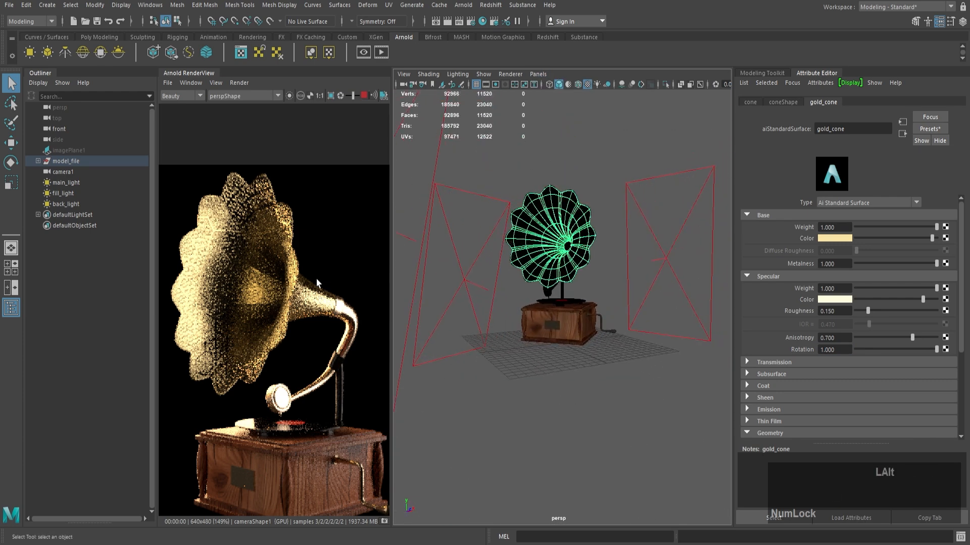
scroll(316, 279, "down", 1, "alt")
middle_click_drag(317, 279, 299, 221, "alt")
scroll(257, 211, "up", 1, "alt")
scroll(248, 210, "down", 1, "alt")
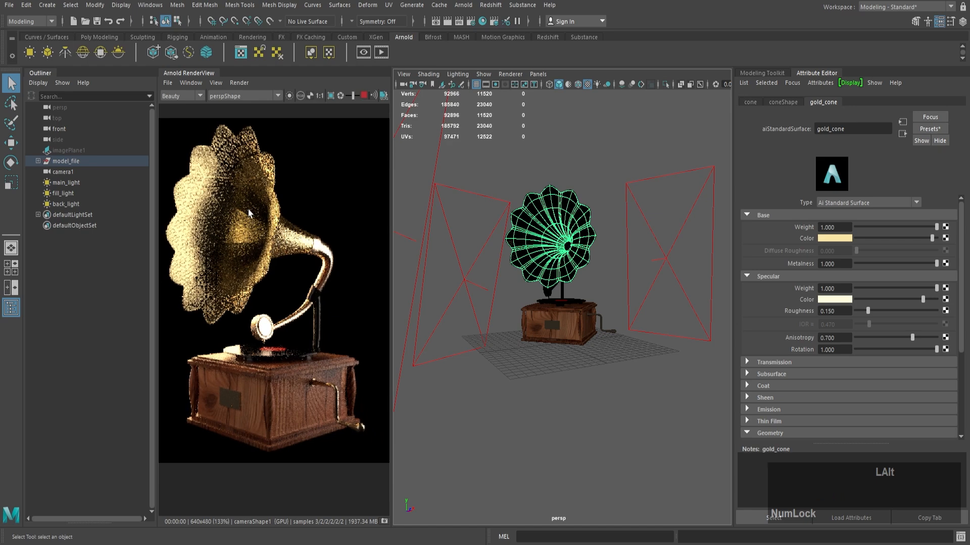
right_click_drag(312, 274, 304, 265, "alt")
middle_click_drag(304, 265, 309, 267, "alt")
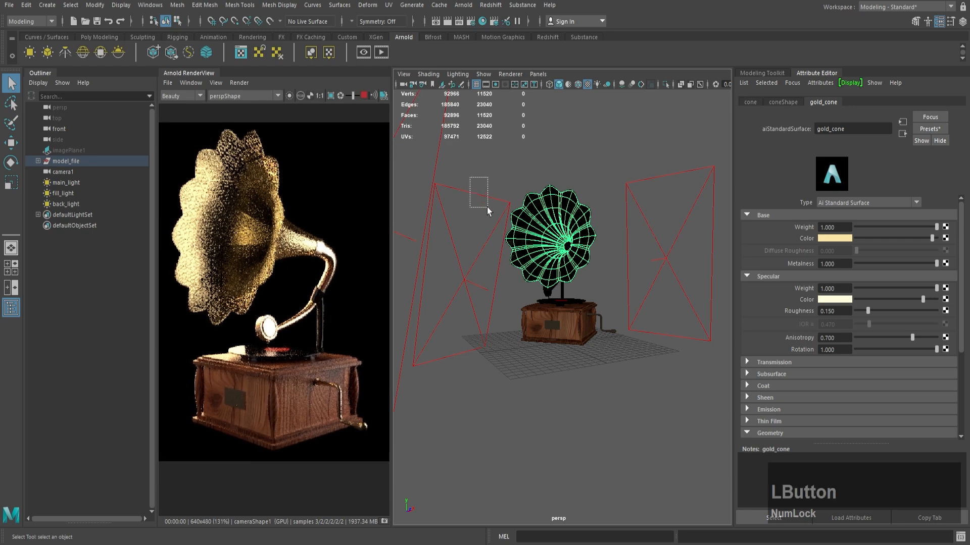
Step: Select the back light and try an exposure of 4 for it
left_click_drag(487, 207, 488, 208)
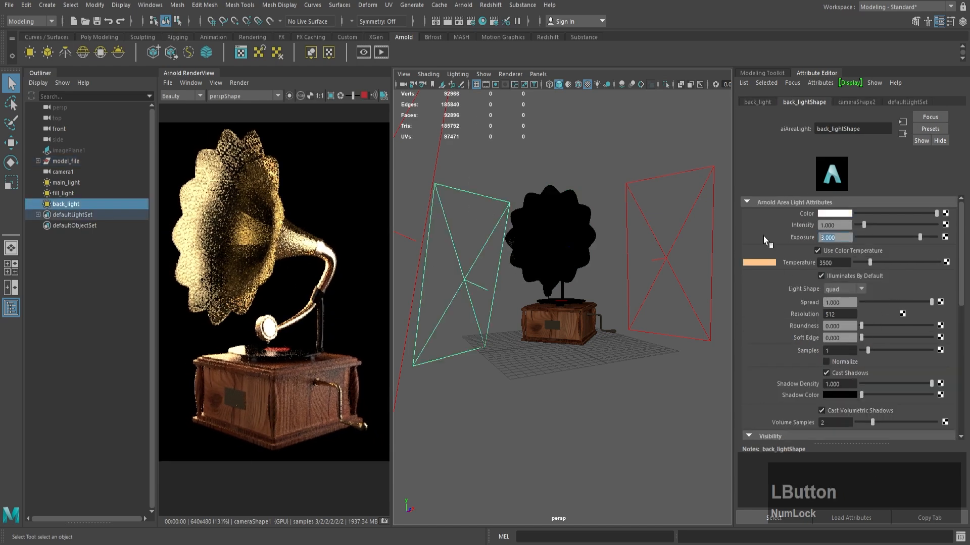
type("4")
key("KP_Enter")
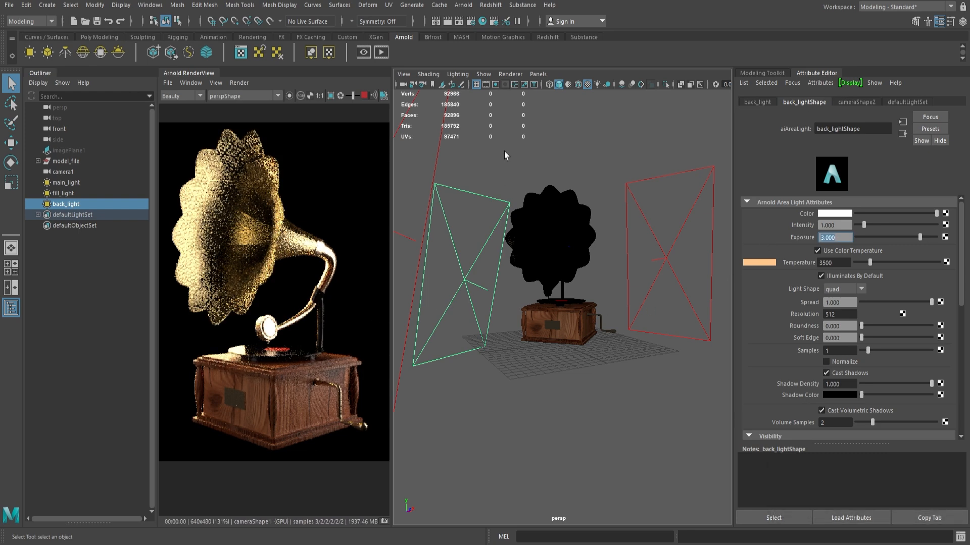
Step: Look through the back light and adjust its position and aim toward the gramophone from behind
left_click(538, 74)
left_click(569, 116)
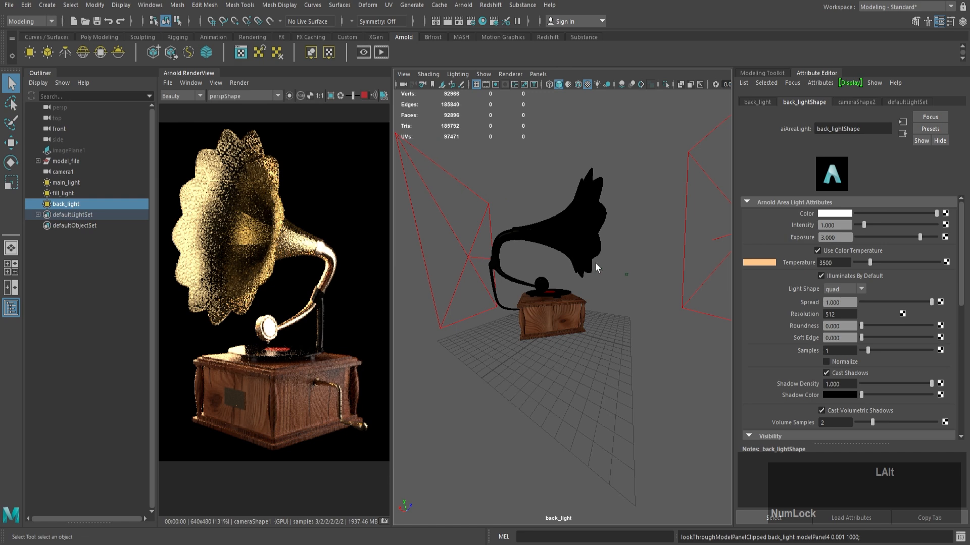
left_click_drag(597, 268, 581, 261, "alt")
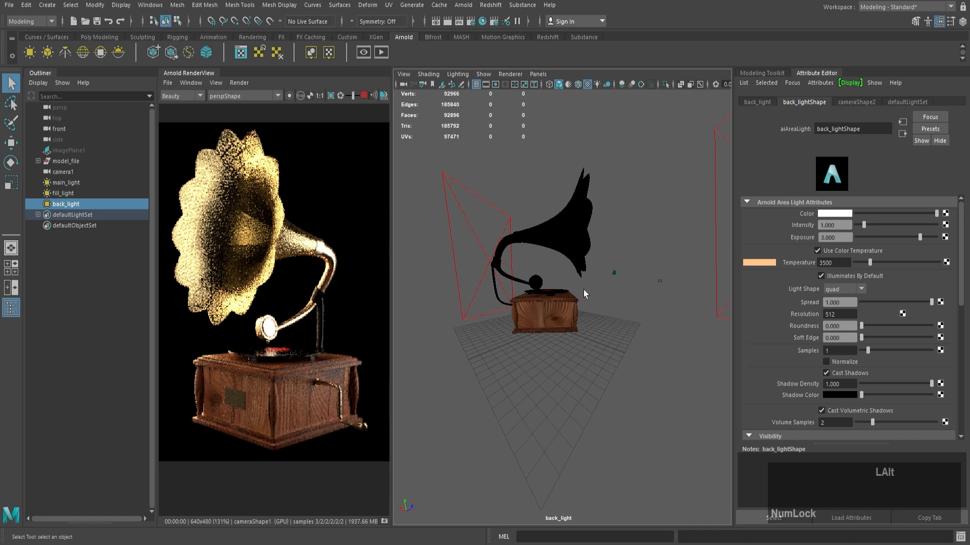
left_click_drag(583, 291, 606, 309, "alt")
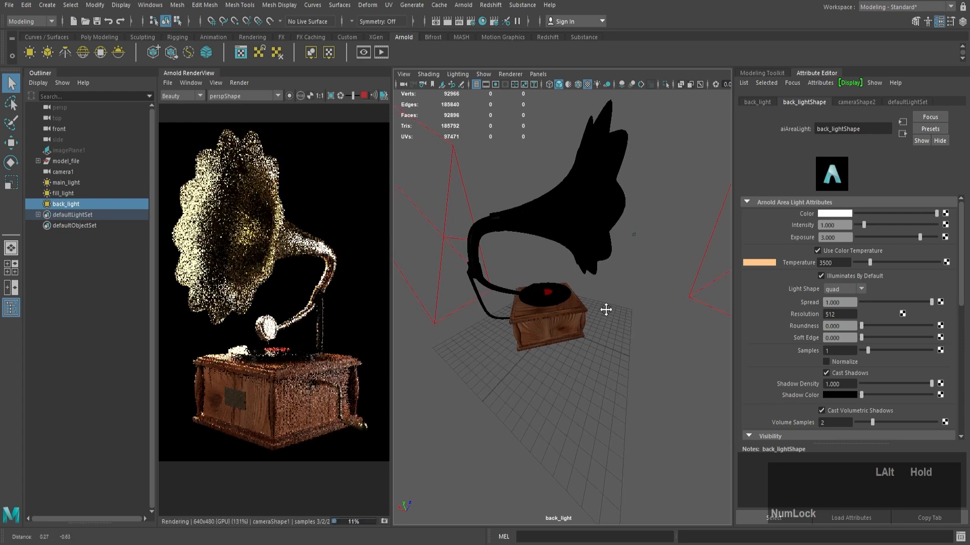
Step: Display the gramophone through camera1 and adjust its framing slightly
left_click(529, 75)
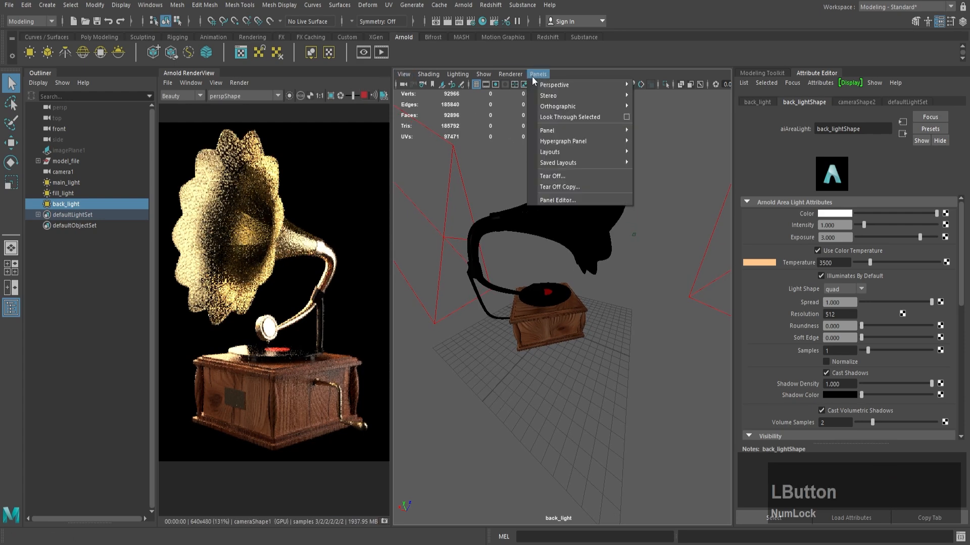
mouse_move(606, 86)
left_click(661, 88)
middle_click_drag(597, 220, 594, 223, "alt")
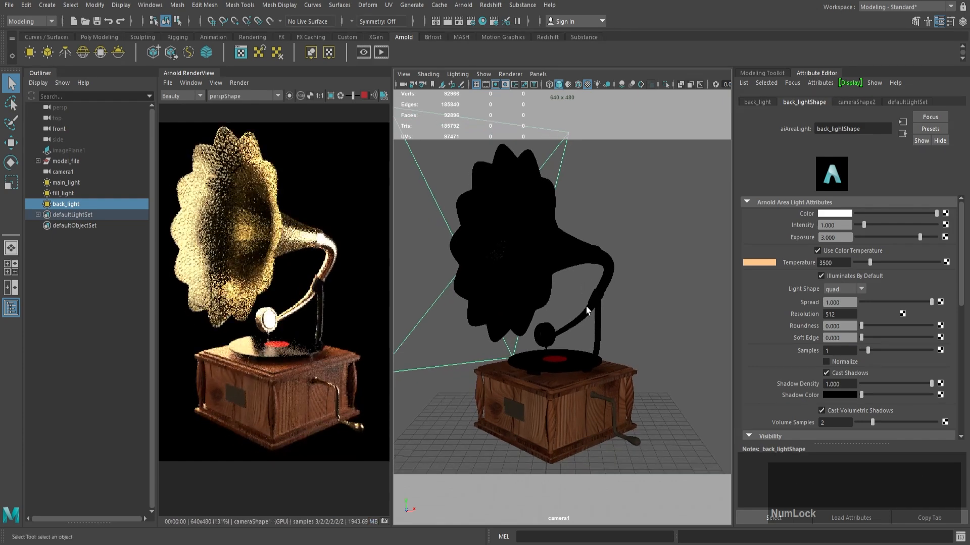
Step: Assign the wood material to the grip faces at the end of the crank handle in the persp view
left_click(616, 422)
left_click_drag(910, 238, 914, 245)
left_click(538, 74)
mouse_move(606, 85)
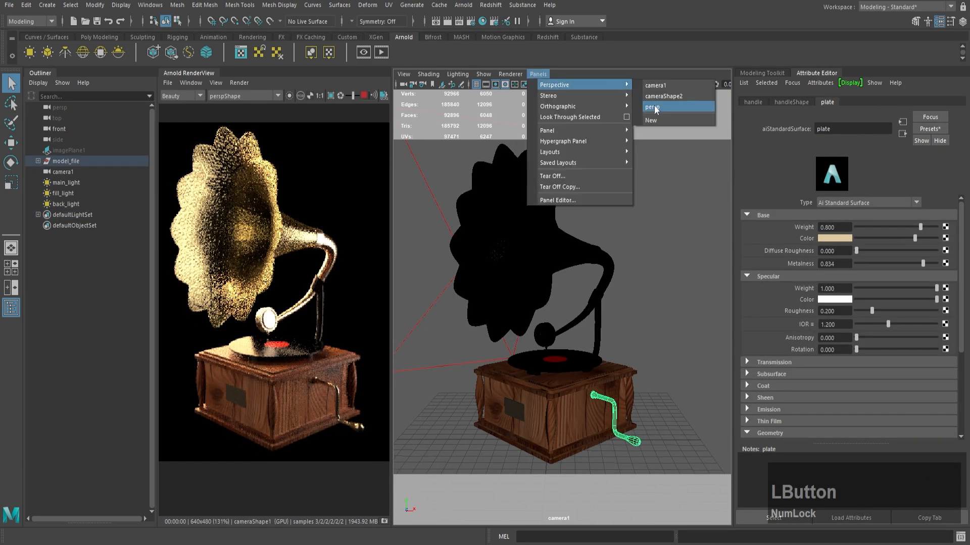
left_click(655, 107)
right_click_drag(669, 331, 670, 363)
left_click_drag(712, 422, 652, 343)
right_click_drag(674, 261, 683, 373)
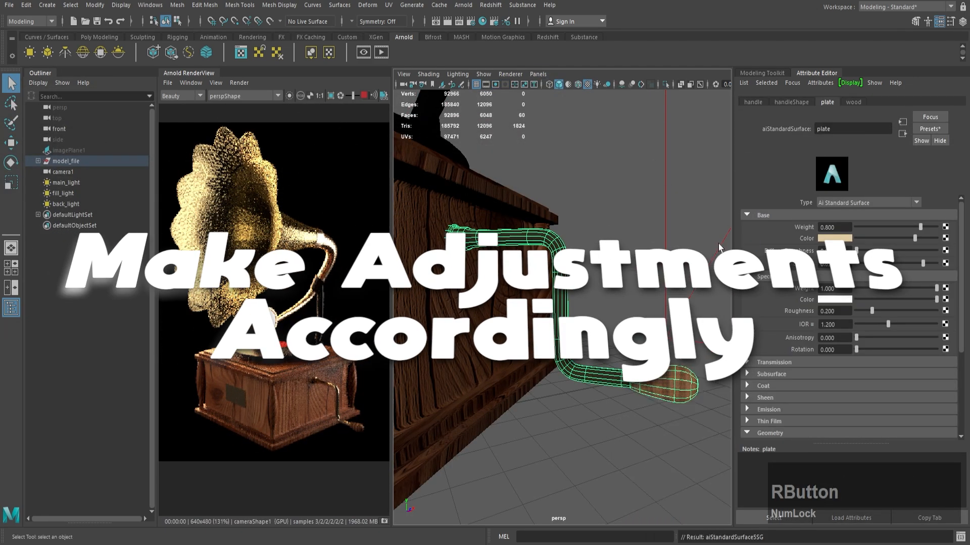
Step: Add another Arnold area light, scale it up uniformly to about 6, and disable its Normalize option
left_click_drag(561, 303, 581, 308, "alt")
key("r")
left_click_drag(585, 394, 614, 399)
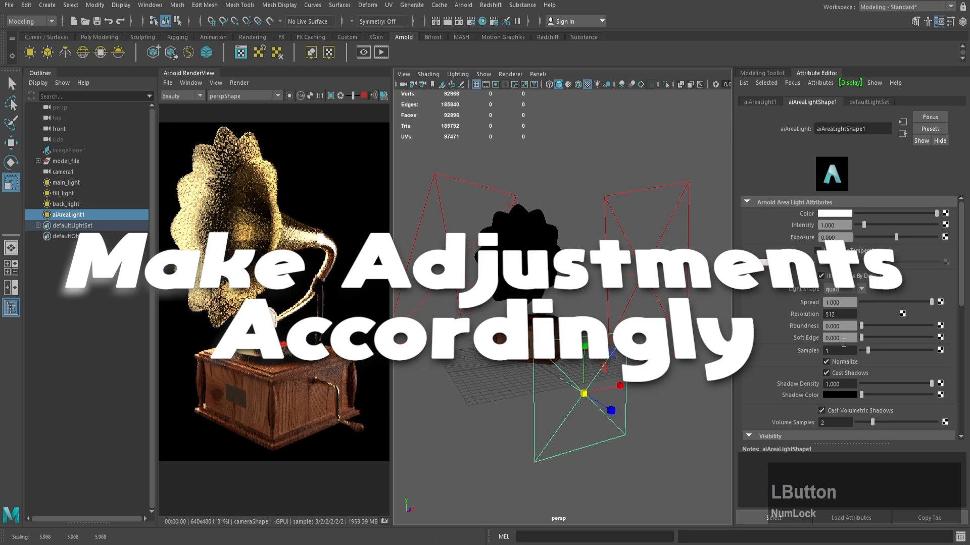
left_click(825, 362)
Step: Rotate the new area light to lie horizontally and move it above the gramophone
key("e")
left_click_drag(575, 364, 590, 144)
key("w")
key("w")
left_click_drag(552, 495, 552, 330)
Step: Isolate the new area light by hiding the main, fill and back lights, and shift it sideways over the horn
left_click(81, 202)
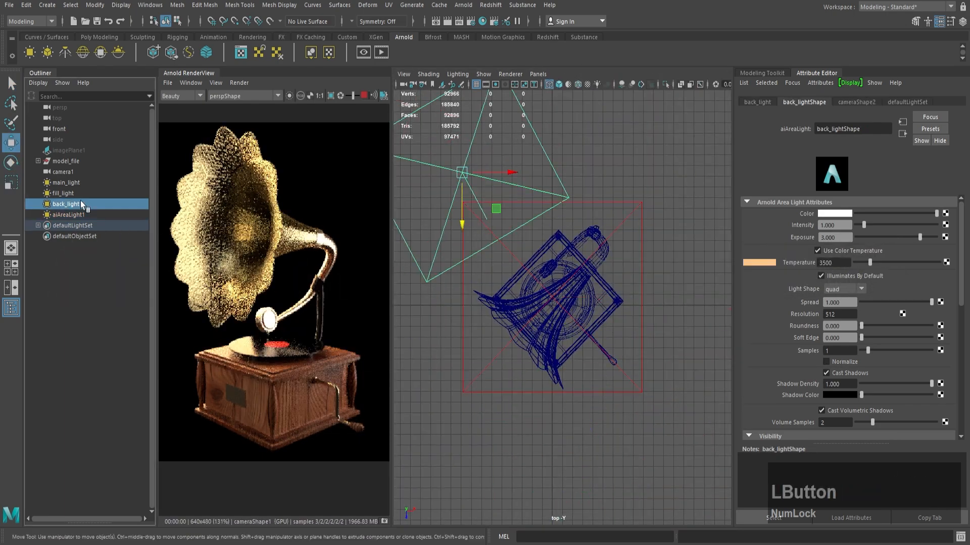
left_click(66, 183)
key("h")
left_click(68, 216)
left_click(61, 206)
key("h")
left_click_drag(584, 391, 540, 390)
left_click(69, 195)
key("h")
left_click(68, 184)
key("h")
left_click(77, 216)
left_click(68, 184)
key("h")
Step: Move and rotate the new area light until it sits in front of the horn's opening
left_click_drag(497, 428, 497, 389)
key("e")
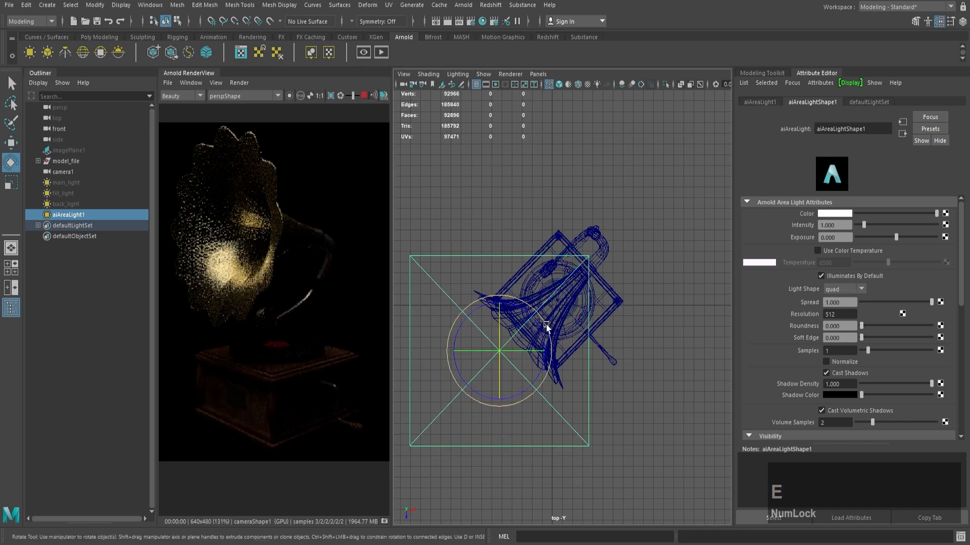
left_click_drag(510, 350, 555, 350)
key("z")
key("z")
key("w")
left_click_drag(522, 376, 522, 498)
key("e")
left_click_drag(521, 495, 521, 450)
key("space")
key("space")
left_click_drag(599, 270, 672, 262, "alt")
key("w")
left_click_drag(587, 164, 587, 224)
left_click_drag(611, 256, 600, 260)
Step: Show the main, fill and back lights again and hide the new area light
left_click(71, 184)
key("h")
left_click(82, 193)
key("h")
left_click(79, 204)
key("h")
left_click(68, 215)
key("h")
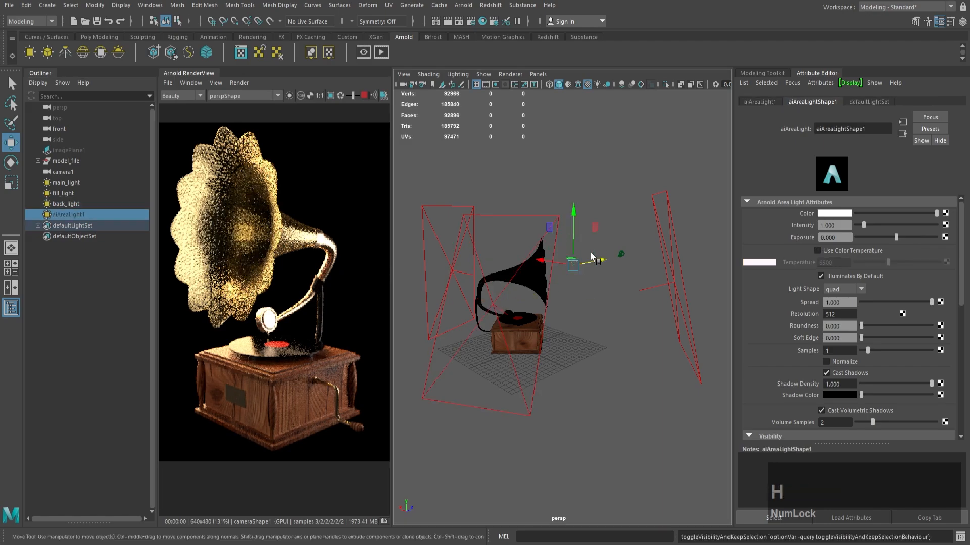
Step: Look through the fill light and orbit it around to re-aim it at the gramophone
left_click(63, 194)
left_click_drag(581, 222, 519, 207, "alt")
middle_click_drag(518, 207, 500, 203, "alt")
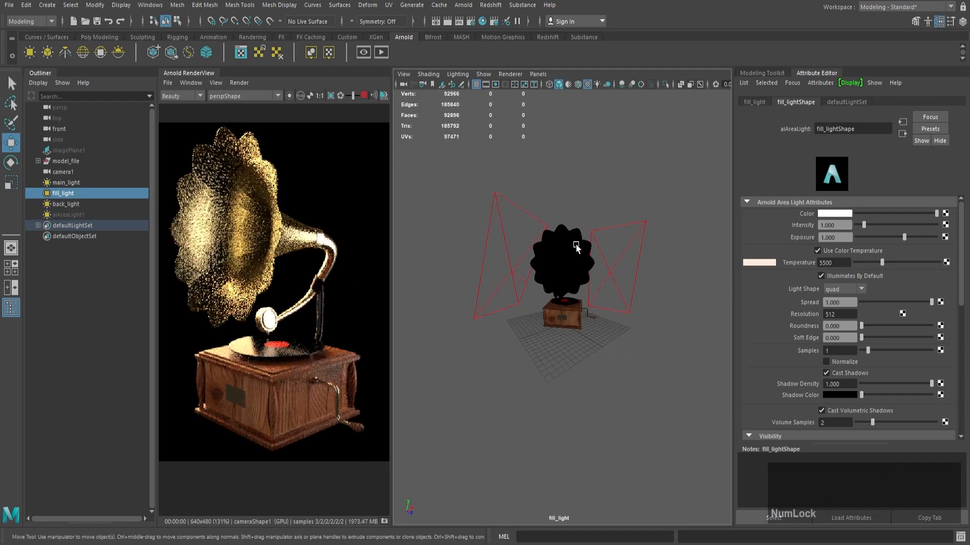
right_click_drag(578, 245, 597, 253, "alt")
left_click_drag(598, 253, 540, 246, "alt")
Step: Look through the main light and re-aim it at the gramophone while checking a close-up of the render
left_click(67, 183)
left_click_drag(455, 176, 470, 260, "alt")
scroll(273, 315, "up", 6)
left_click_drag(454, 321, 540, 311, "alt")
right_click_drag(539, 310, 528, 318, "alt")
middle_click_drag(558, 327, 539, 325, "alt")
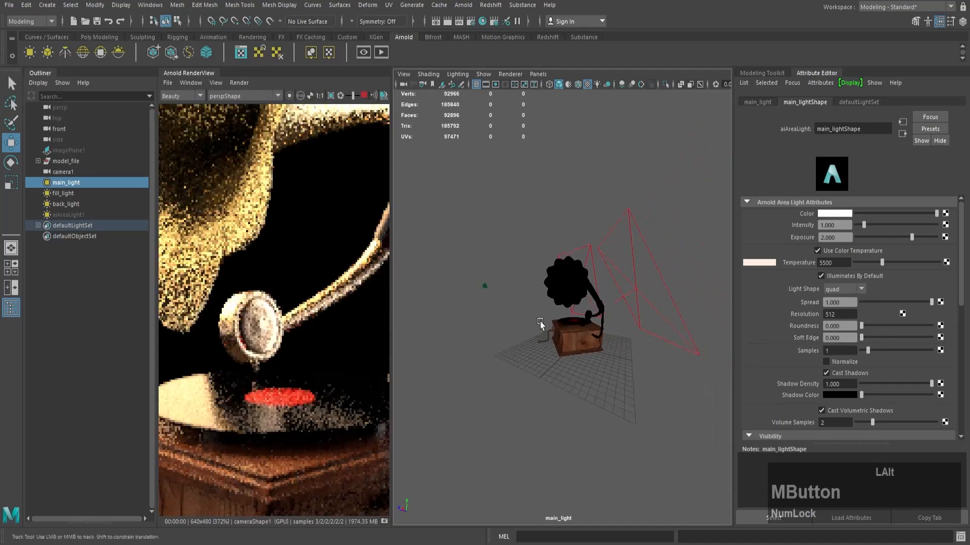
scroll(200, 188, "down", 4)
left_click_drag(551, 329, 612, 338, "alt")
right_click_drag(612, 338, 595, 339, "alt")
Step: Hide the fill and back lights so only the main light illuminates the render
left_click(66, 193)
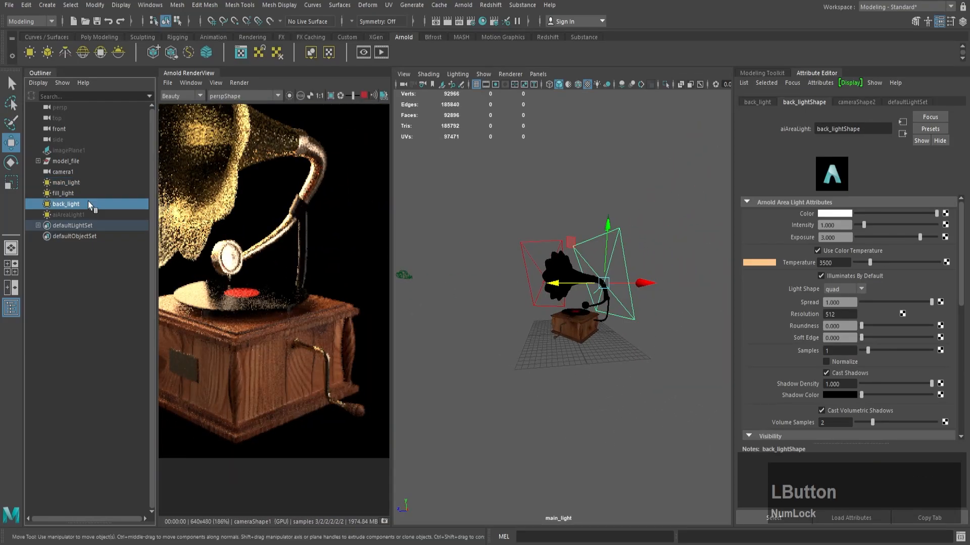
left_click(71, 183)
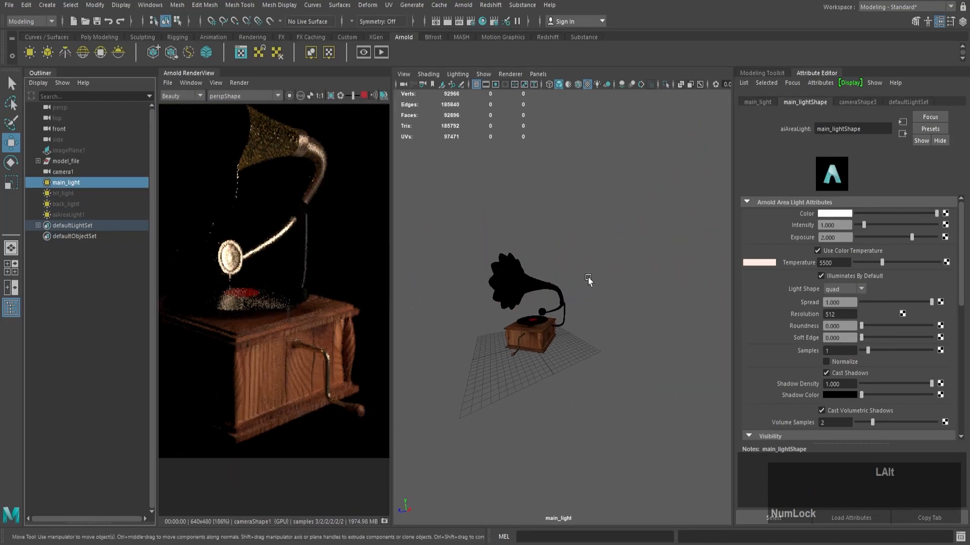
left_click(76, 194)
key("h")
left_click(75, 205)
key("h")
left_click(87, 215)
key("h")
key("h")
Step: Adjust the main light's angle and distance around the gramophone while looking through it
left_click_drag(567, 277, 630, 329, "alt")
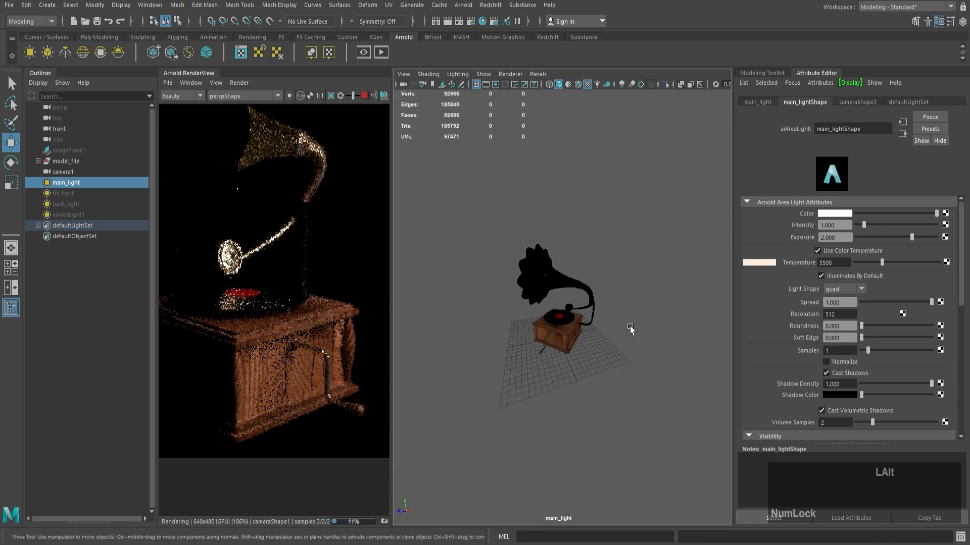
right_click_drag(457, 247, 544, 253, "alt")
left_click_drag(544, 253, 617, 249, "alt")
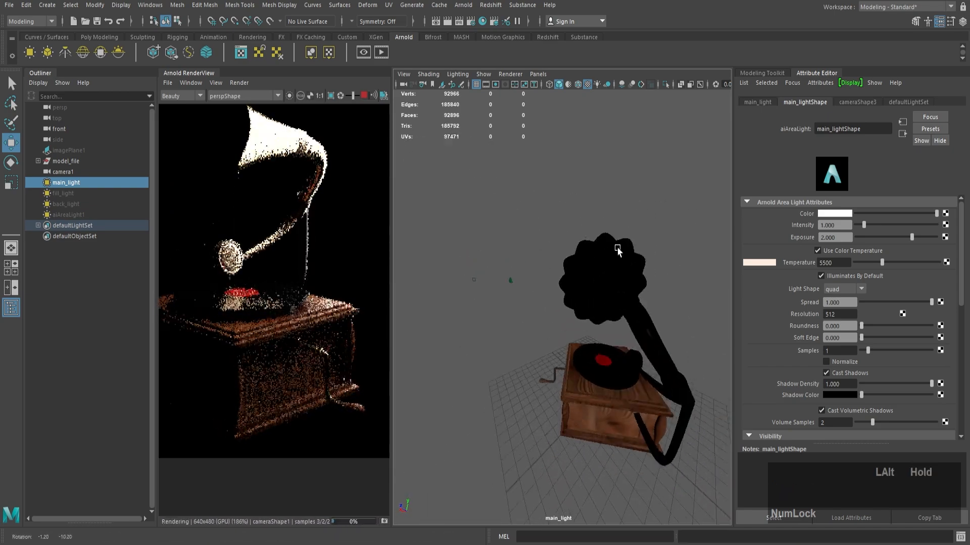
right_click_drag(617, 249, 581, 239, "alt")
middle_click_drag(580, 240, 569, 236, "alt")
right_click_drag(570, 236, 548, 227, "alt")
left_click_drag(547, 227, 589, 250, "alt")
Step: Rescale and reposition the main light relative to the gramophone in the persp view
left_click(538, 75)
mouse_move(556, 85)
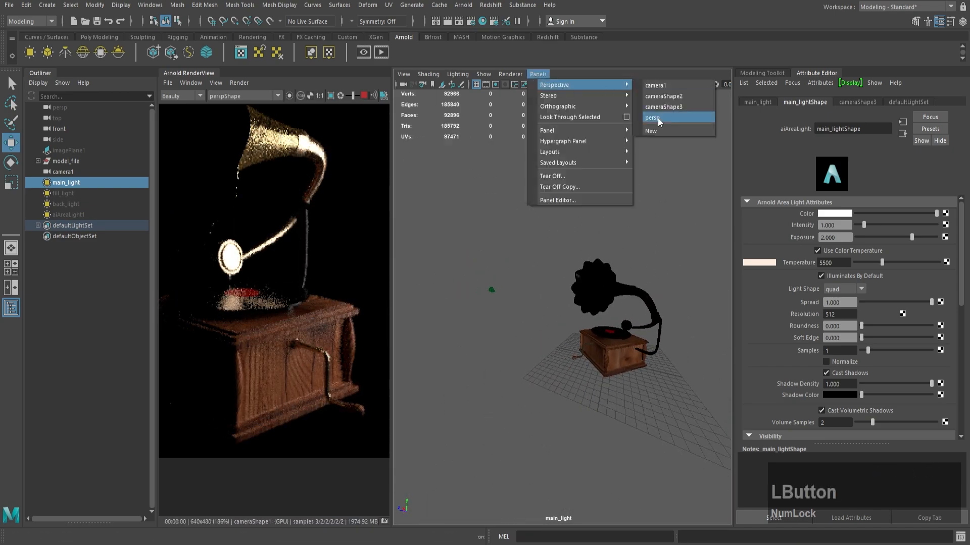
left_click(659, 118)
key("r")
left_click_drag(495, 256, 454, 261)
type("ew")
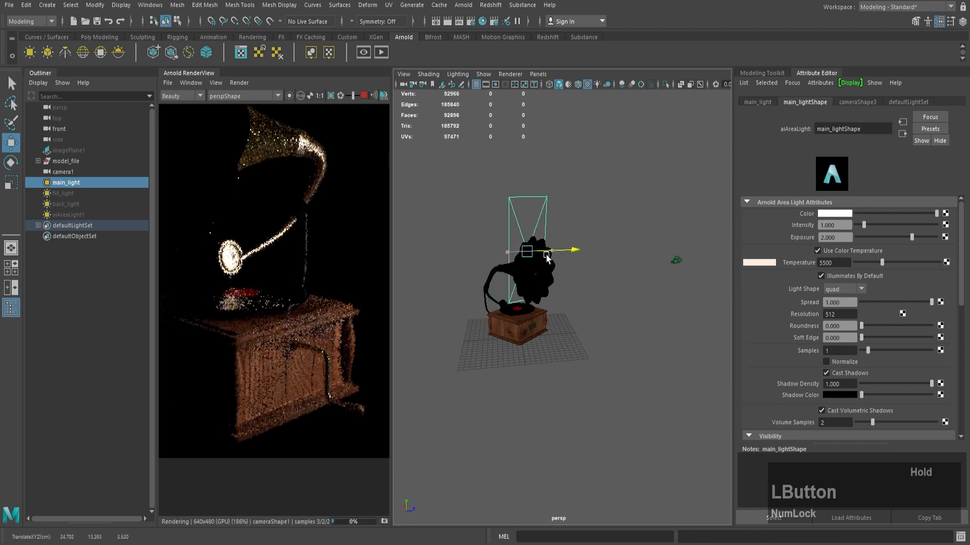
type("3")
key("Return")
left_click_drag(525, 197, 526, 171)
left_click_drag(573, 226, 543, 257)
key("e")
Step: Look through the main light and try specular roughness values of 0.15 and 0.5 on the pipe's copper_pipe material
left_click(538, 75)
left_click(566, 117)
left_click(560, 317)
left_click(827, 102)
left_click_drag(839, 311, 729, 311)
type("0.2")
key("Return")
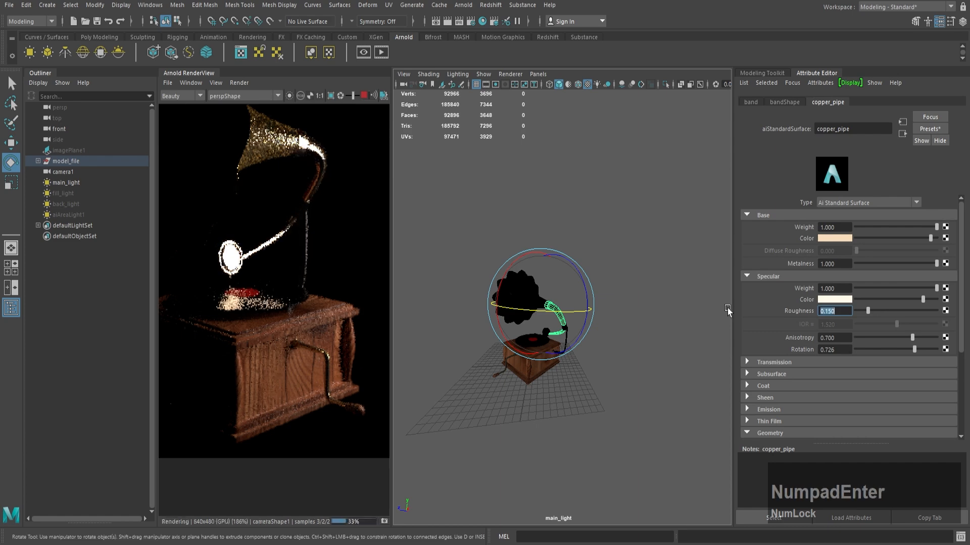
type("0.5")
key("Return")
Step: Re-aim the main light and set the specular roughness of another gramophone part's material to 0.4
left_click(66, 182)
left_click_drag(554, 244, 540, 348, "alt")
left_click(539, 349)
left_click(827, 102)
left_click_drag(838, 311, 767, 313)
type("0.4")
key("Return")
Step: Unhide the fill and back lights in the persp view and save the scene
left_click(538, 74)
left_click(656, 117)
left_click(73, 194)
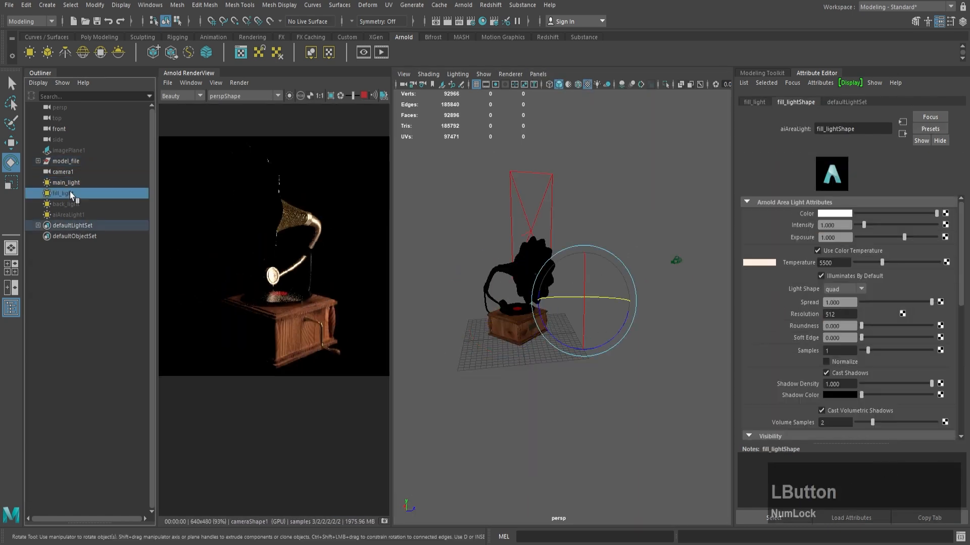
left_click(434, 177)
key("ctrl+s")
Step: Undock and close the Arnold render view, and display the scene through camera1
left_click_drag(185, 74, 279, 99)
left_click(500, 100)
left_click(305, 75)
mouse_move(347, 89)
left_click(432, 91)
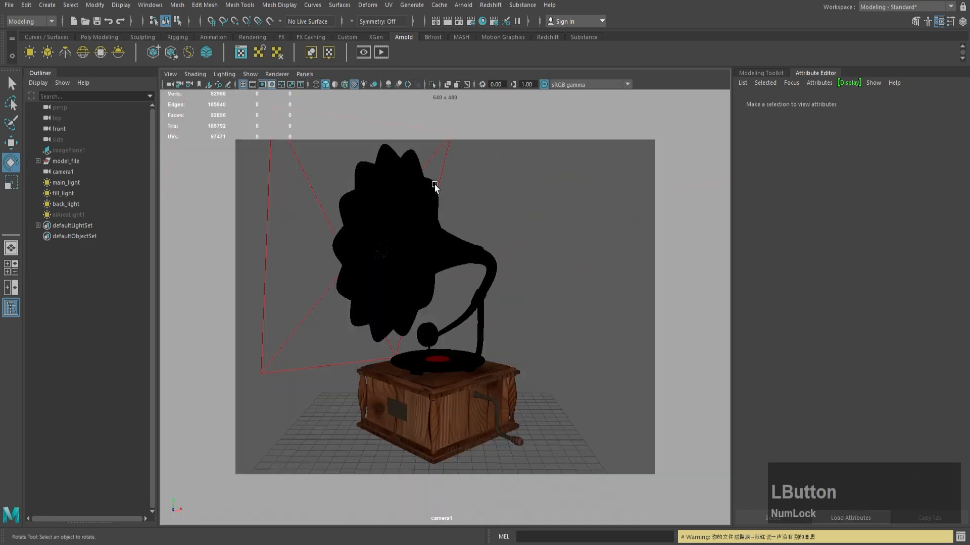
Step: Set the render image size to the HD_1080 preset in the render settings
left_click(470, 22)
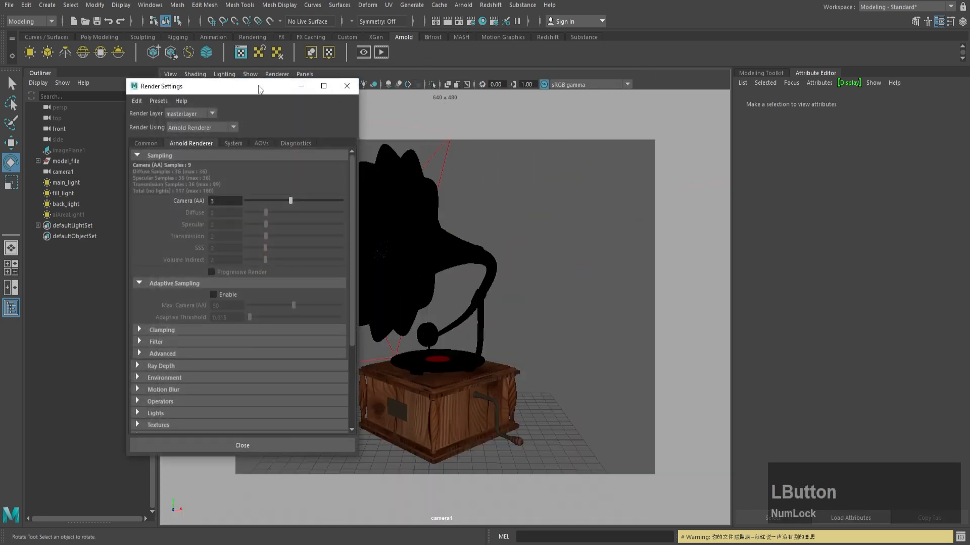
left_click(201, 155)
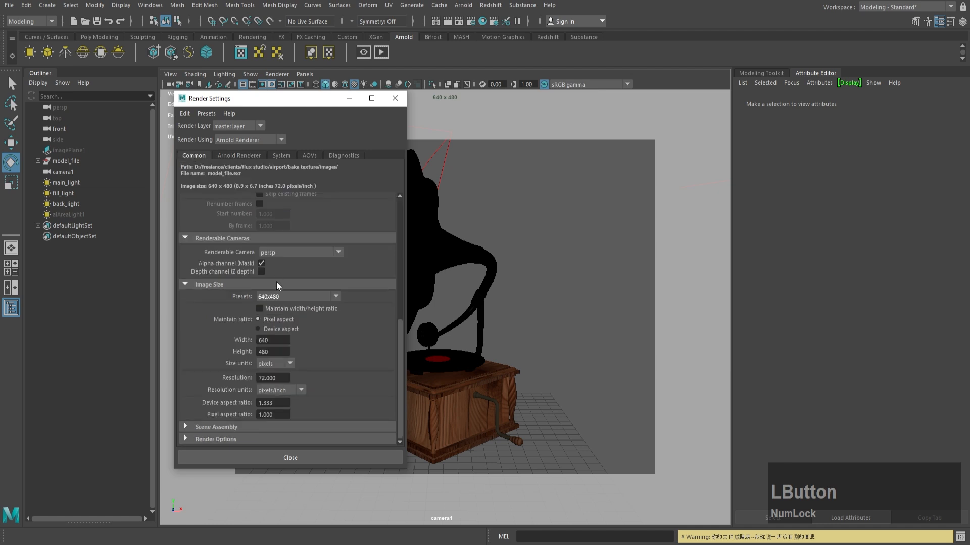
left_click(288, 297)
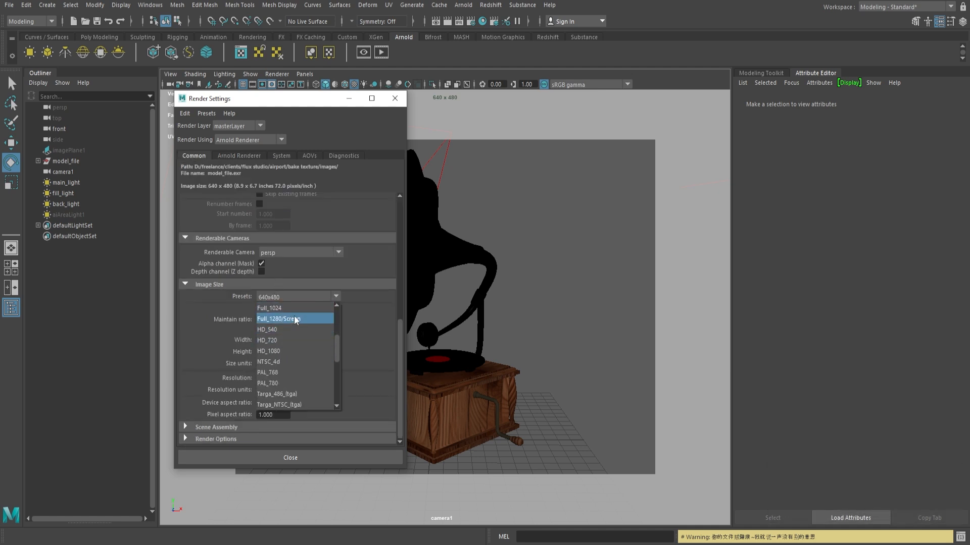
left_click(297, 351)
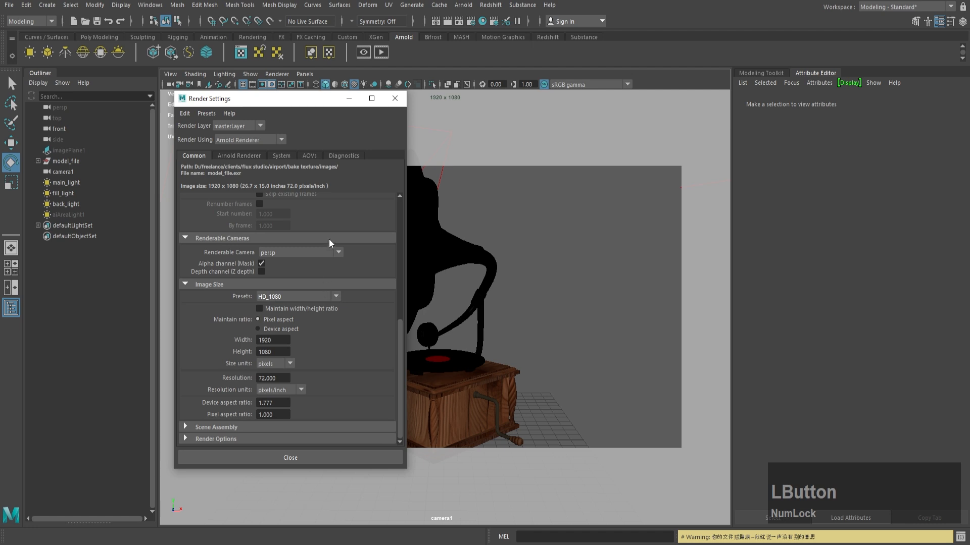
Step: Set the Arnold Camera (AA) samples to 7, enable adaptive sampling, and close the render settings
left_click(242, 155)
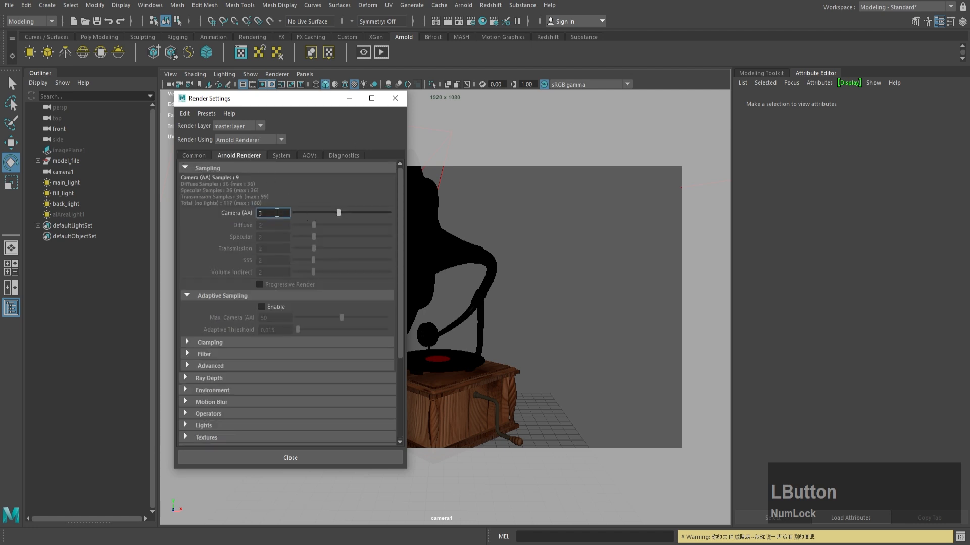
type("7")
key("KP_Enter")
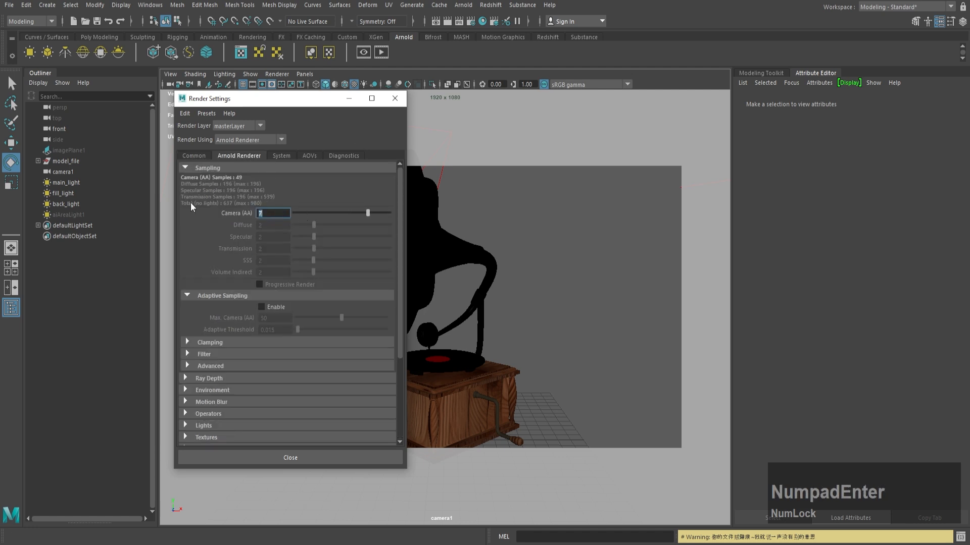
left_click(261, 306)
left_click(275, 318)
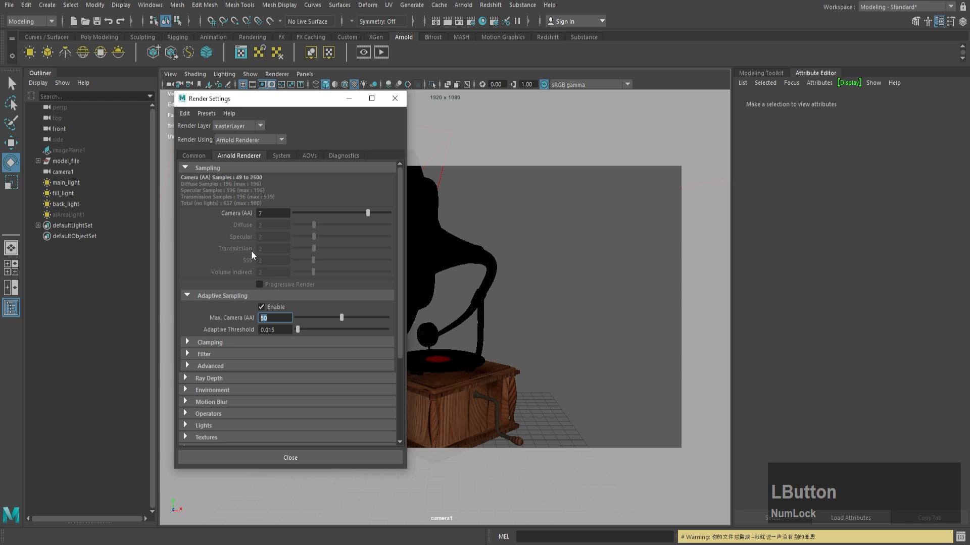
left_click(279, 156)
left_click(194, 155)
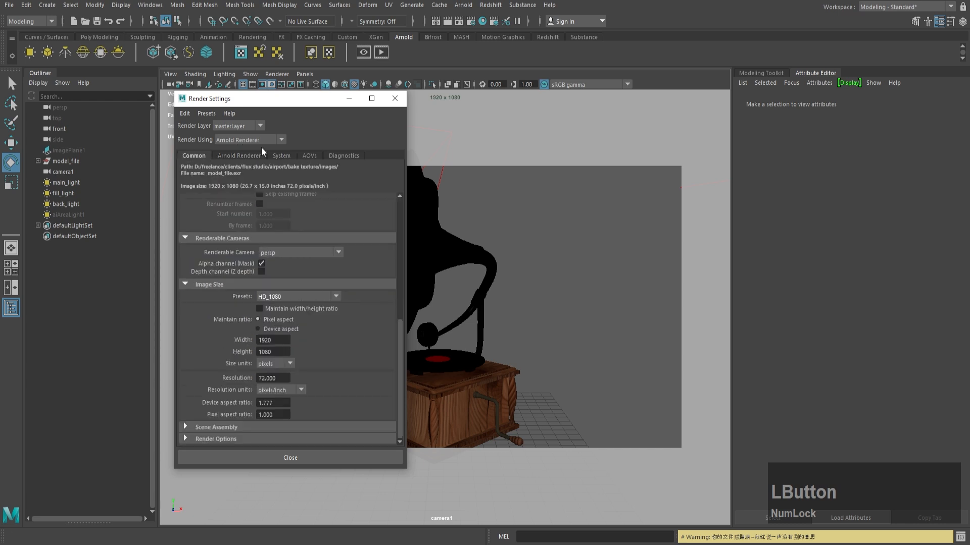
left_click(404, 107)
Step: Reframe camera1 so the whole gramophone fits inside the 1920 x 1080 resolution gate
left_click_drag(455, 199, 428, 212, "alt")
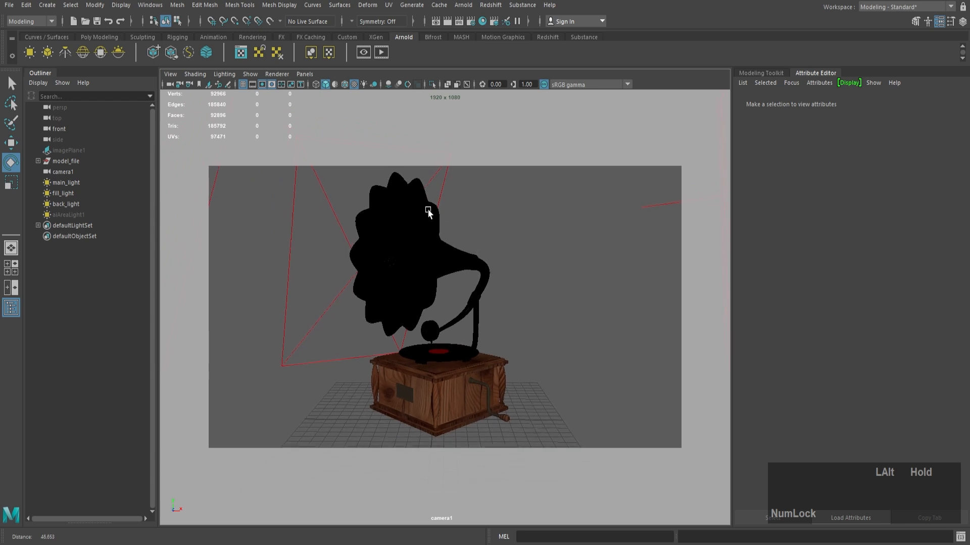
right_click_drag(428, 212, 426, 218, "alt")
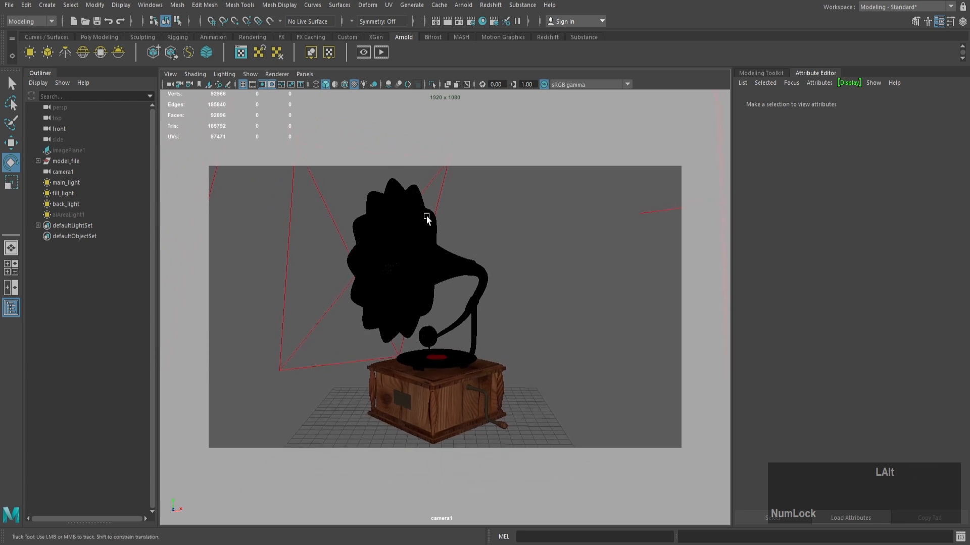
left_click(305, 74)
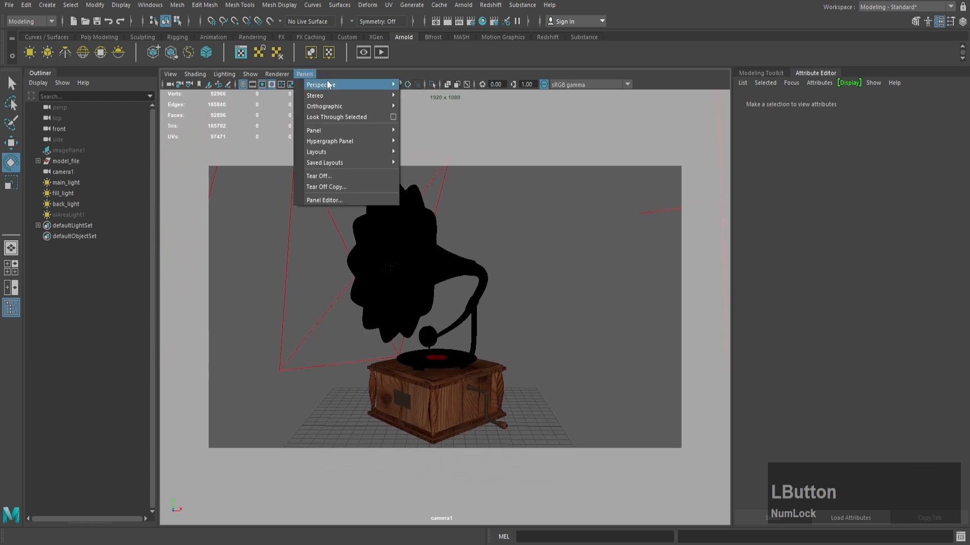
left_click(250, 74)
Step: Create a second camera for another view of the gramophone, and return the viewport to camera1
left_click(48, 5)
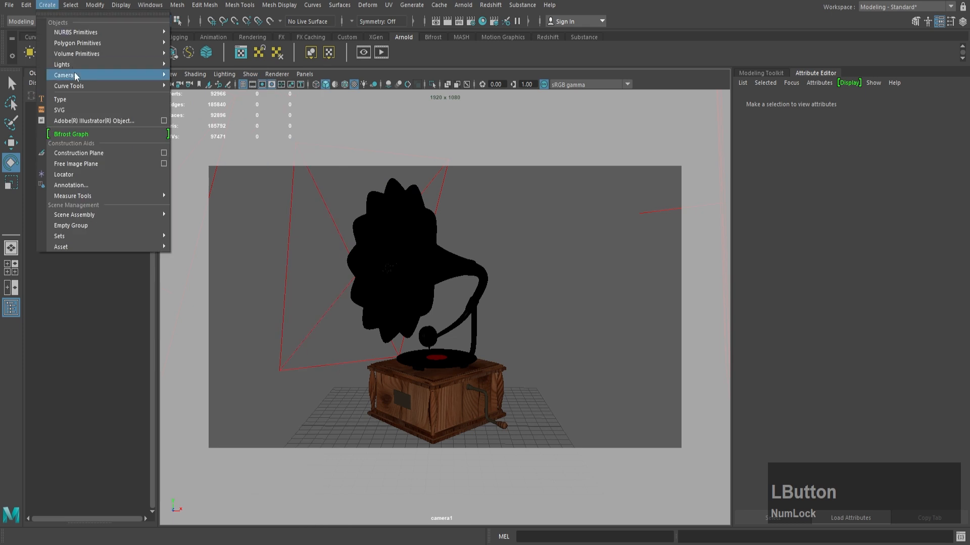
mouse_move(101, 75)
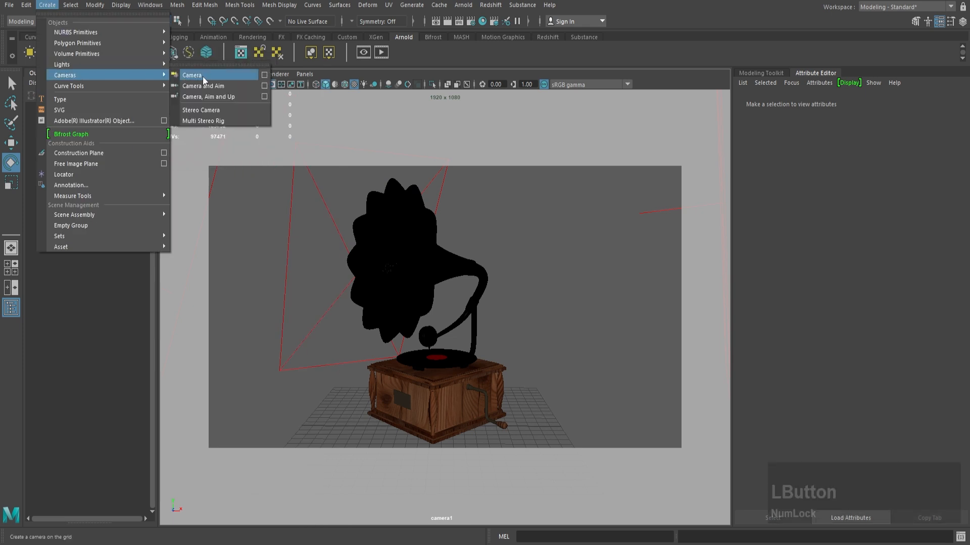
left_click(204, 79)
left_click(305, 73)
mouse_move(333, 85)
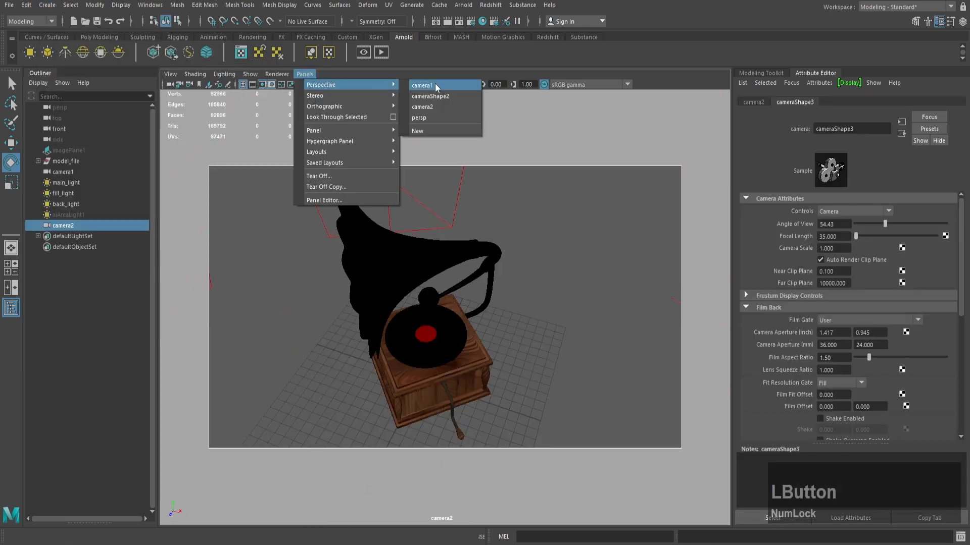
left_click(435, 84)
Step: Render the gramophone from camera1 in the Arnold render view and fit the full image in view
left_click(364, 52)
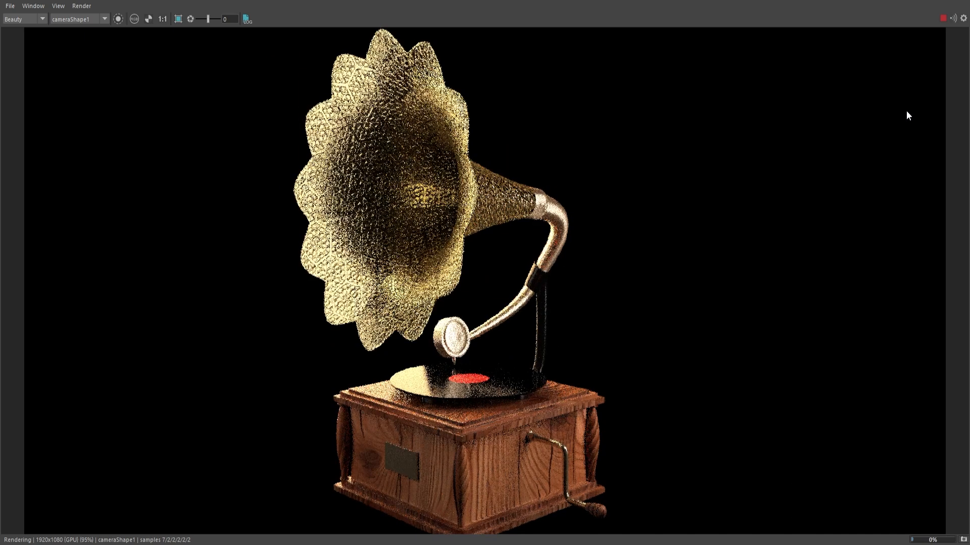
scroll(610, 231, "down", 2)
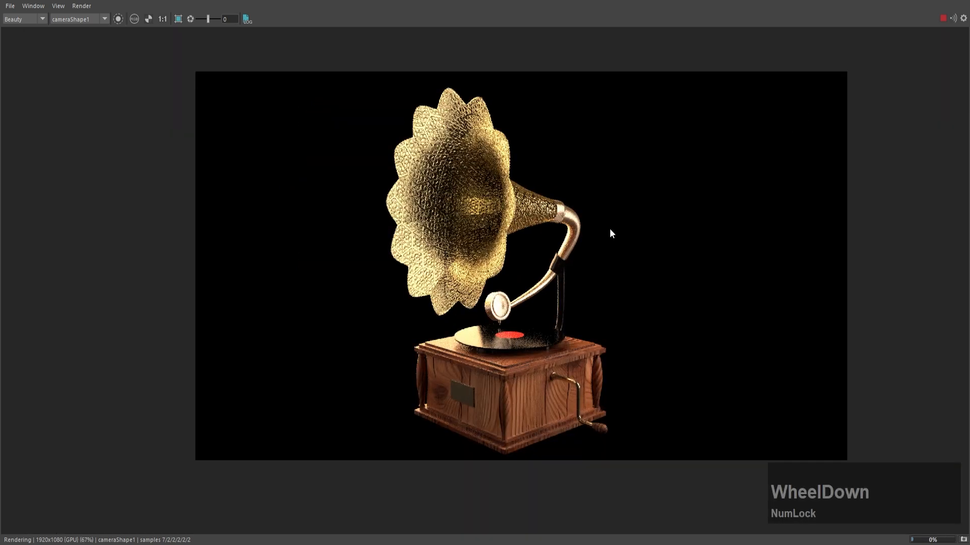
middle_click_drag(610, 232, 550, 232, "alt")
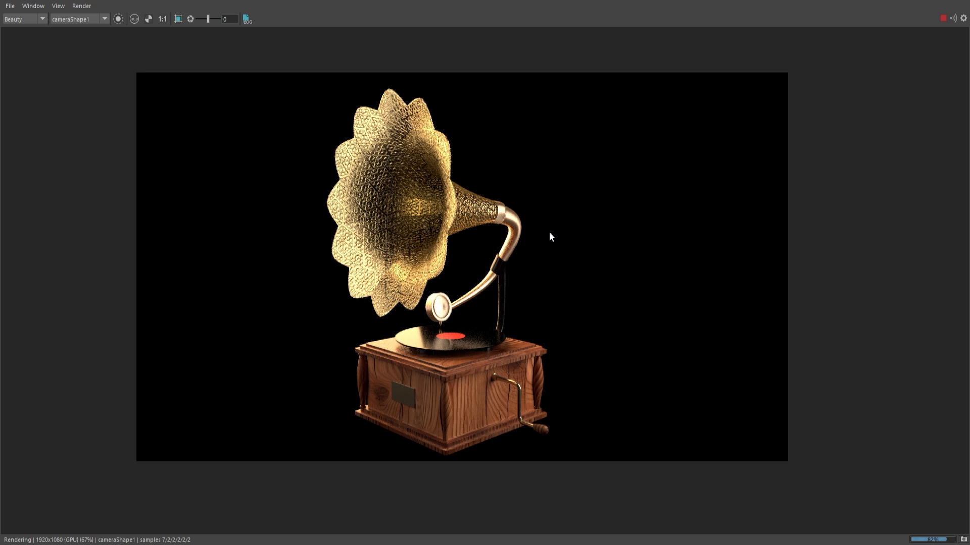
left_click(530, 542)
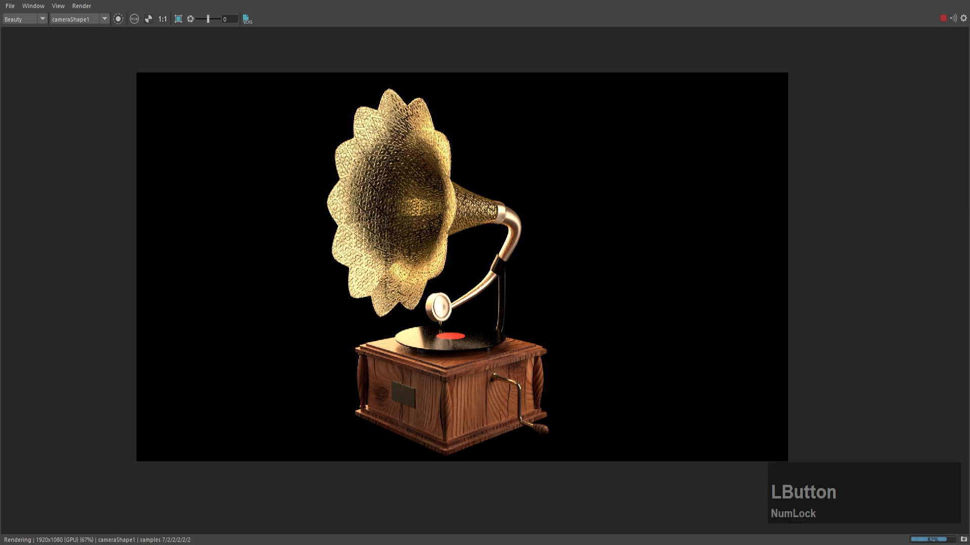